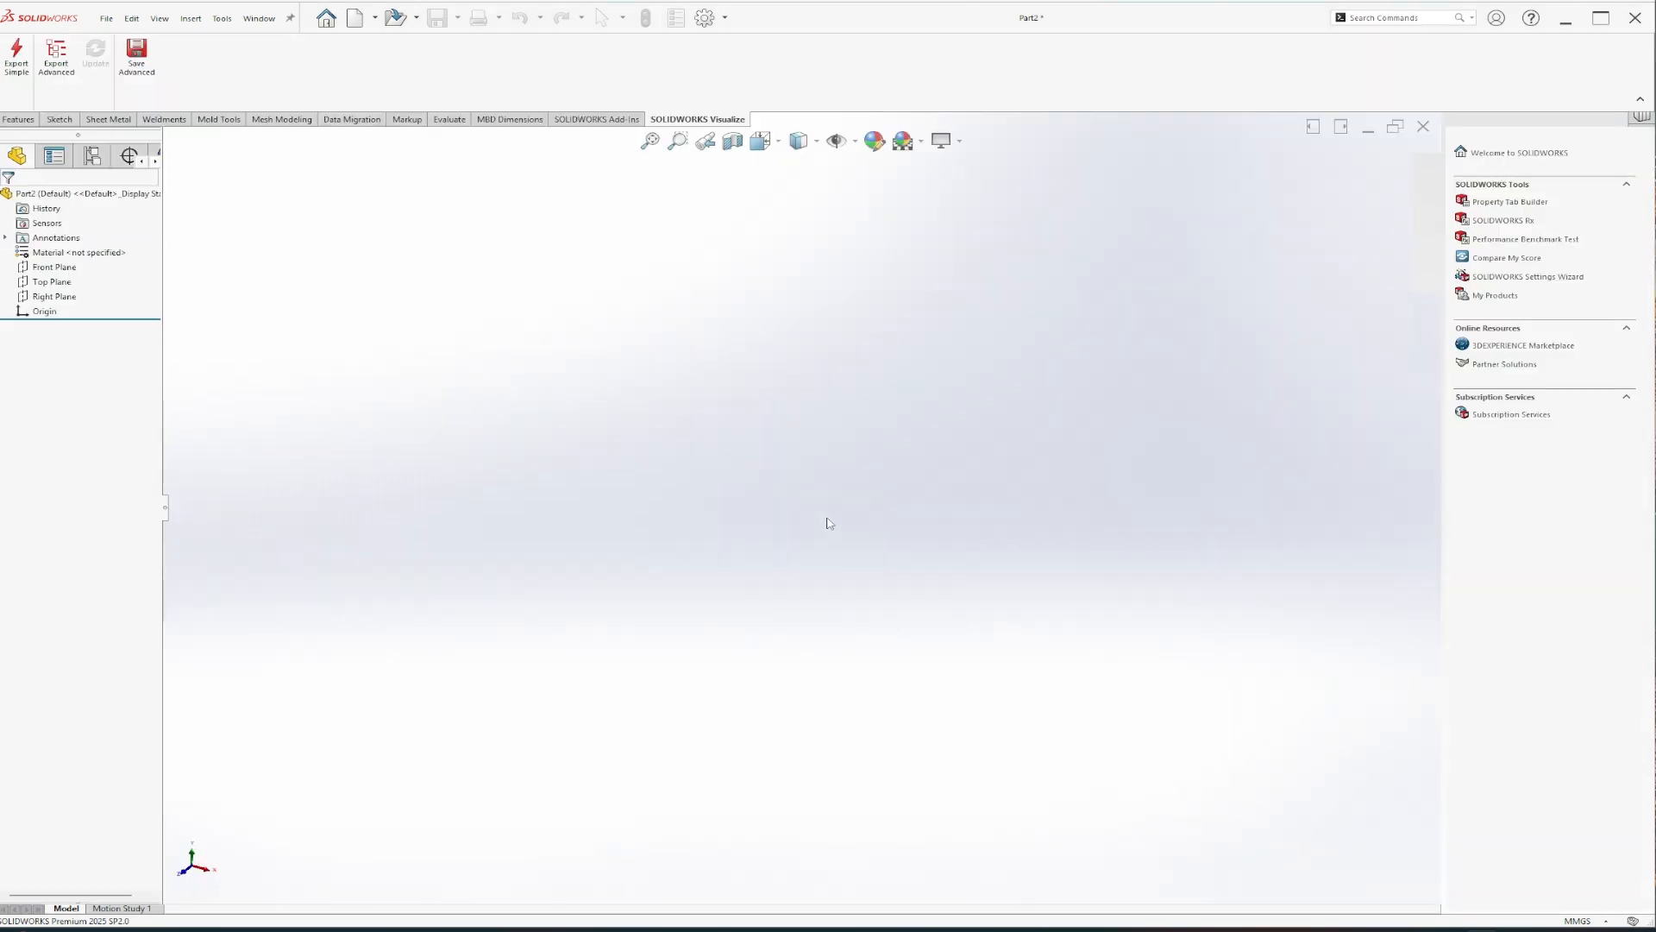
- Start a new sketch on the Front Plane
left_click(53, 120)
left_click(16, 56)
left_click(612, 286)
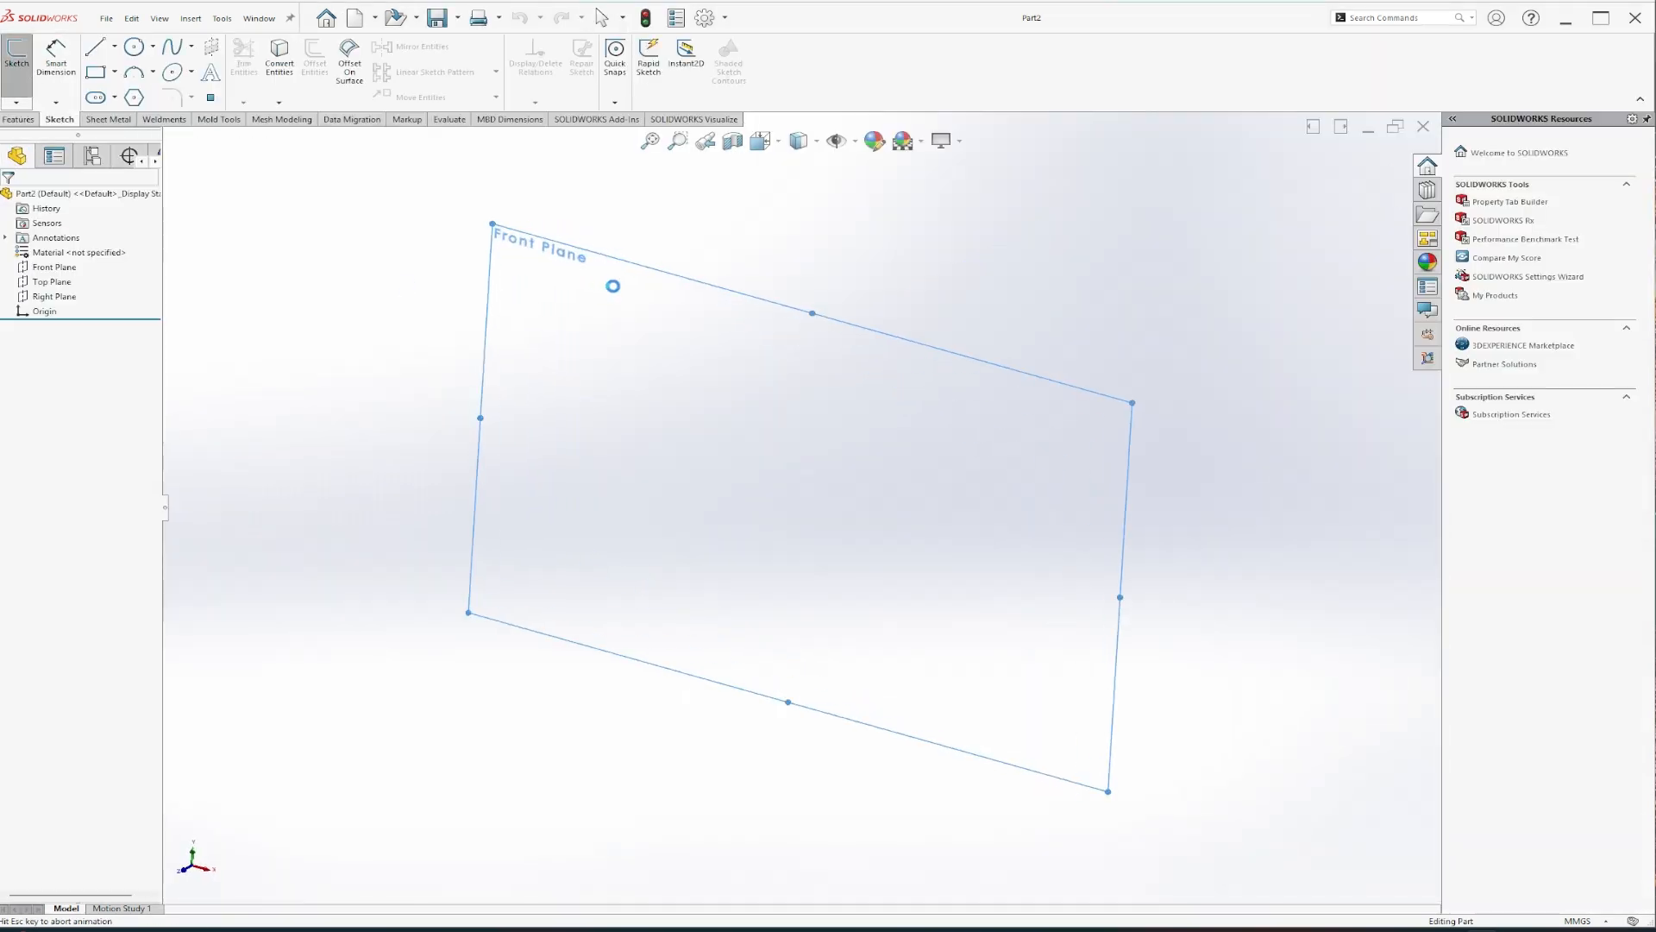
- Sketch infinite-length vertical and horizontal construction lines through the origin
left_click(95, 48)
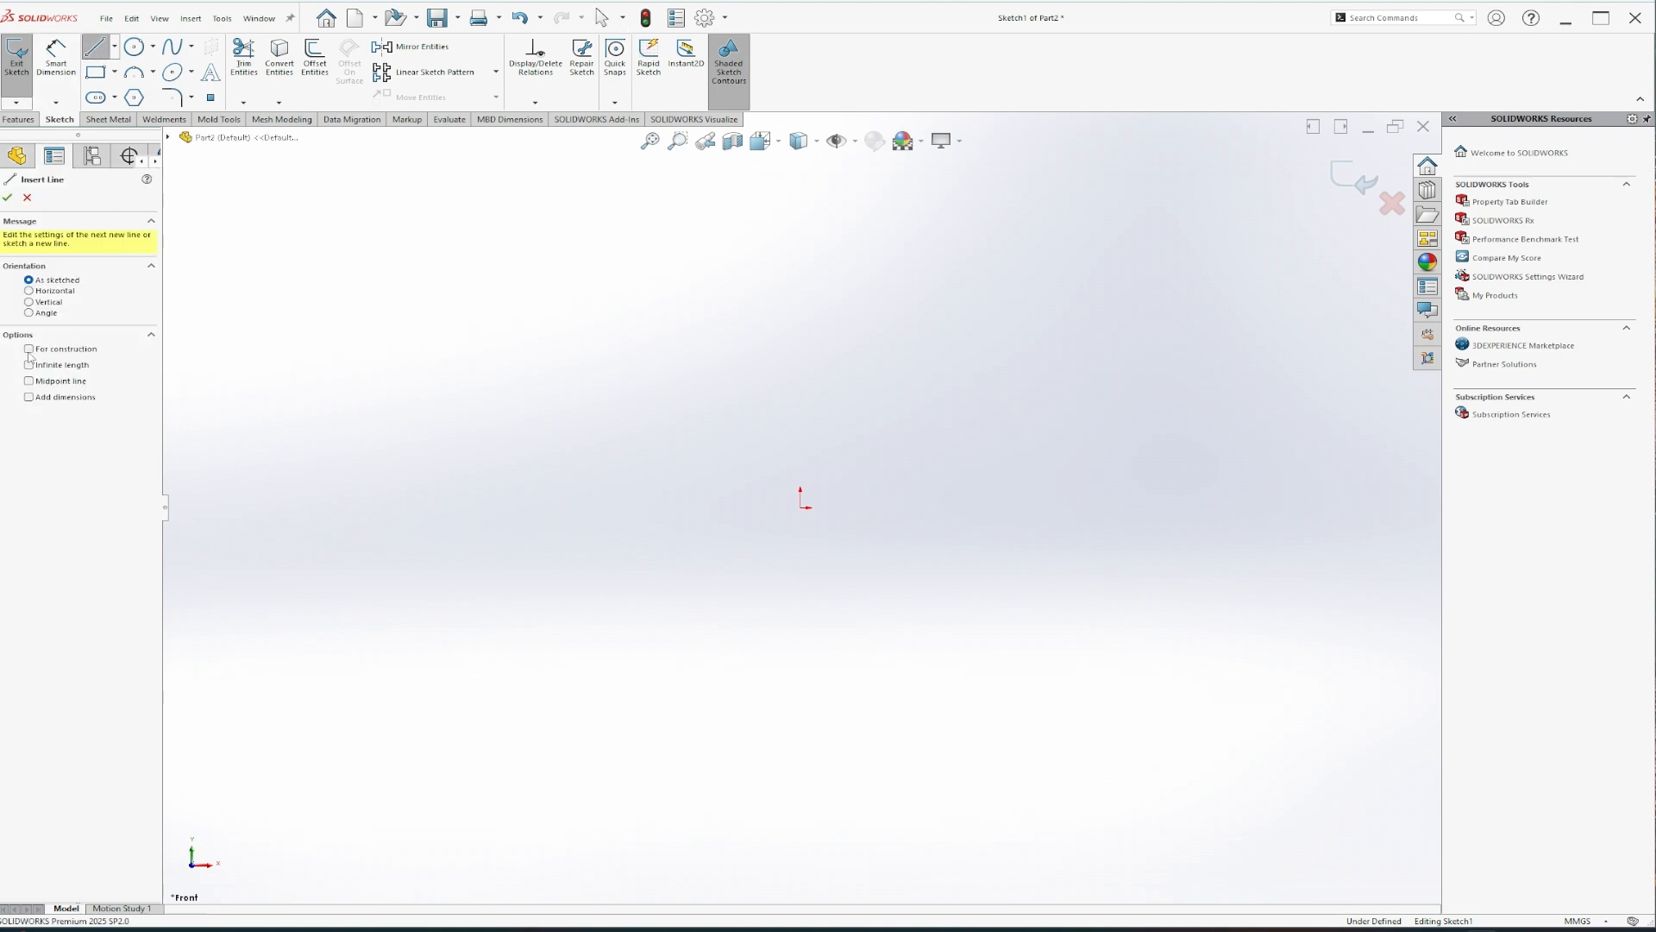
left_click(800, 509)
left_click(806, 492)
left_click(800, 507)
left_click(854, 514)
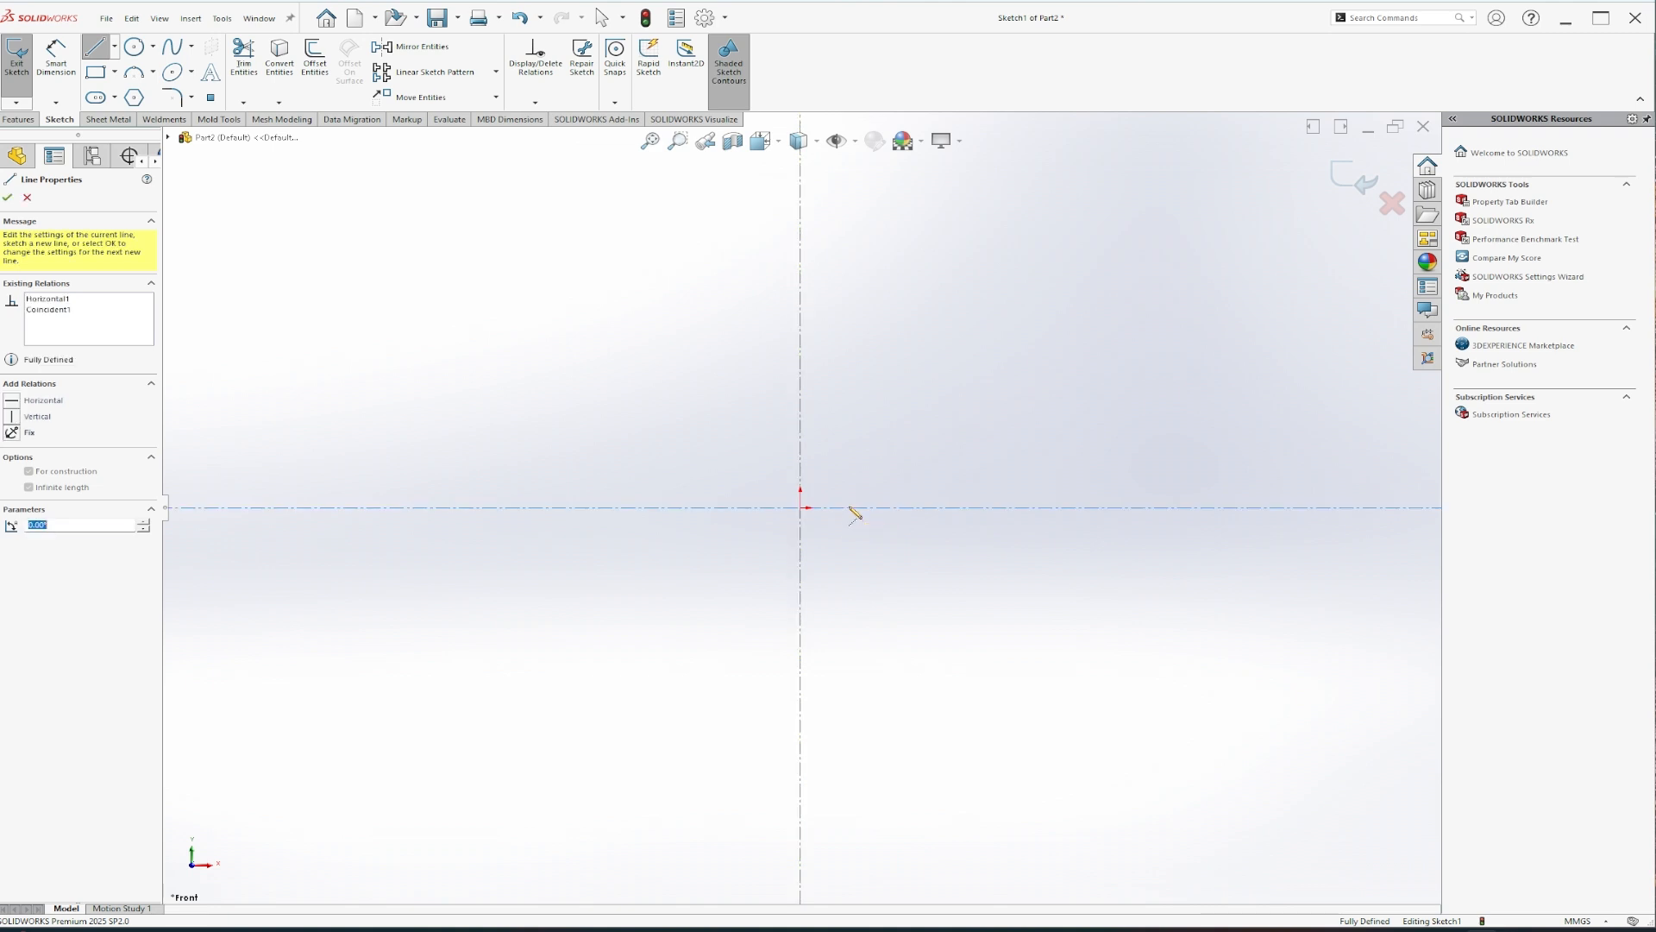
key("Escape")
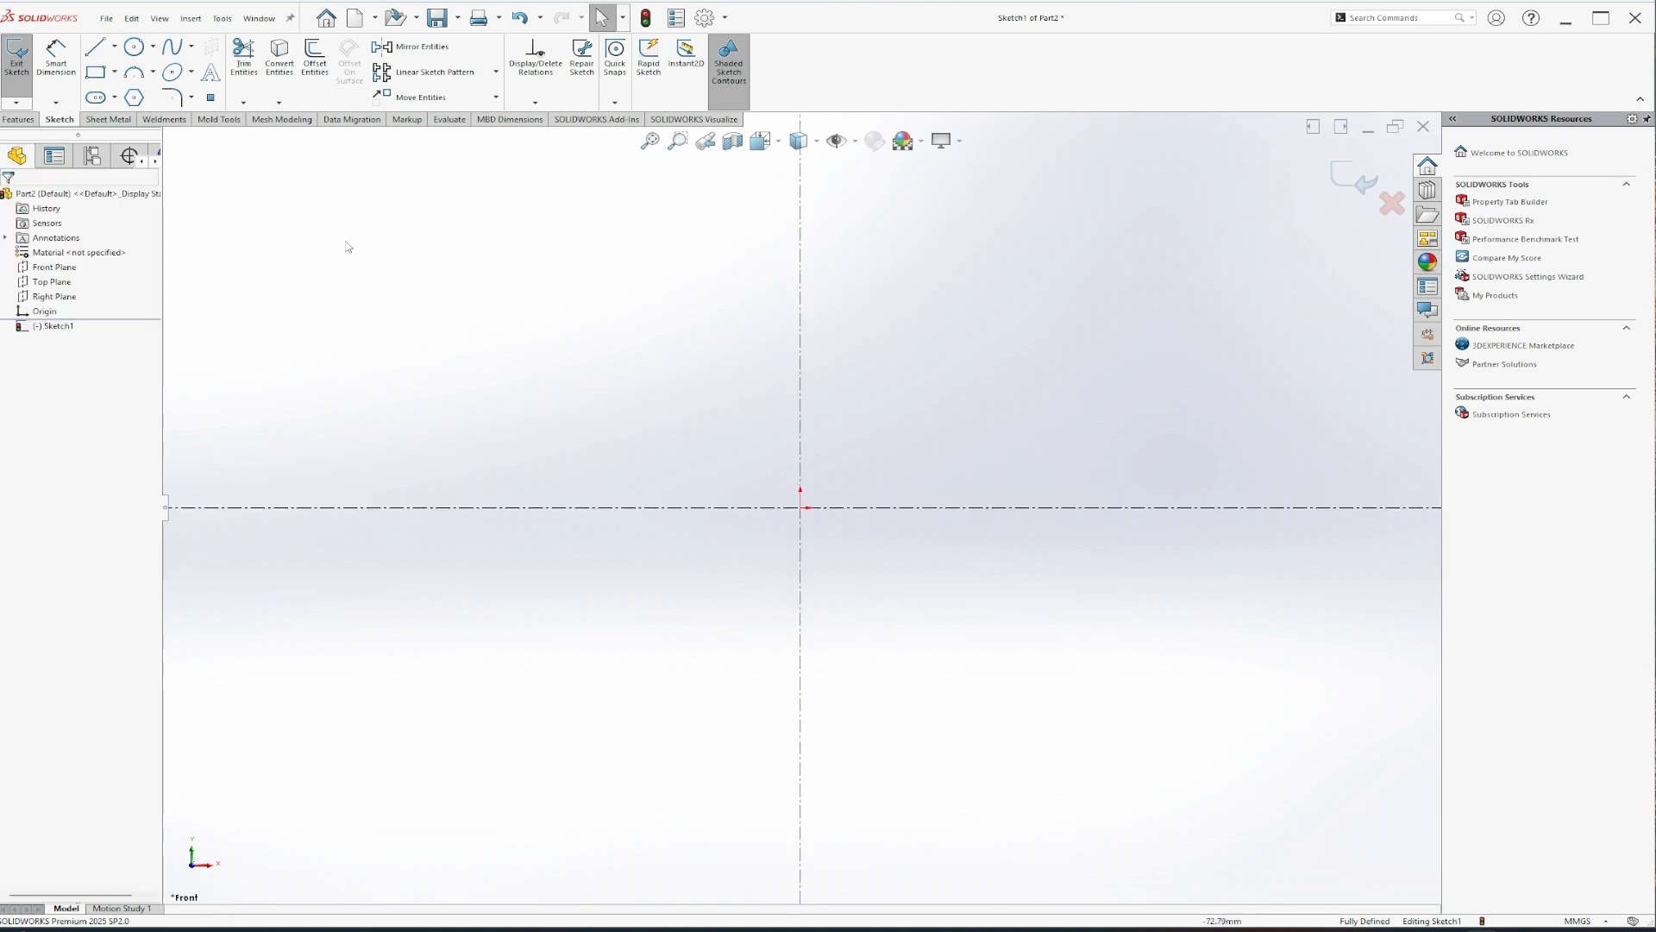
- Sketch a vertical line about 51 mm long upward from the horizontal construction line, on the positive X side of the origin
left_click(96, 49)
left_click(921, 507)
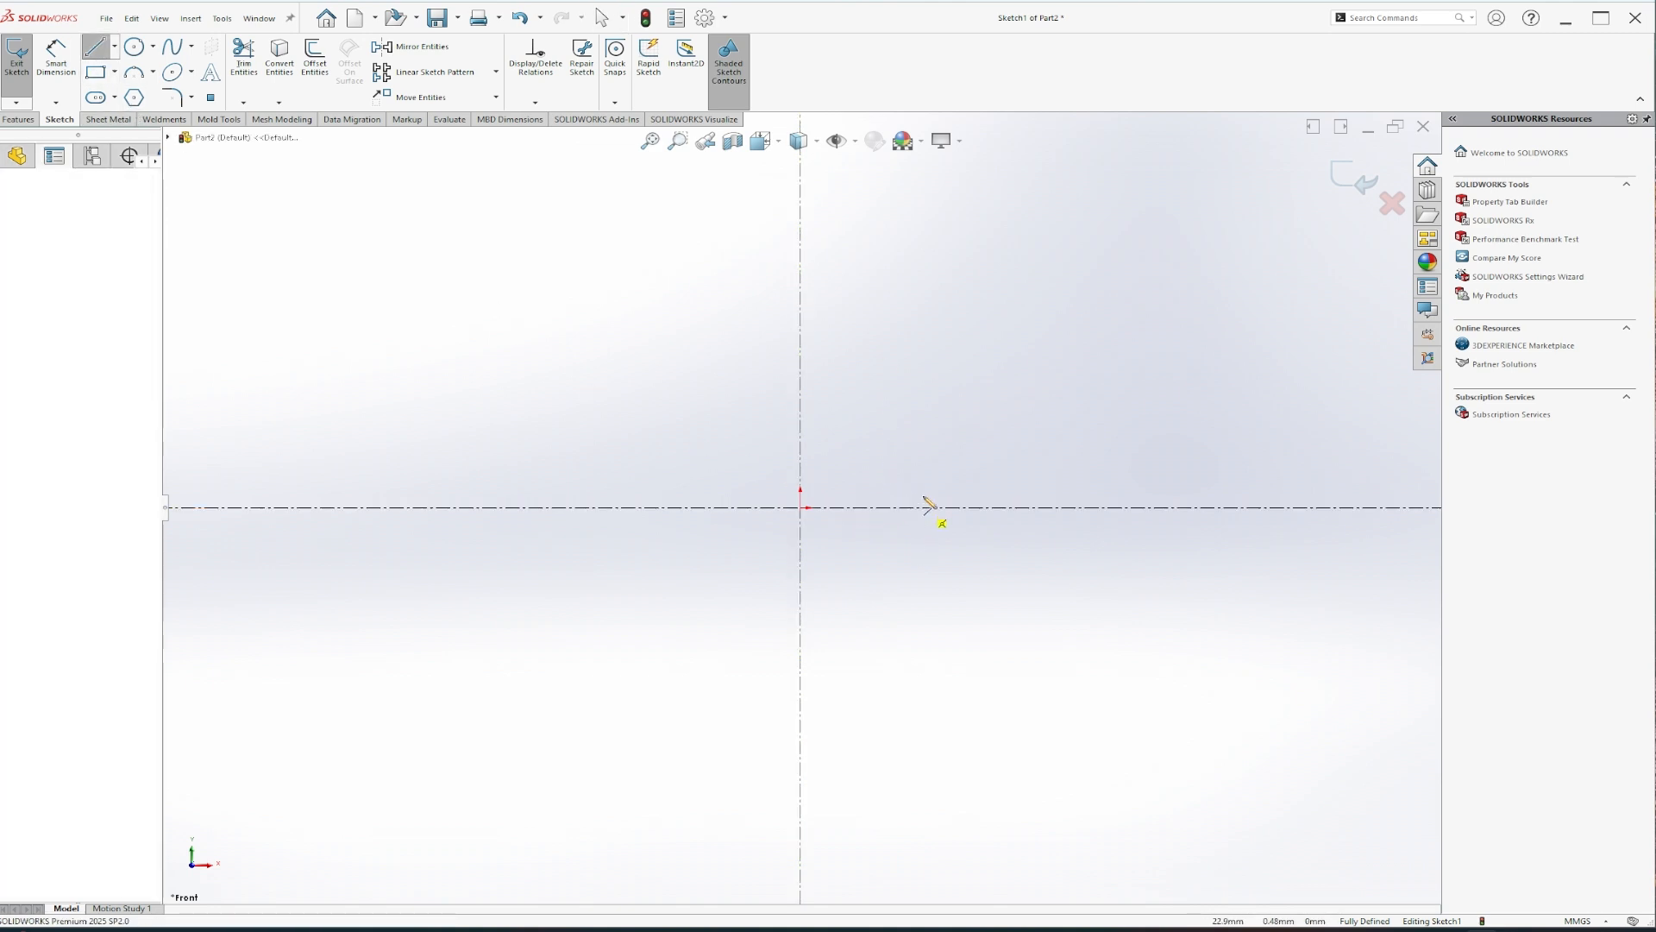
left_click(921, 259)
key("Escape")
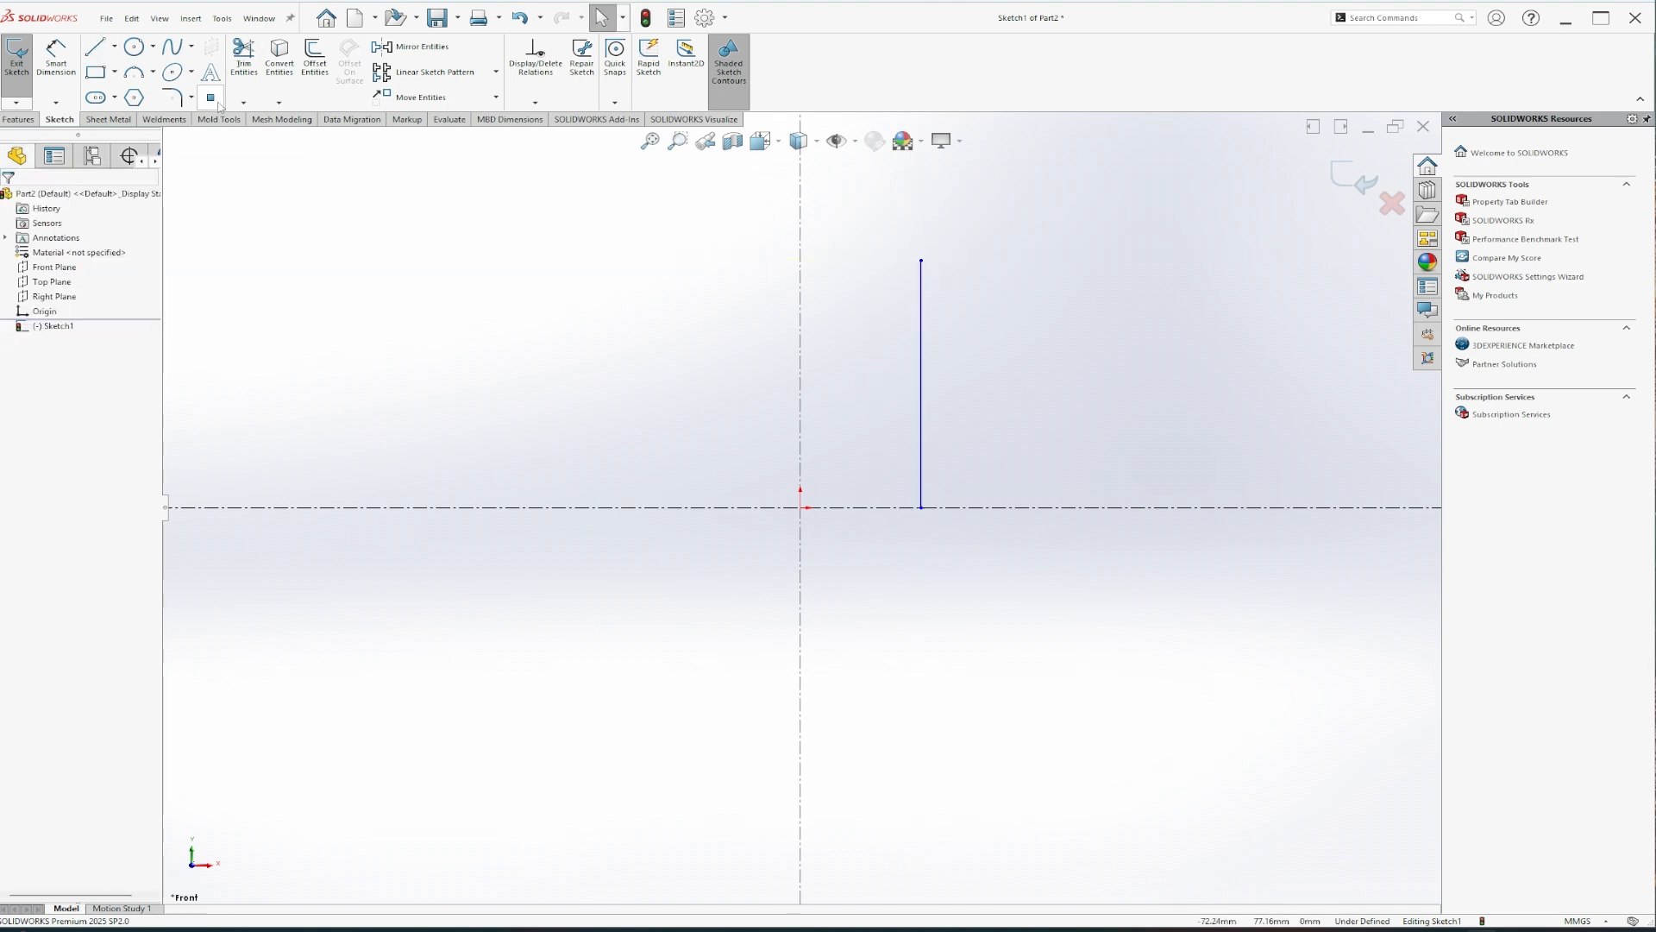
- Dimension the vertical line's length to 100 mm
left_click(61, 65)
left_click(921, 308)
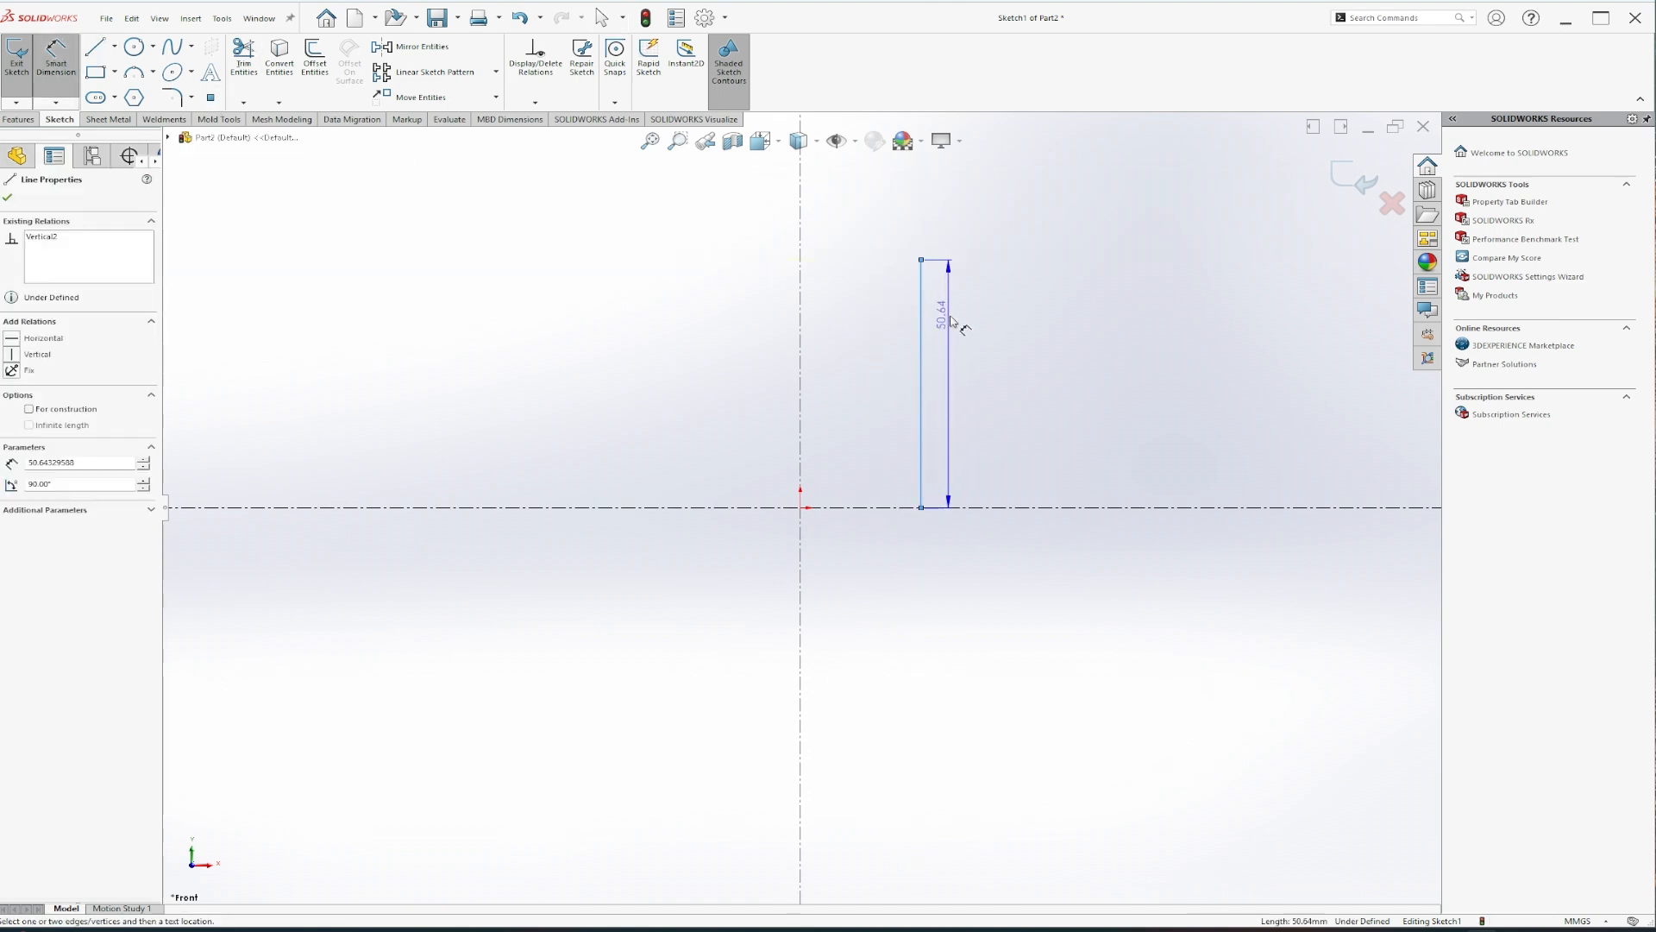
left_click(955, 324)
type("1")
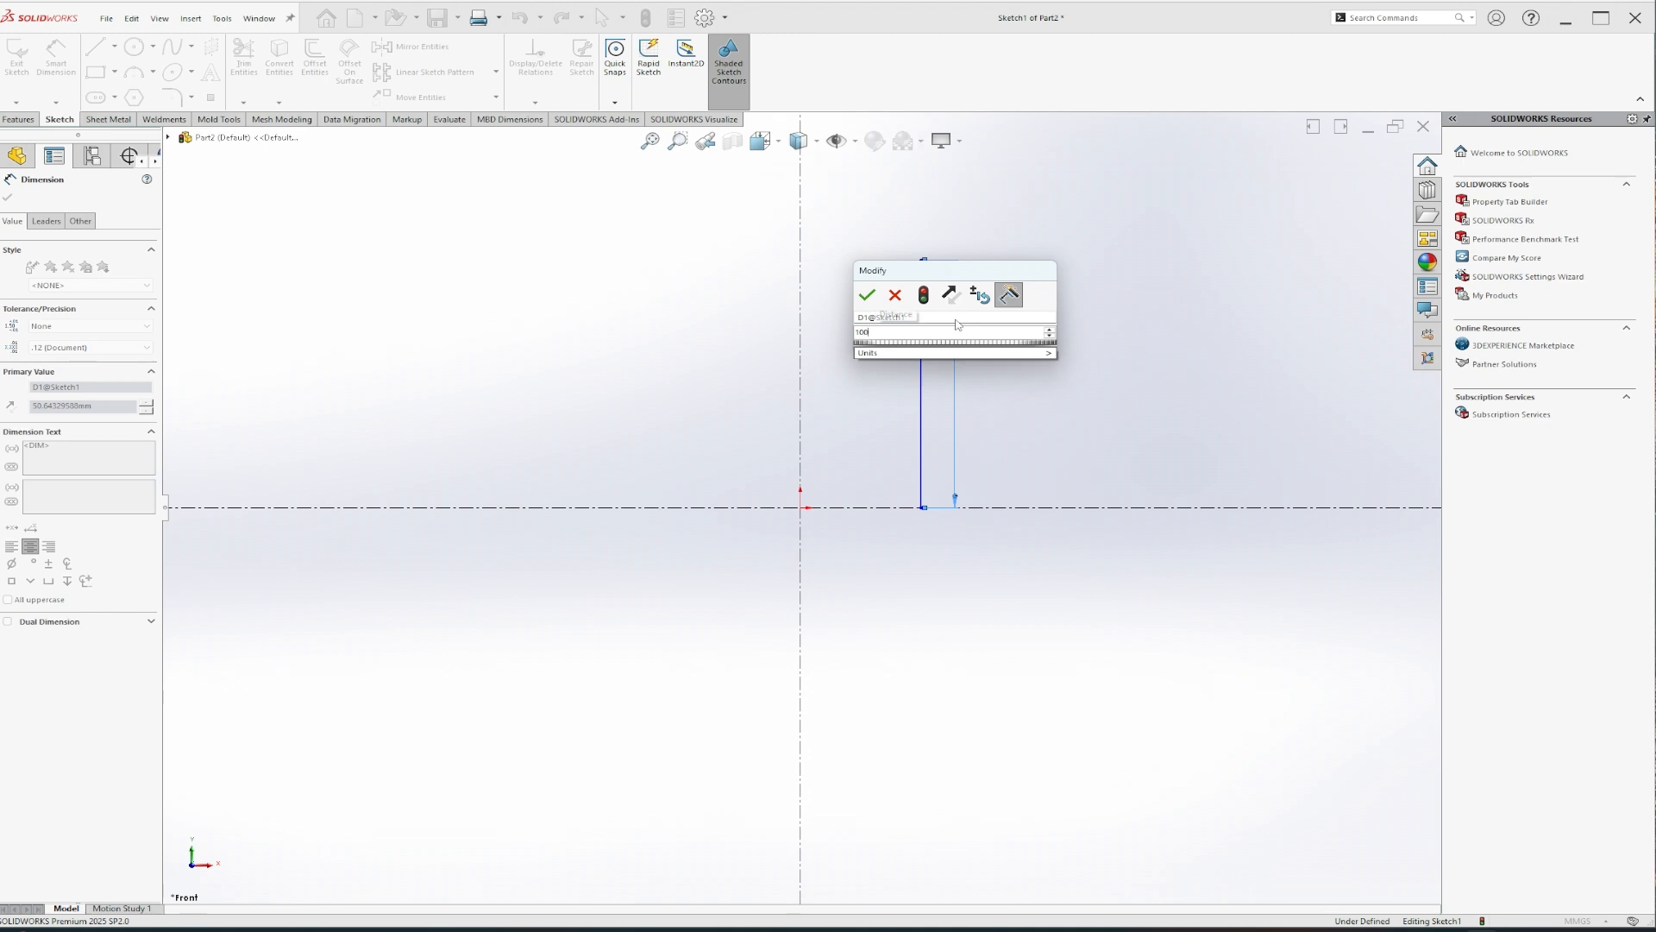
type("00")
key("Return")
key("Escape")
key("Escape")
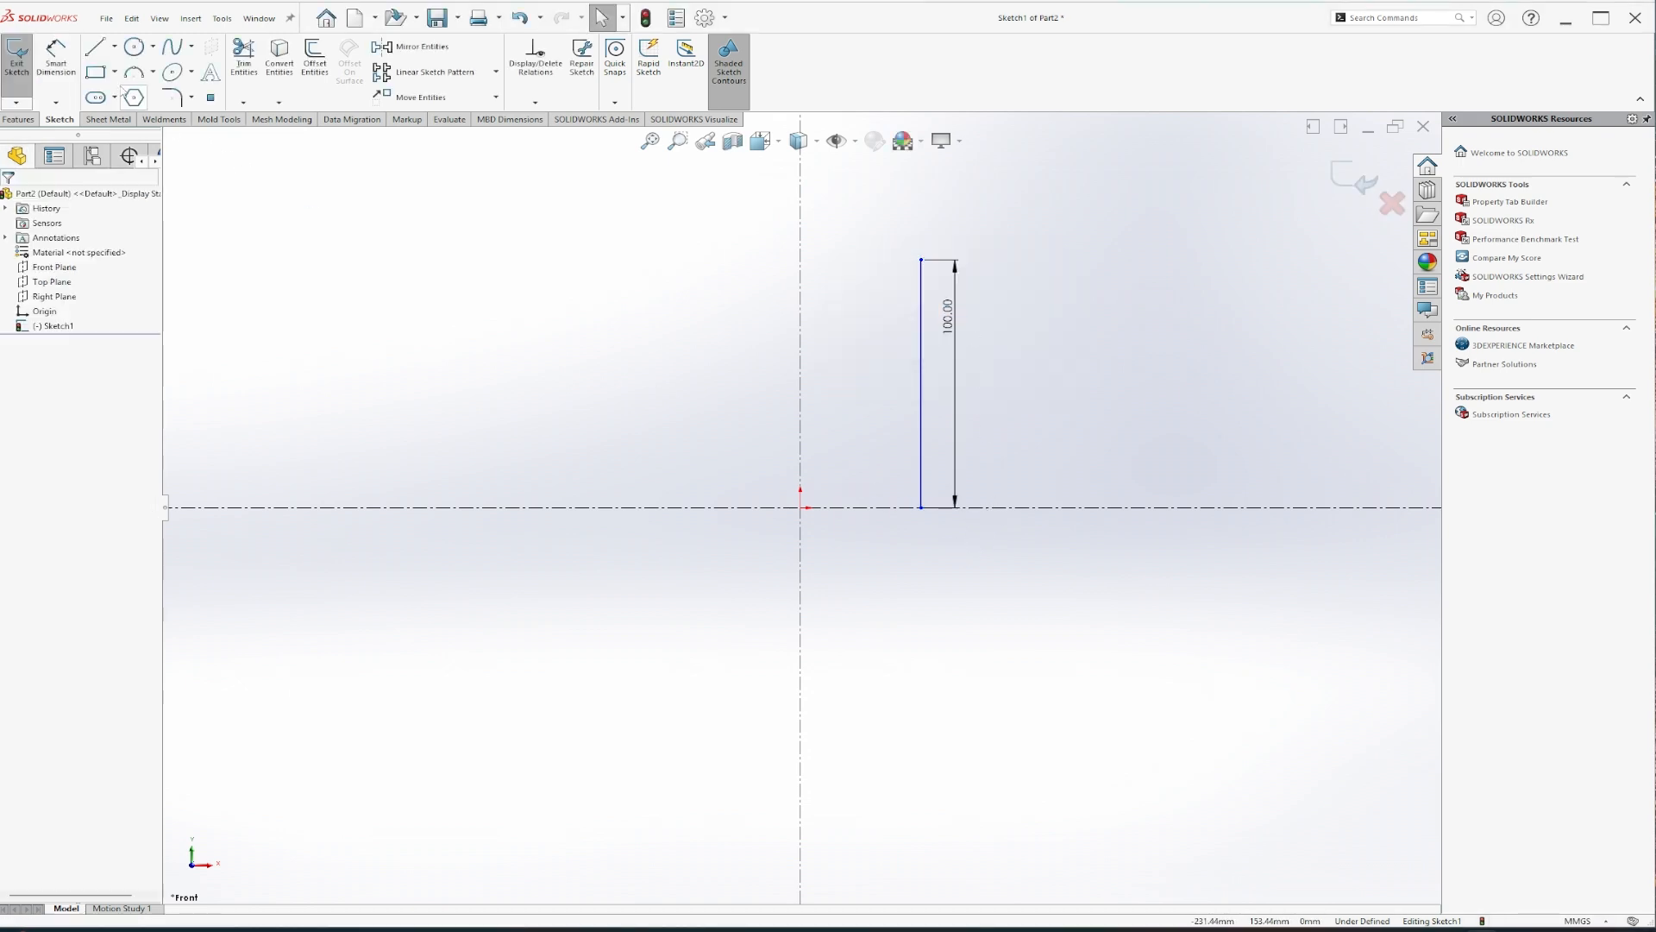
- Sketch a shallow upward-bulging 3-point arc from the vertical line's lower end across the vertical axis to the horizontal construction line
left_click(152, 72)
left_click(164, 125)
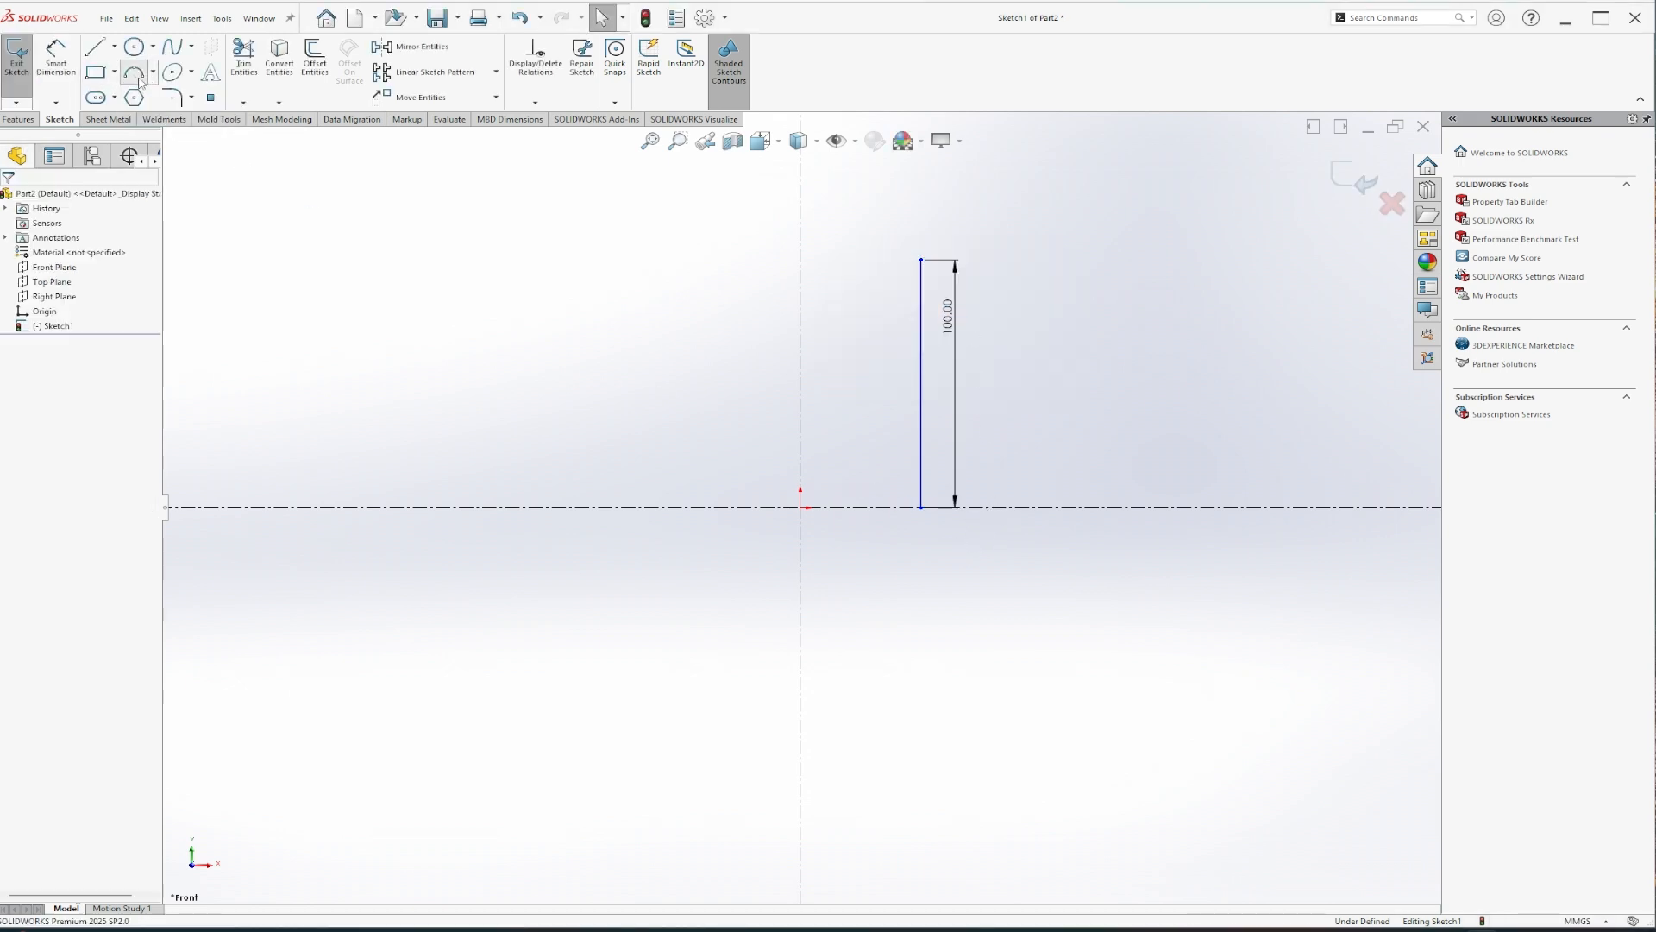
left_click(922, 509)
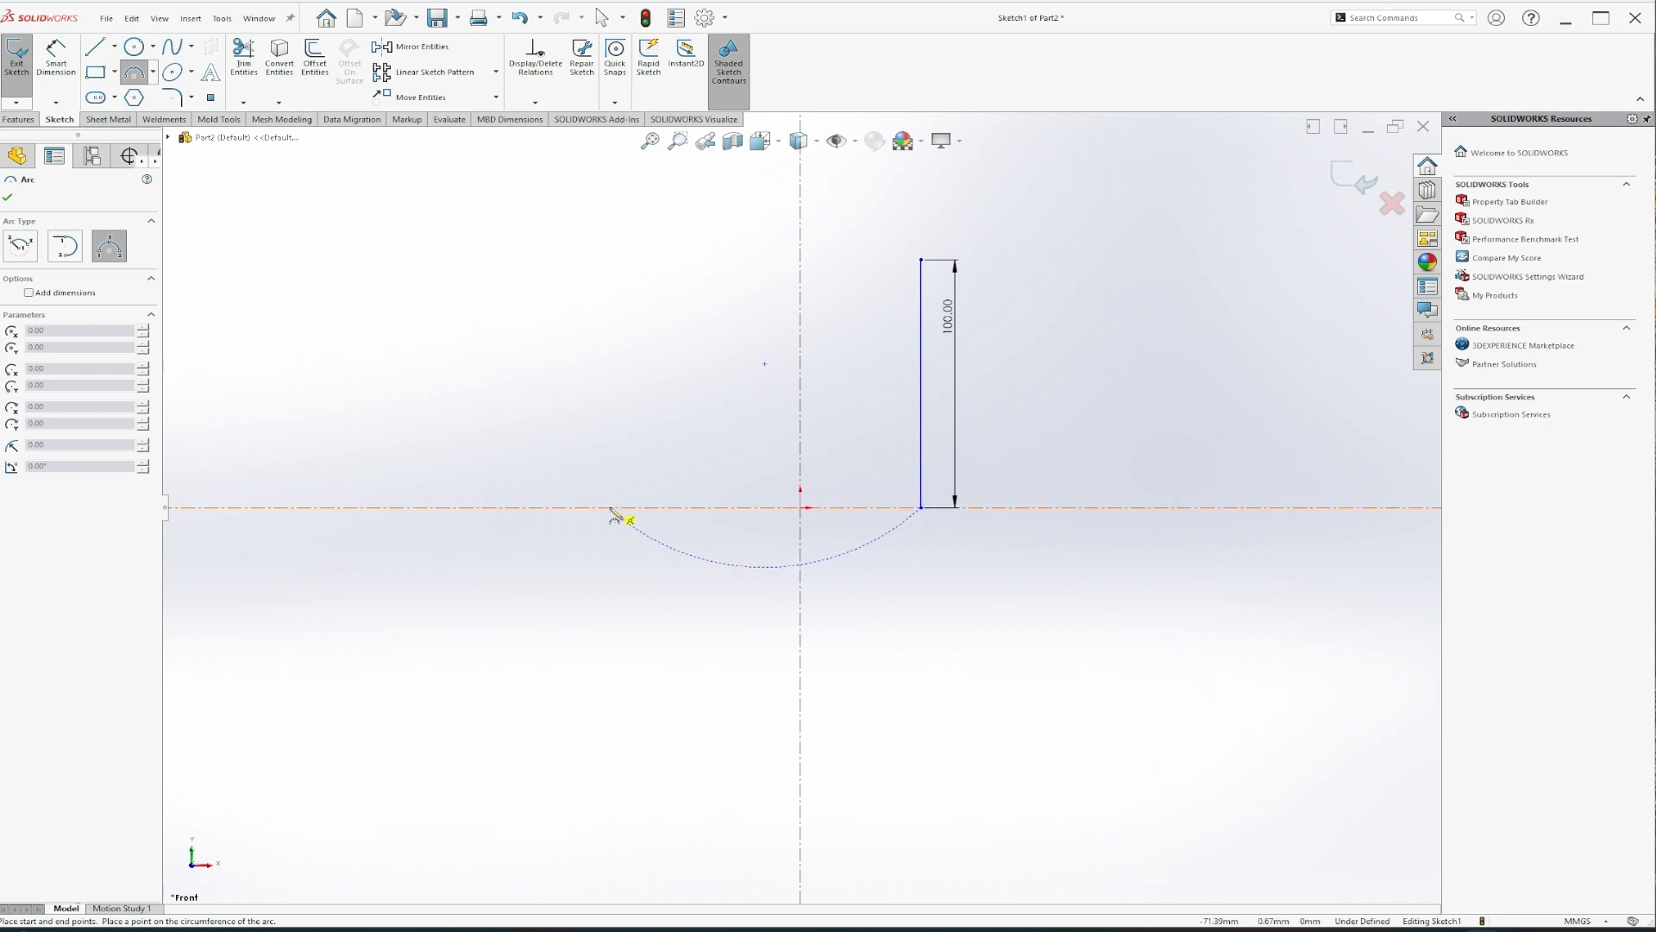
left_click(609, 507)
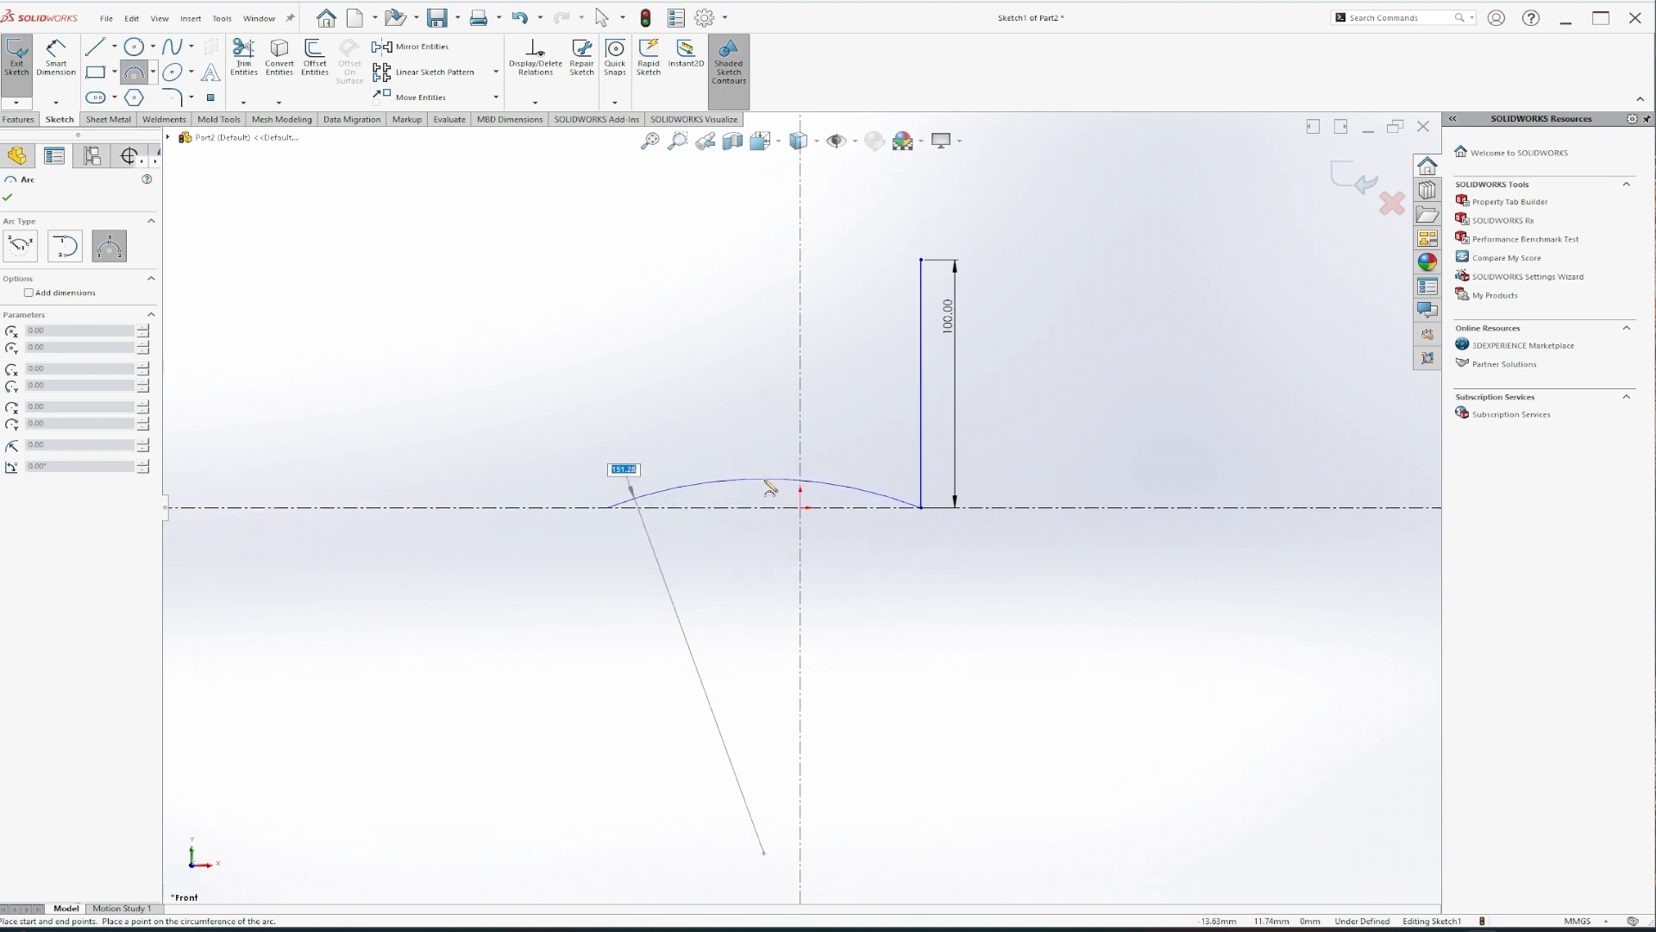
left_click(848, 500)
key("Escape")
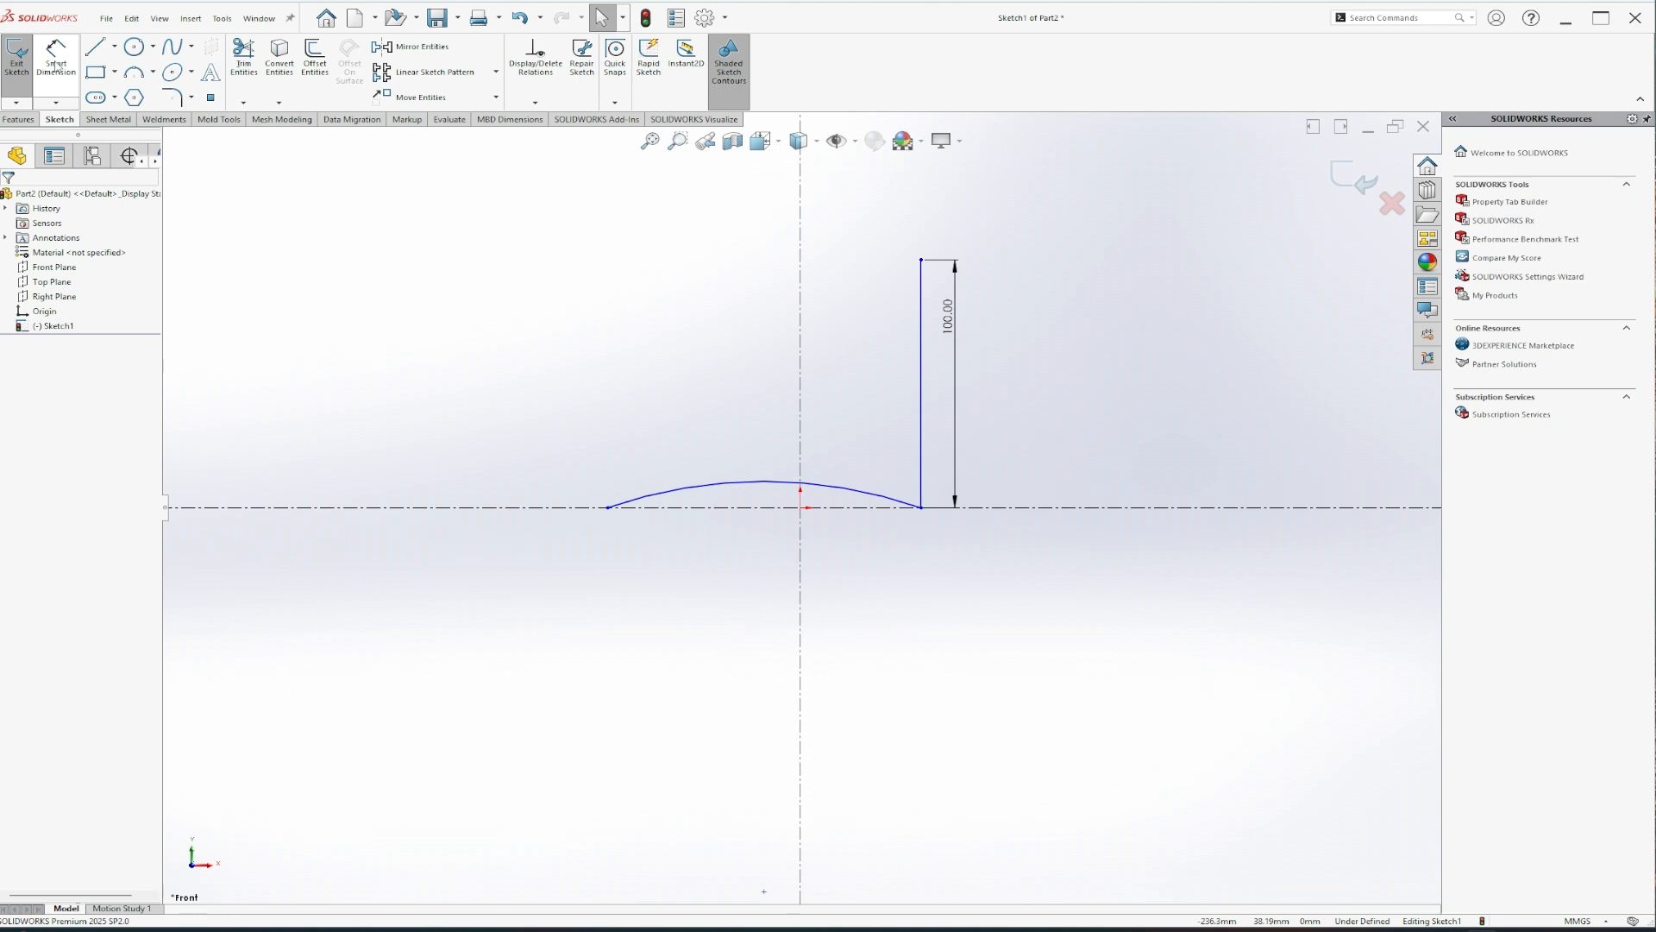
- Trim away the part of the arc beyond the vertical construction line, on the side opposite the 100 mm line
left_click(244, 60)
left_click(735, 483)
key("Escape")
- Dimension the height of the arc's endpoint on the vertical axis above the horizontal construction line to 4 mm
key("d")
scroll(946, 522, "down", 3)
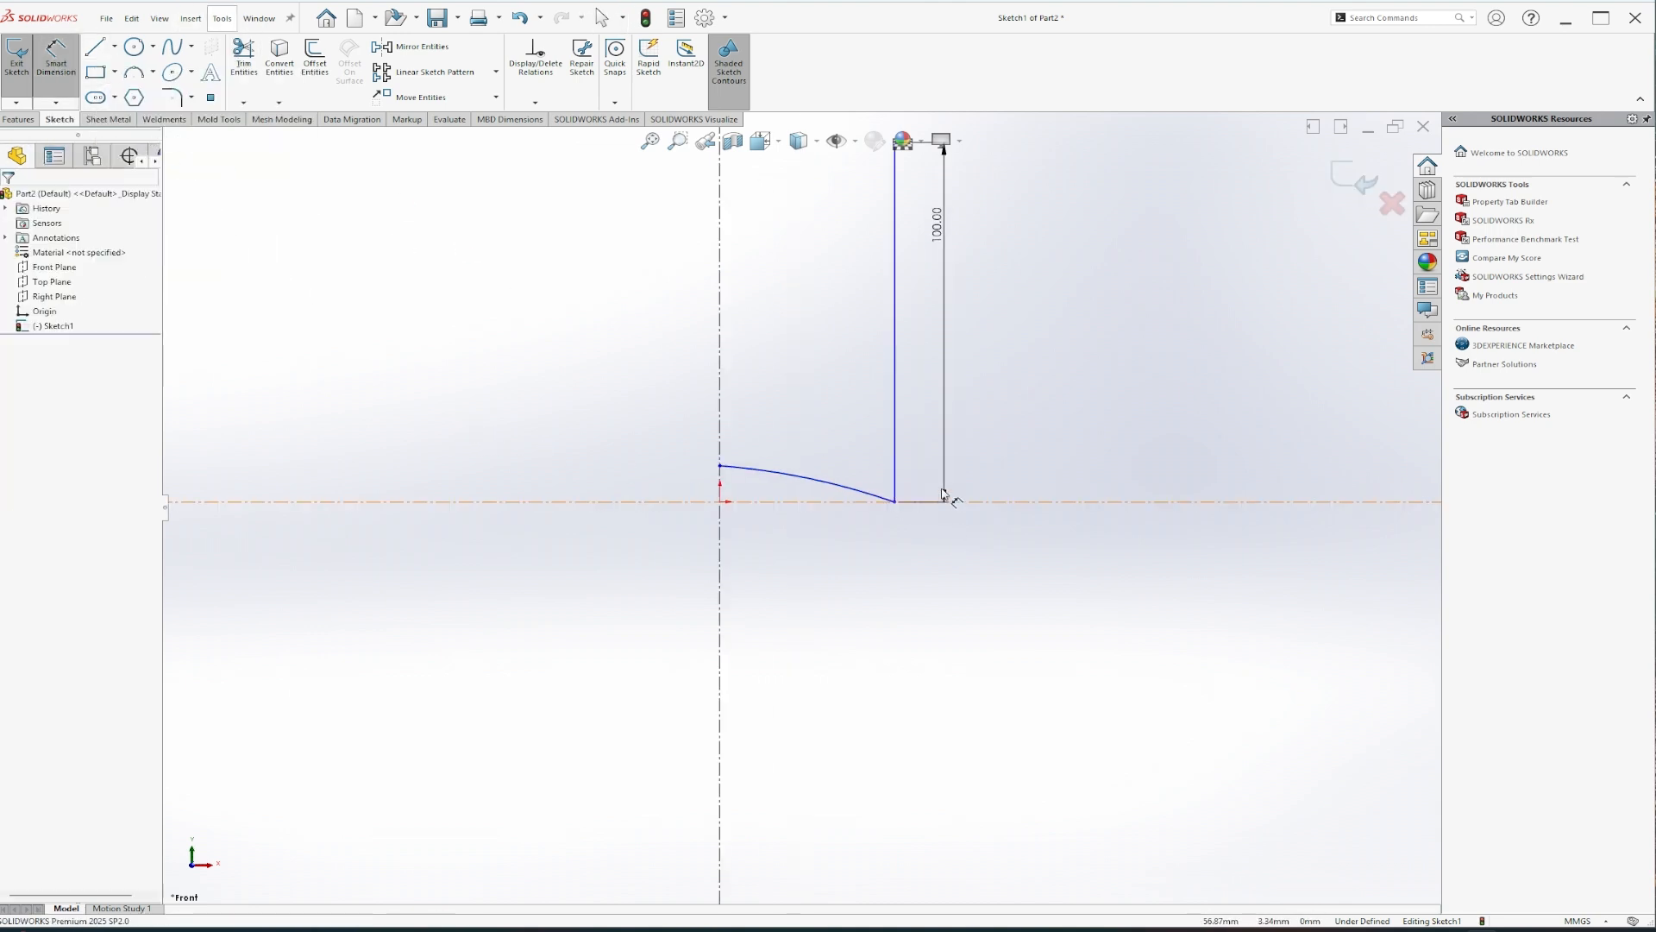
scroll(768, 504, "up", 3)
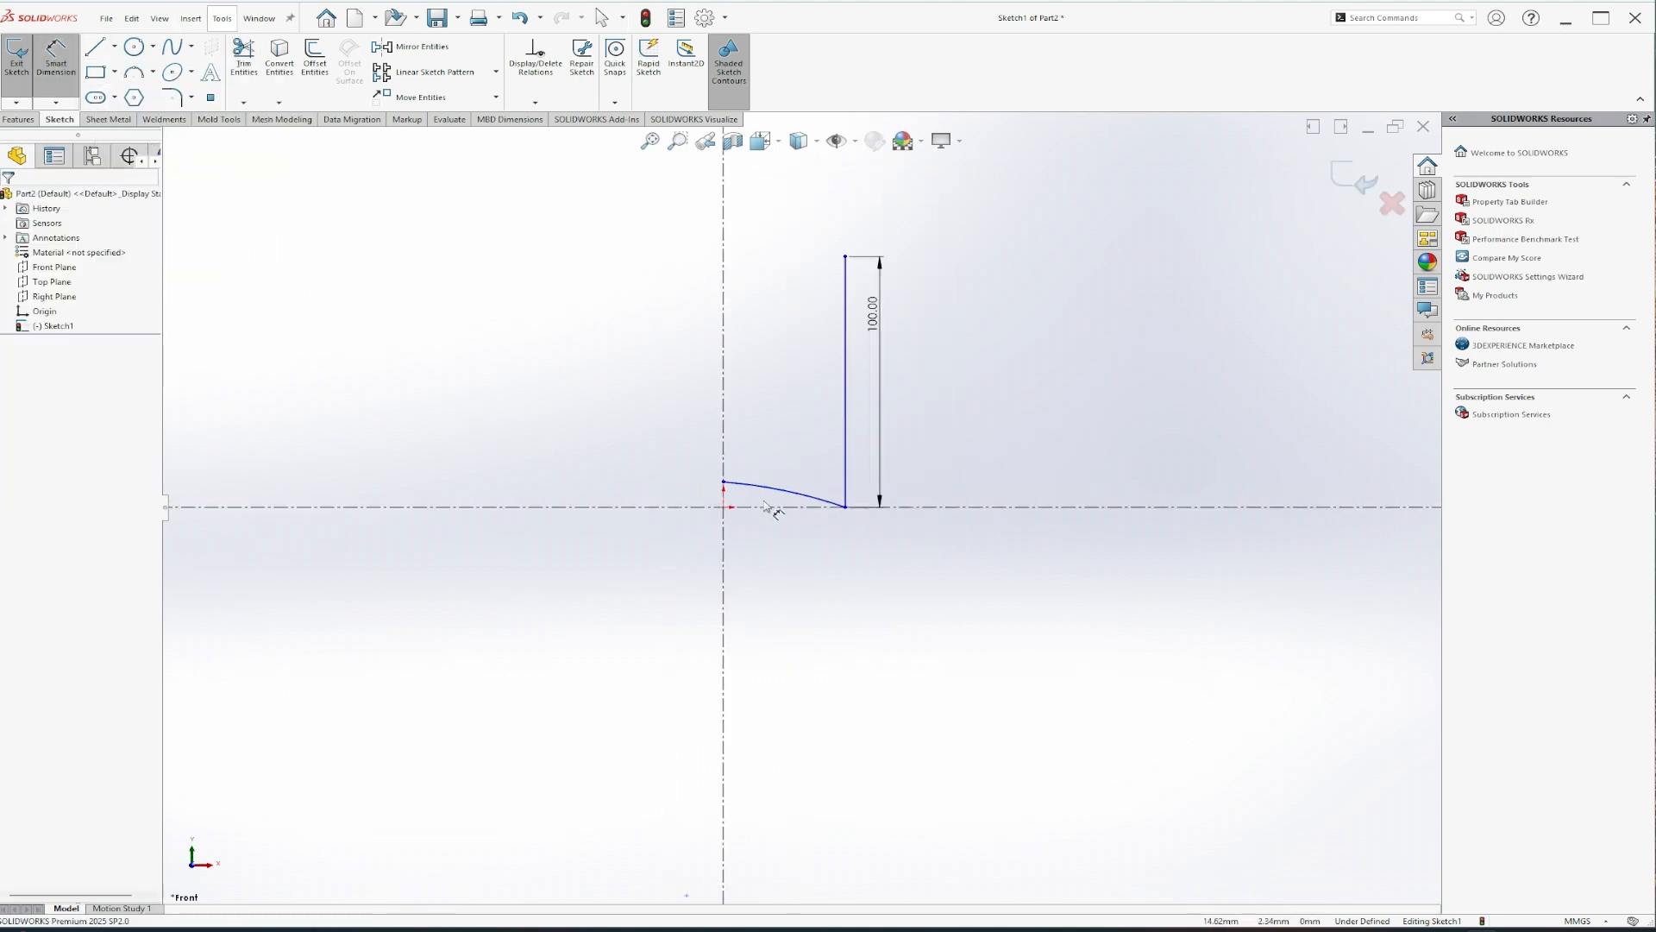
left_click(724, 483)
left_click(739, 508)
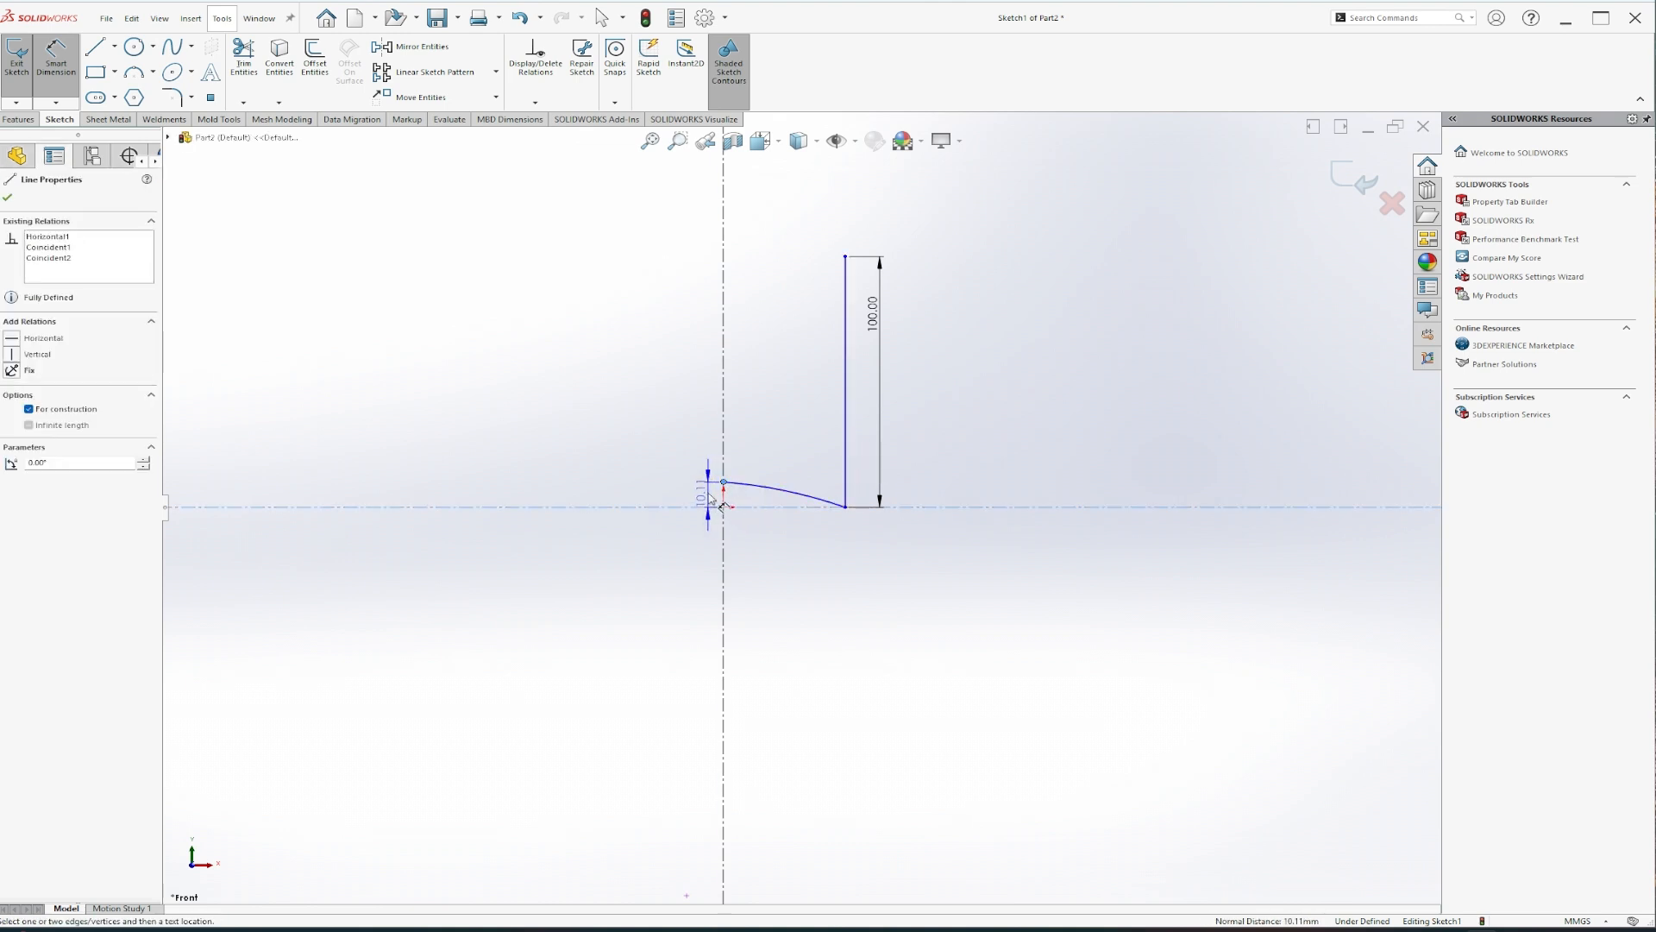
left_click(703, 495)
type("4")
key("Return")
left_click(903, 614)
scroll(856, 464, "up", 3)
scroll(777, 474, "down", 3)
key("Escape")
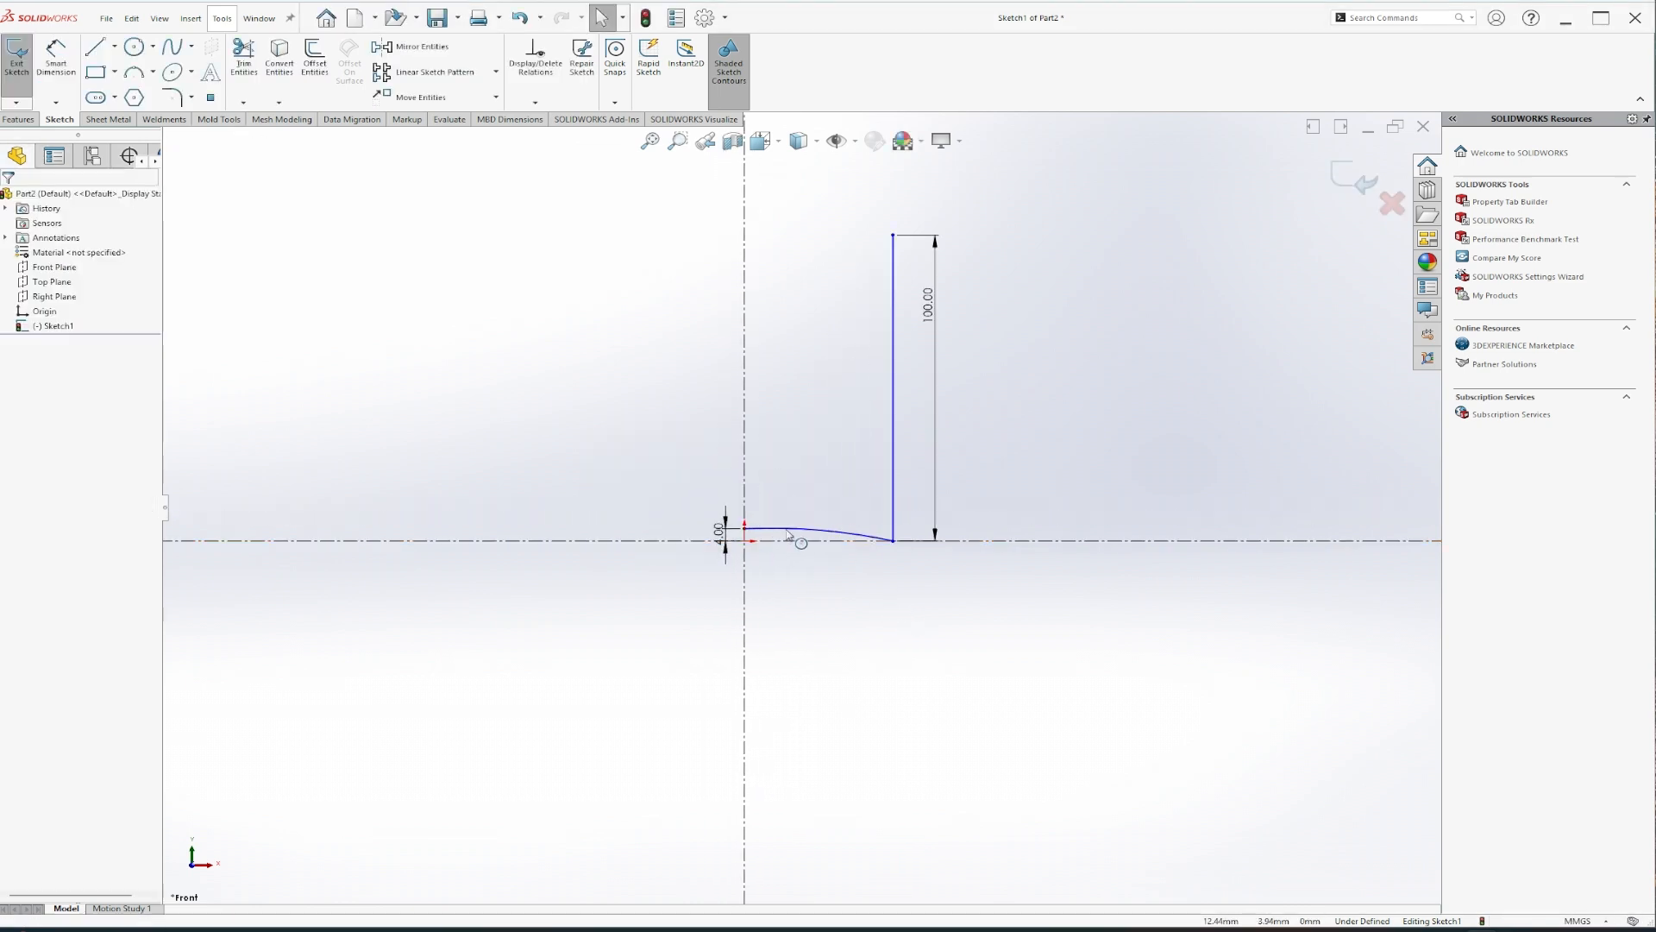
- Add a Coincident relation between the arc's center point and the vertical construction line
left_click(788, 531)
scroll(794, 555, "up", 3)
left_click(787, 742)
left_click(786, 762)
left_click(774, 759, "ctrl")
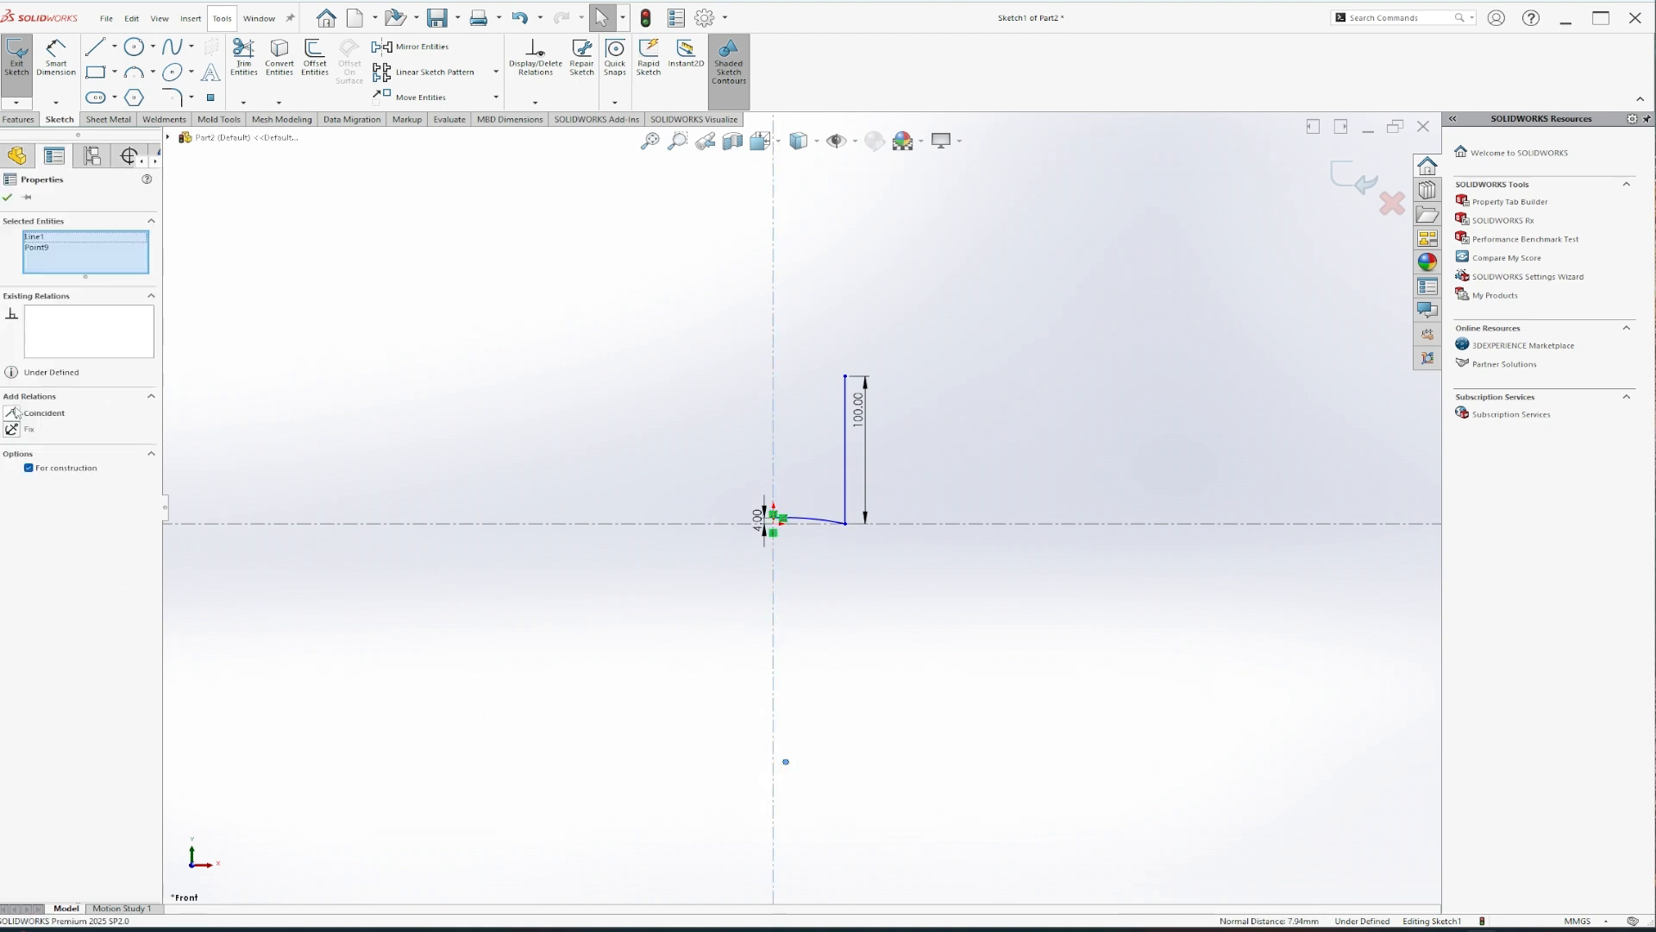
left_click(16, 413)
left_click(787, 574)
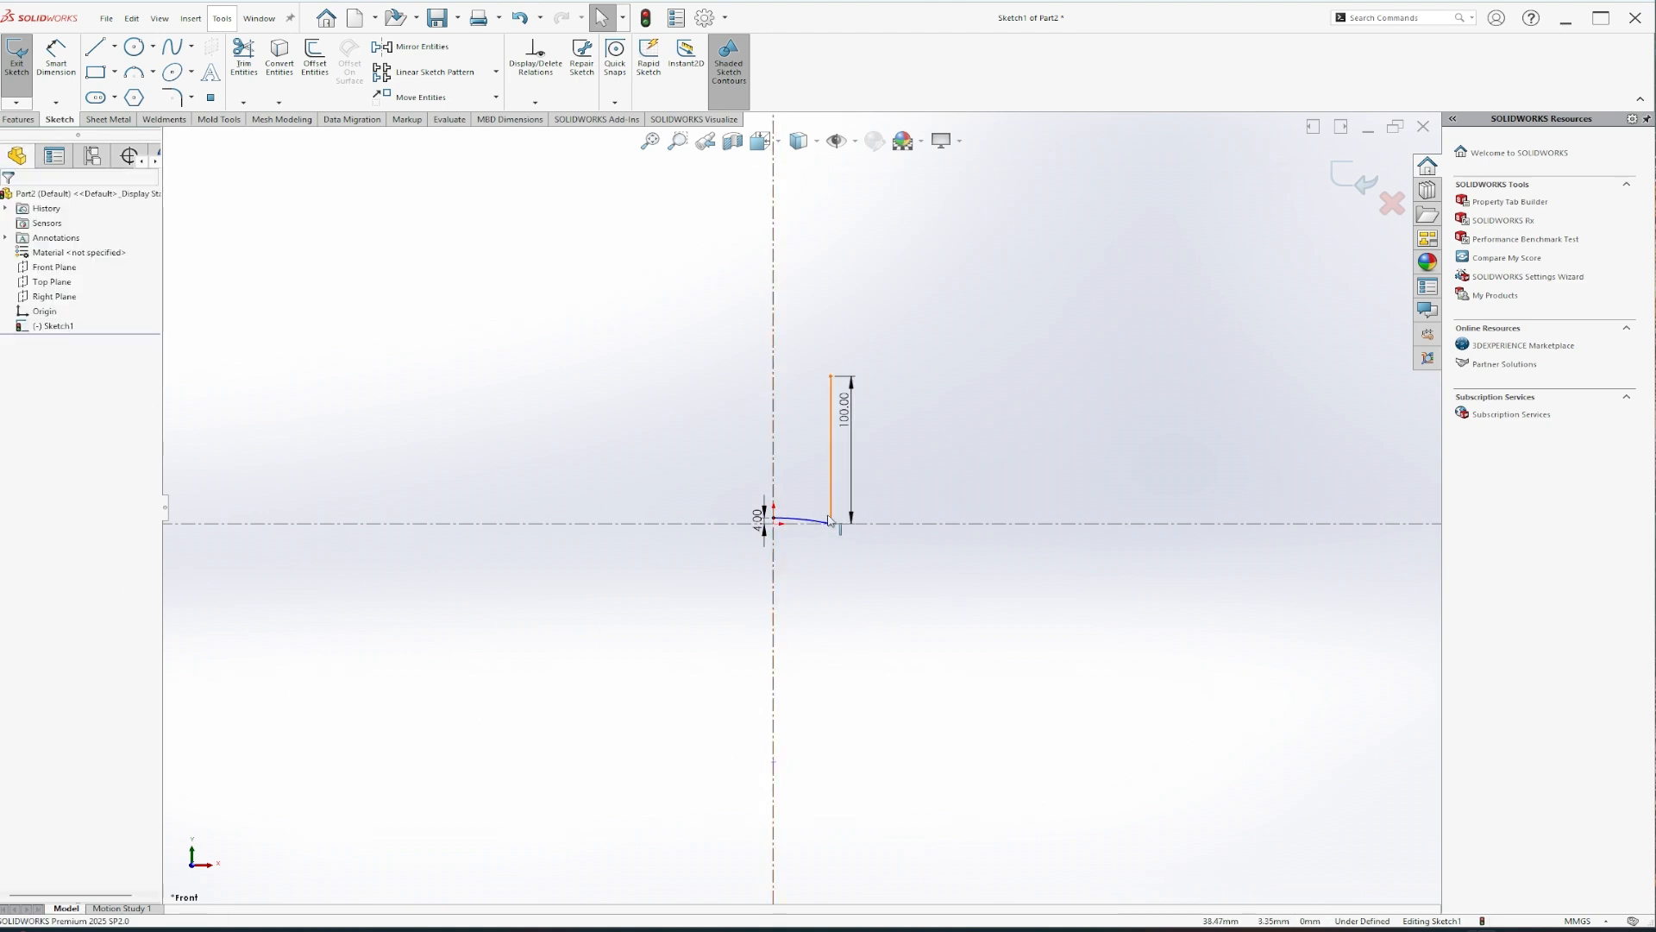
- Dimension the distance between the 100 mm vertical line and the vertical construction line to 40 mm
key("d")
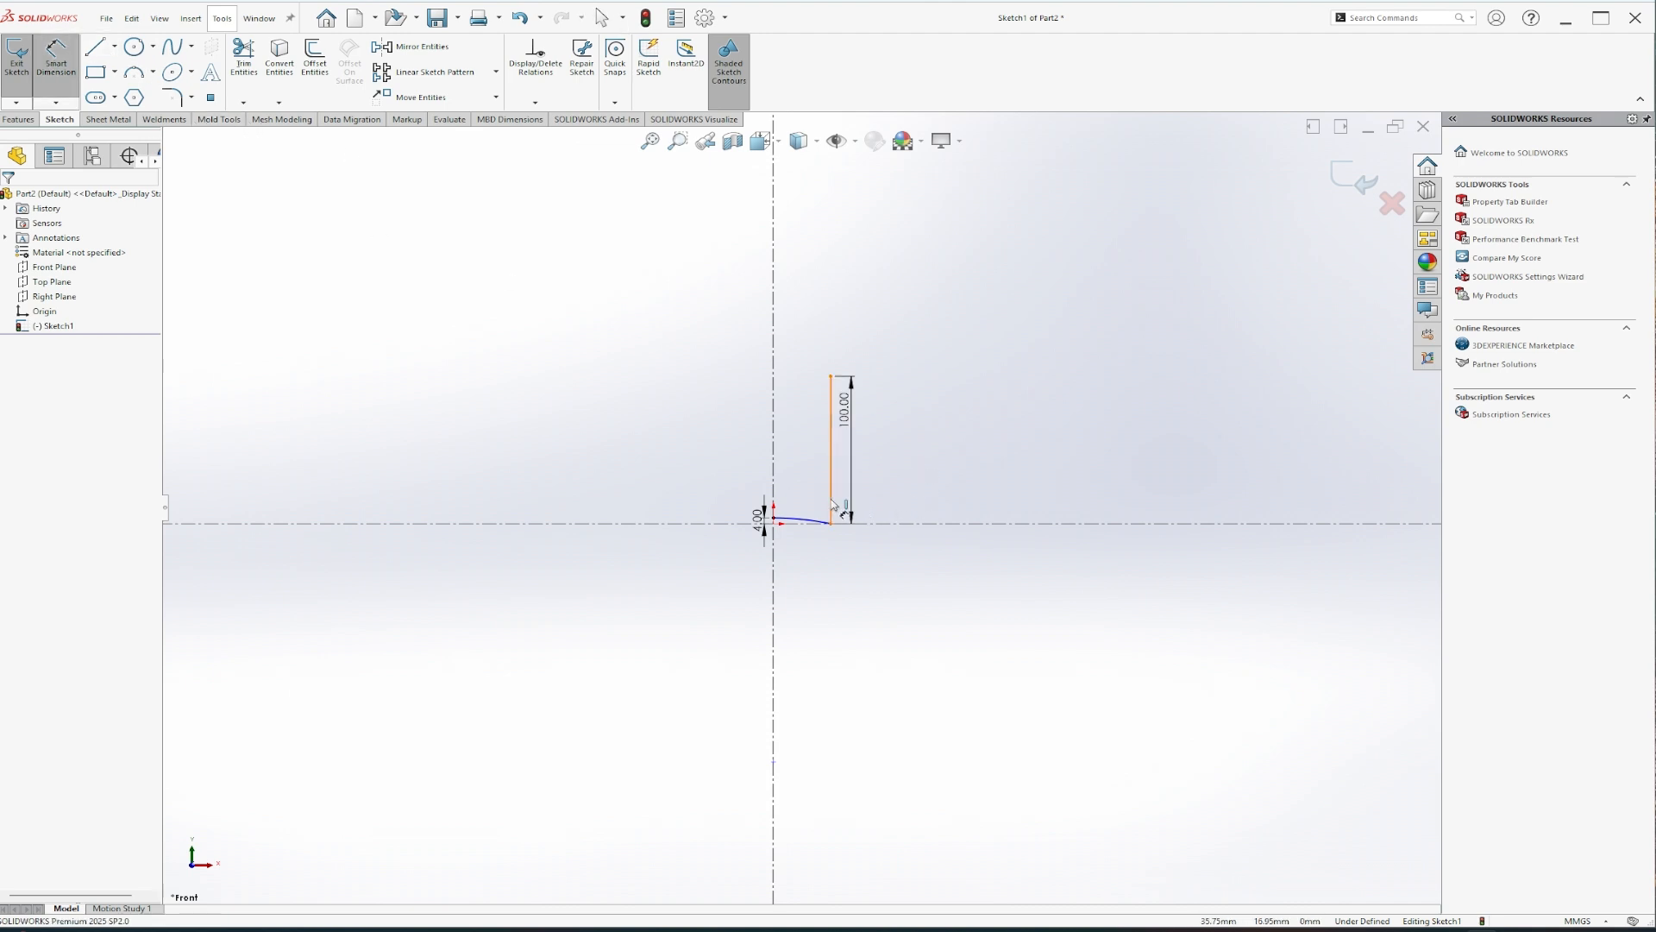
left_click(832, 448)
left_click(774, 571)
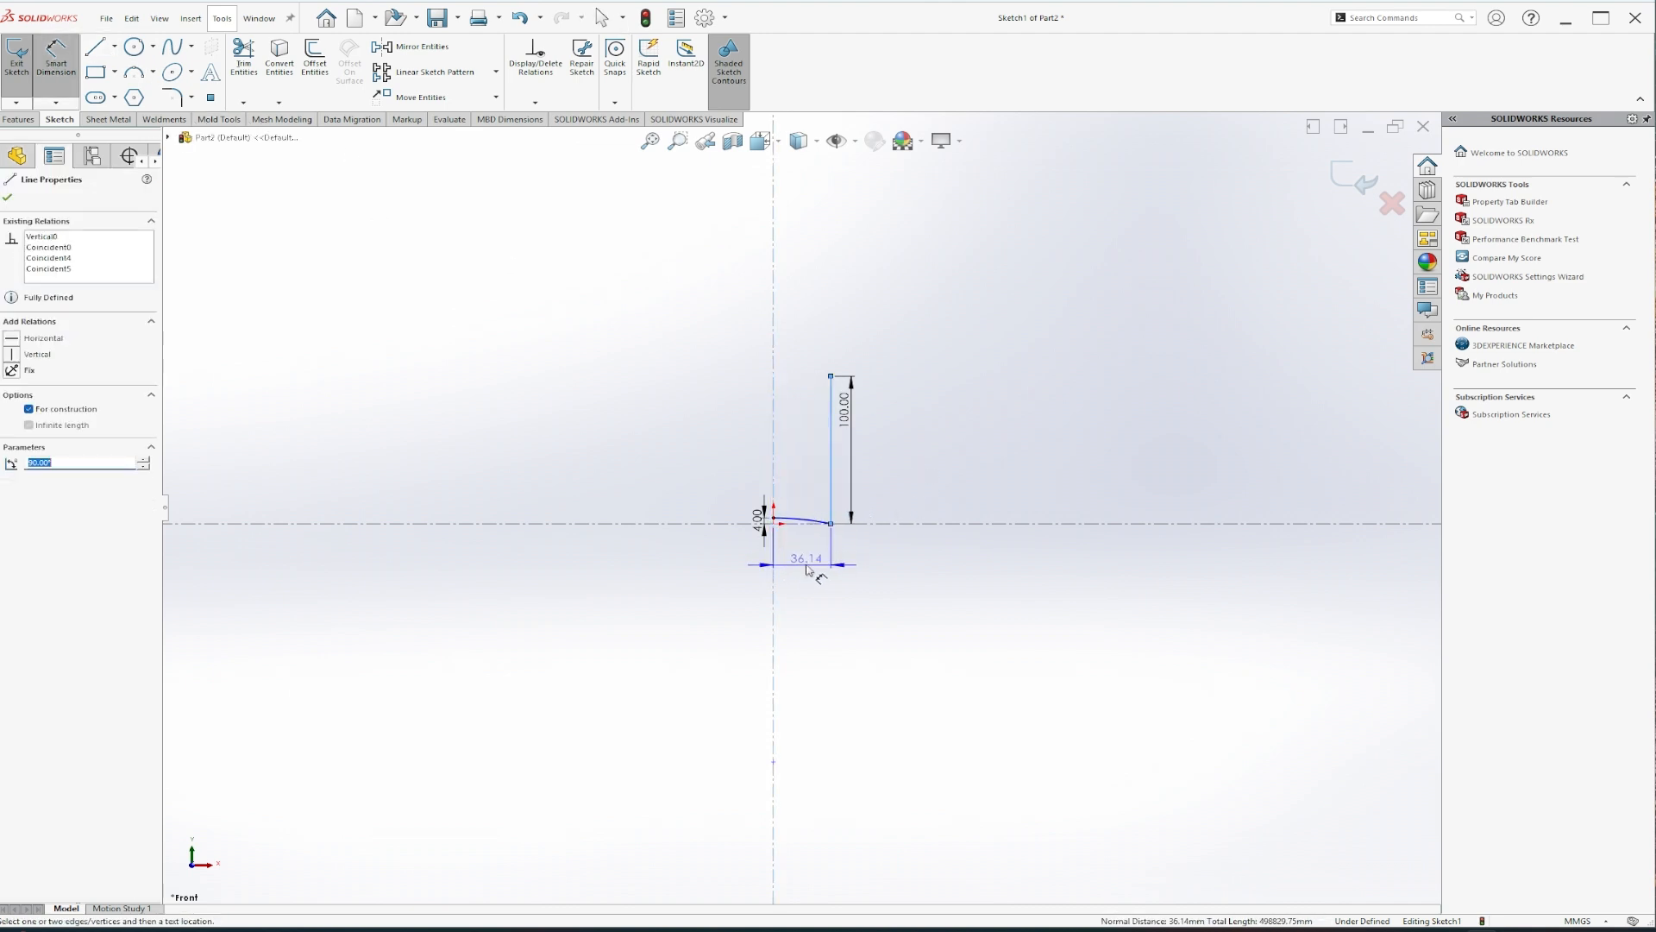
left_click(807, 569)
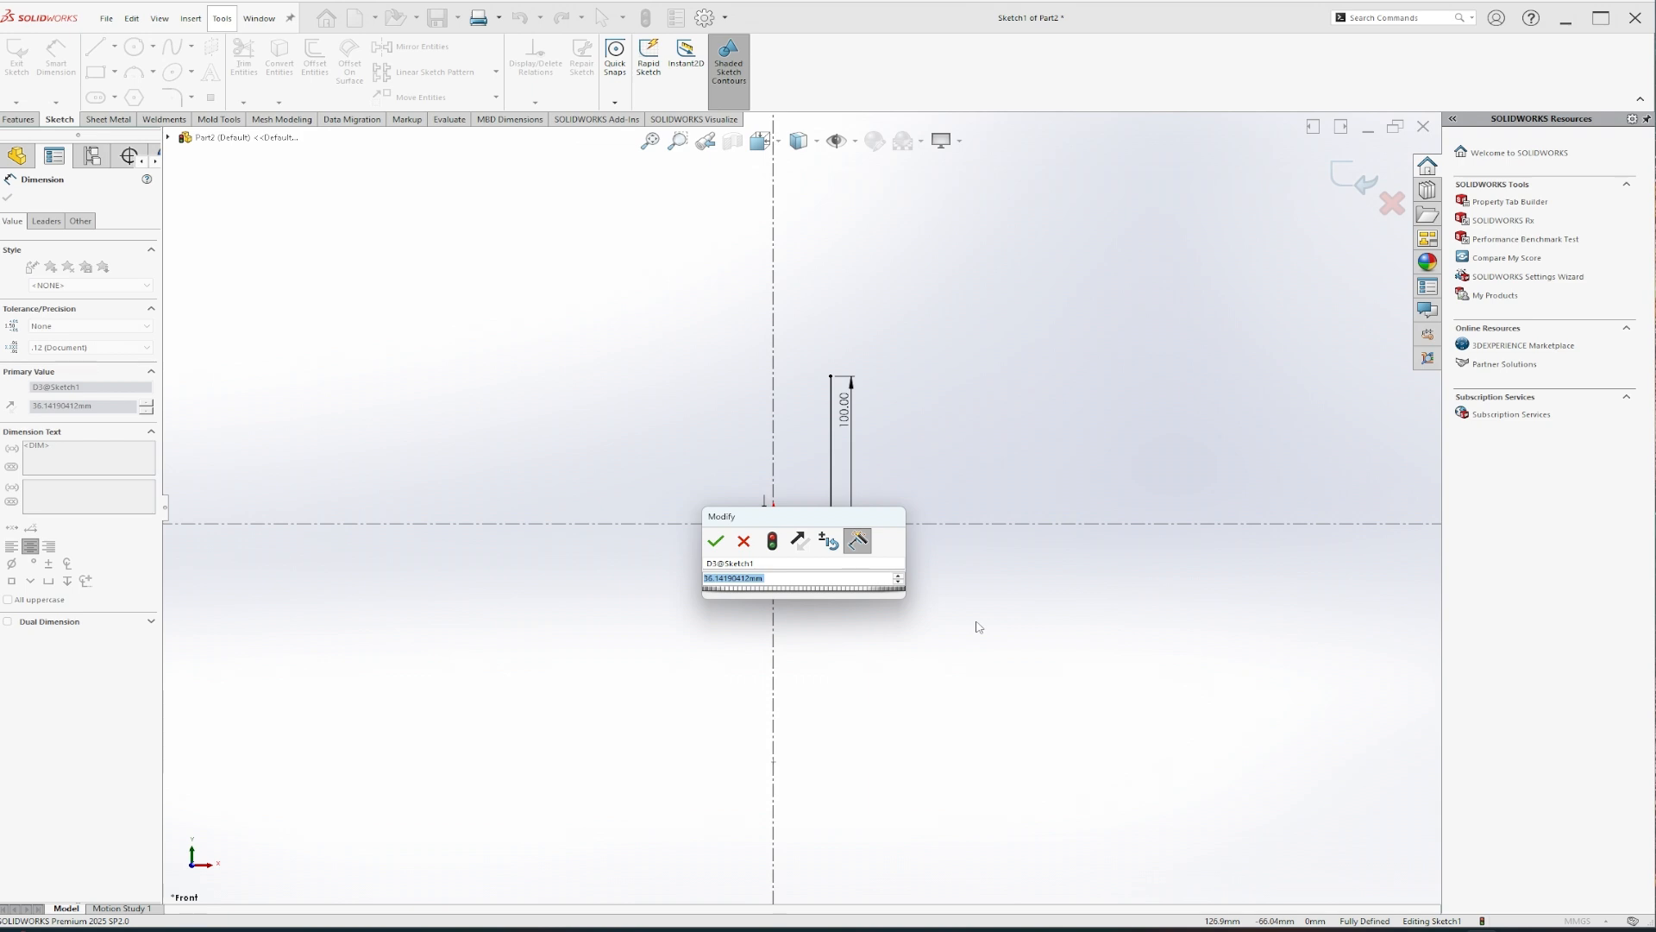
type("40")
key("Return")
key("Escape")
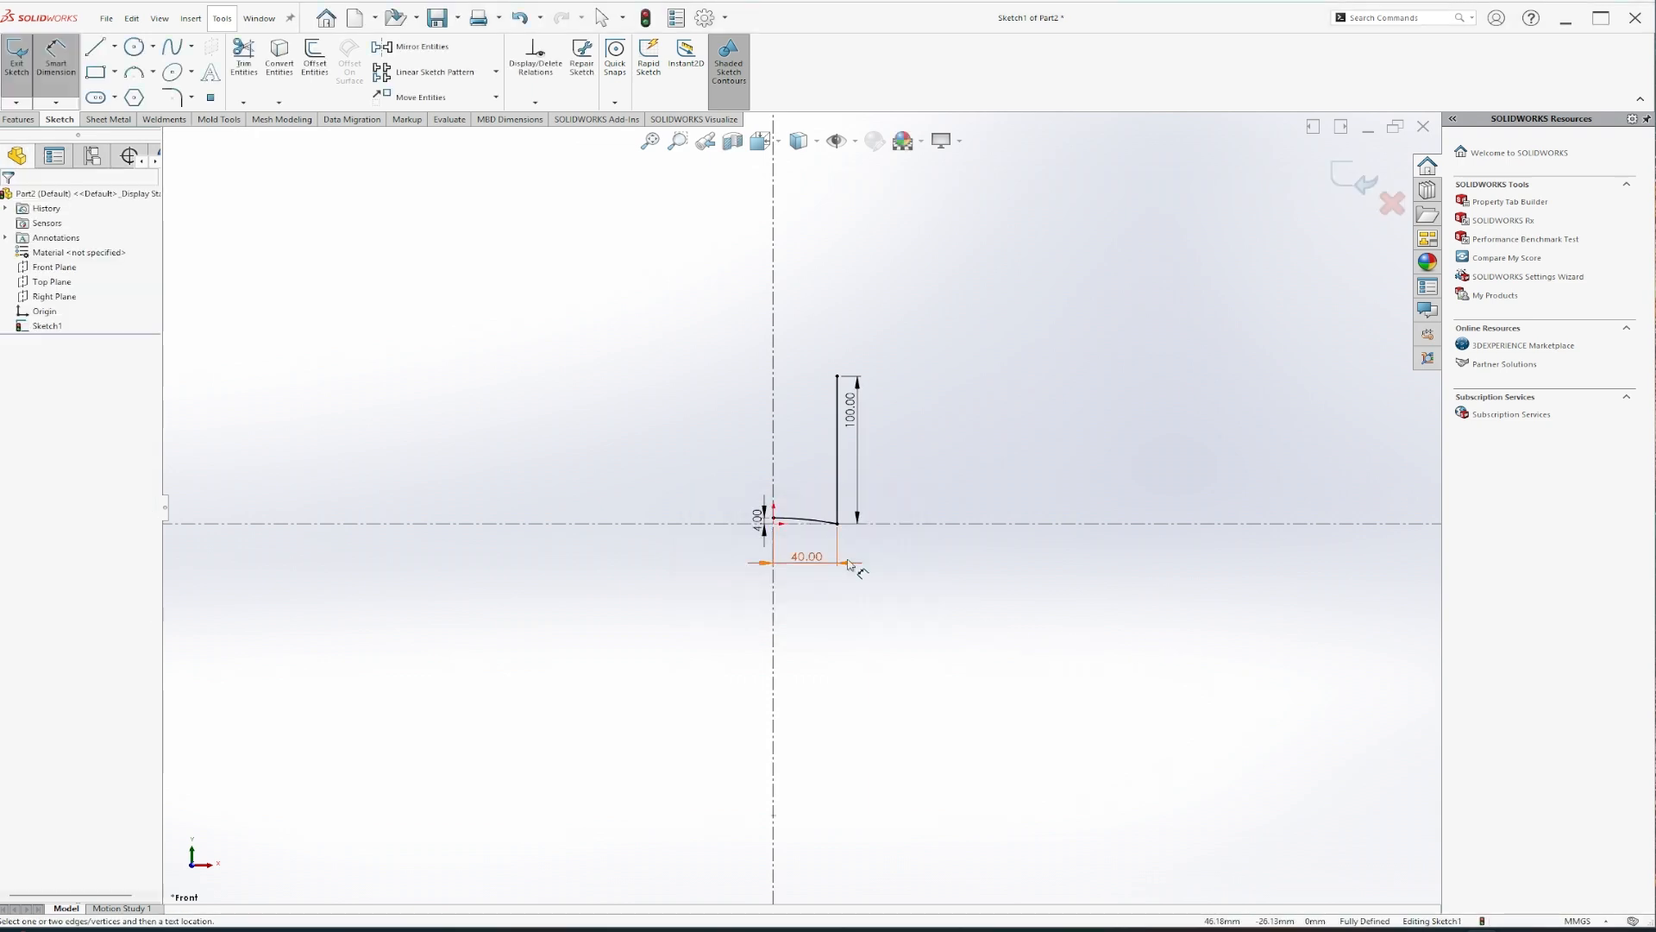
- Offset the 100 mm vertical line outward by 5 mm to form the outer wall line
scroll(848, 442, "down", 2)
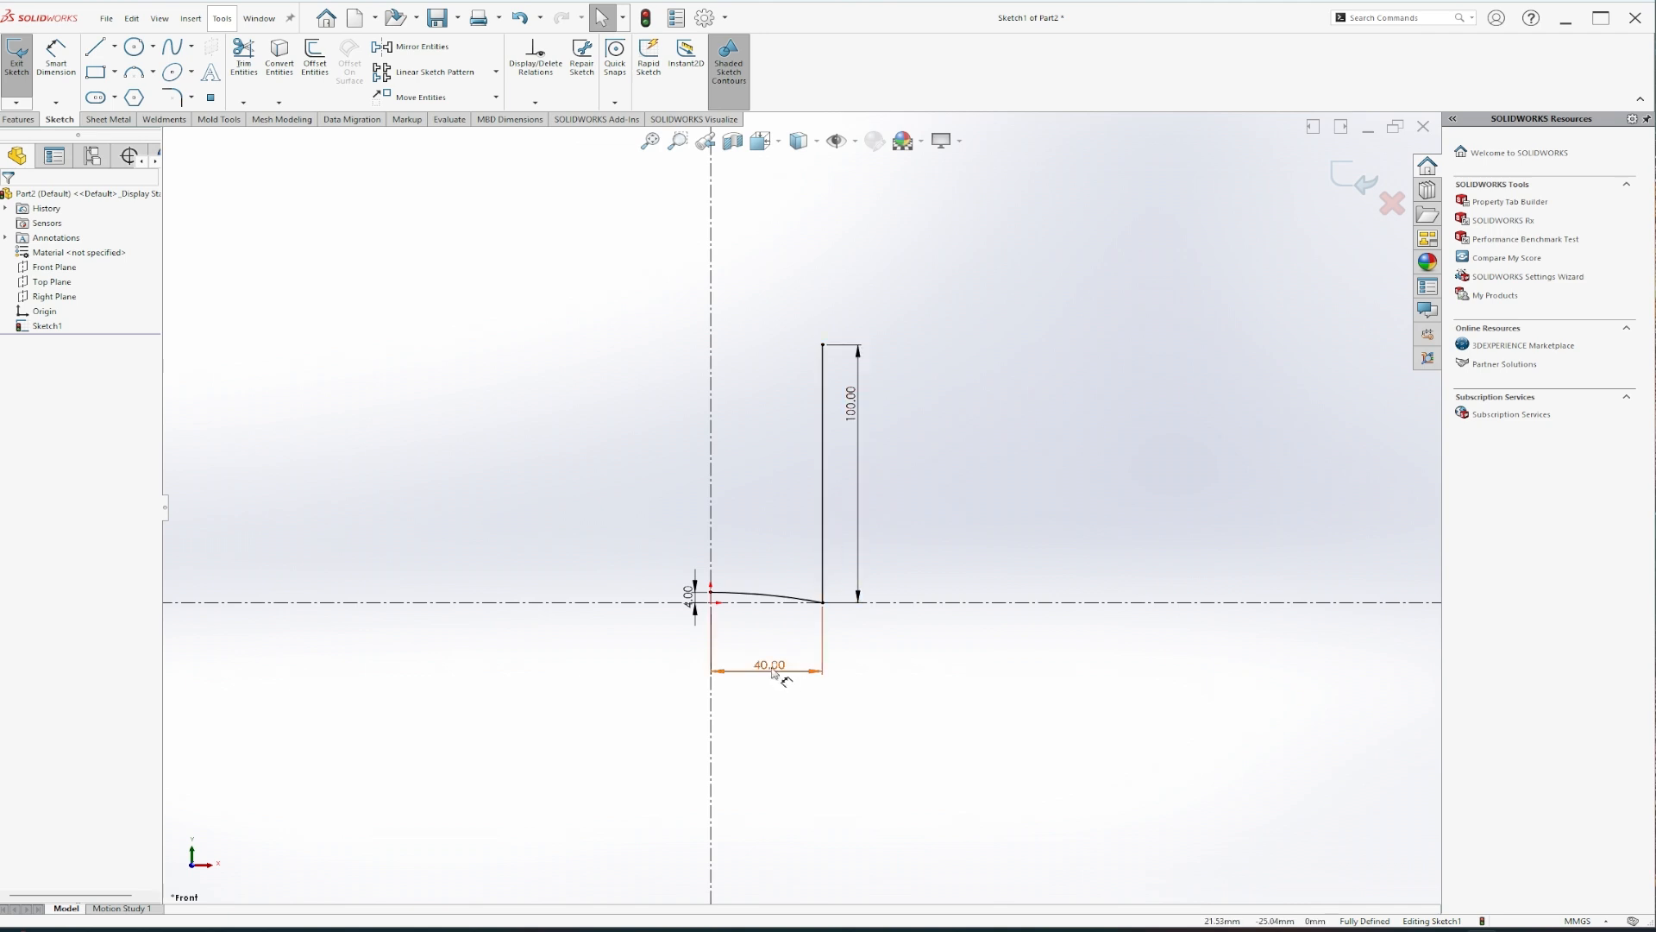
left_click(315, 59)
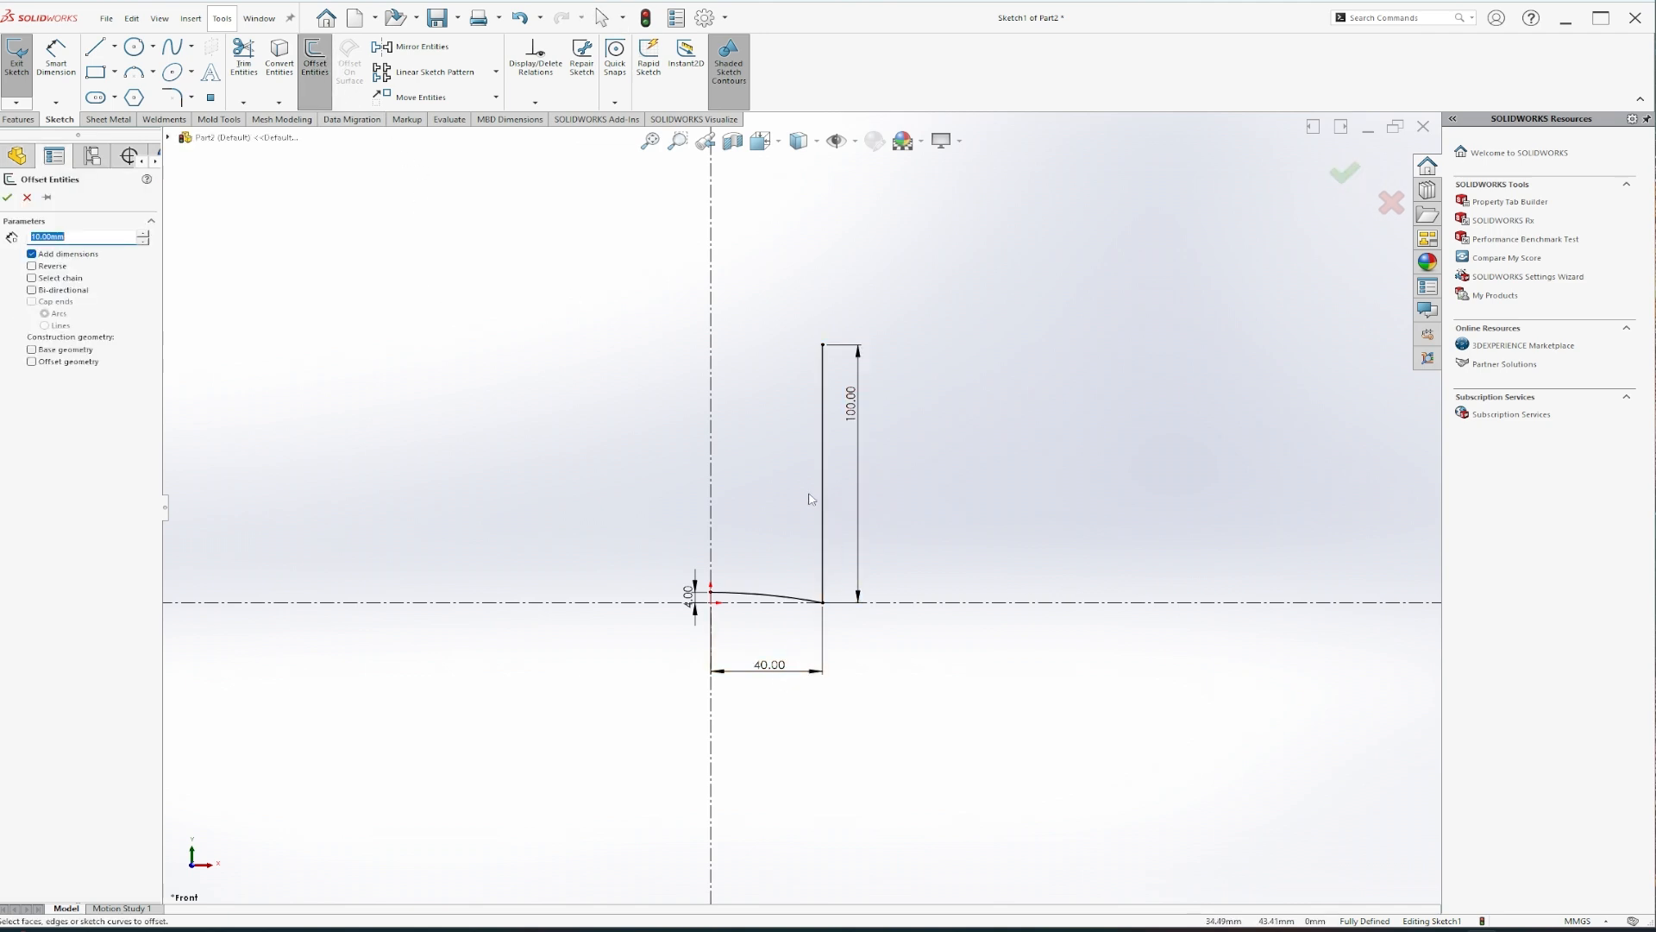
left_click(824, 521)
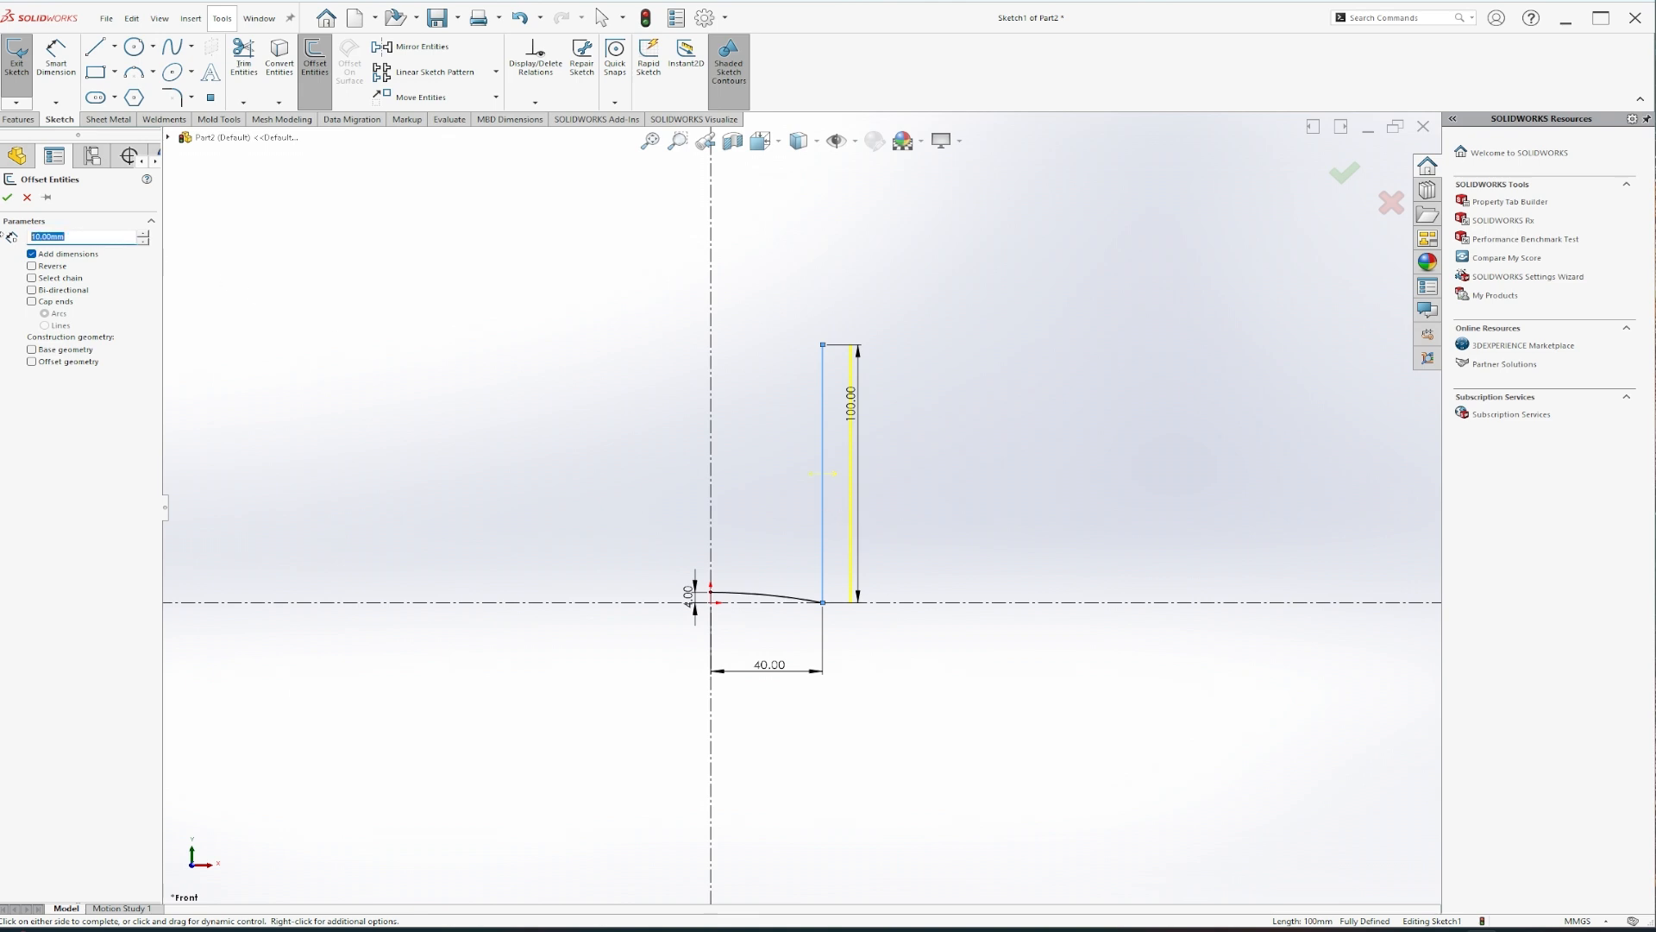
left_click(848, 487)
scroll(833, 621, "down", 3)
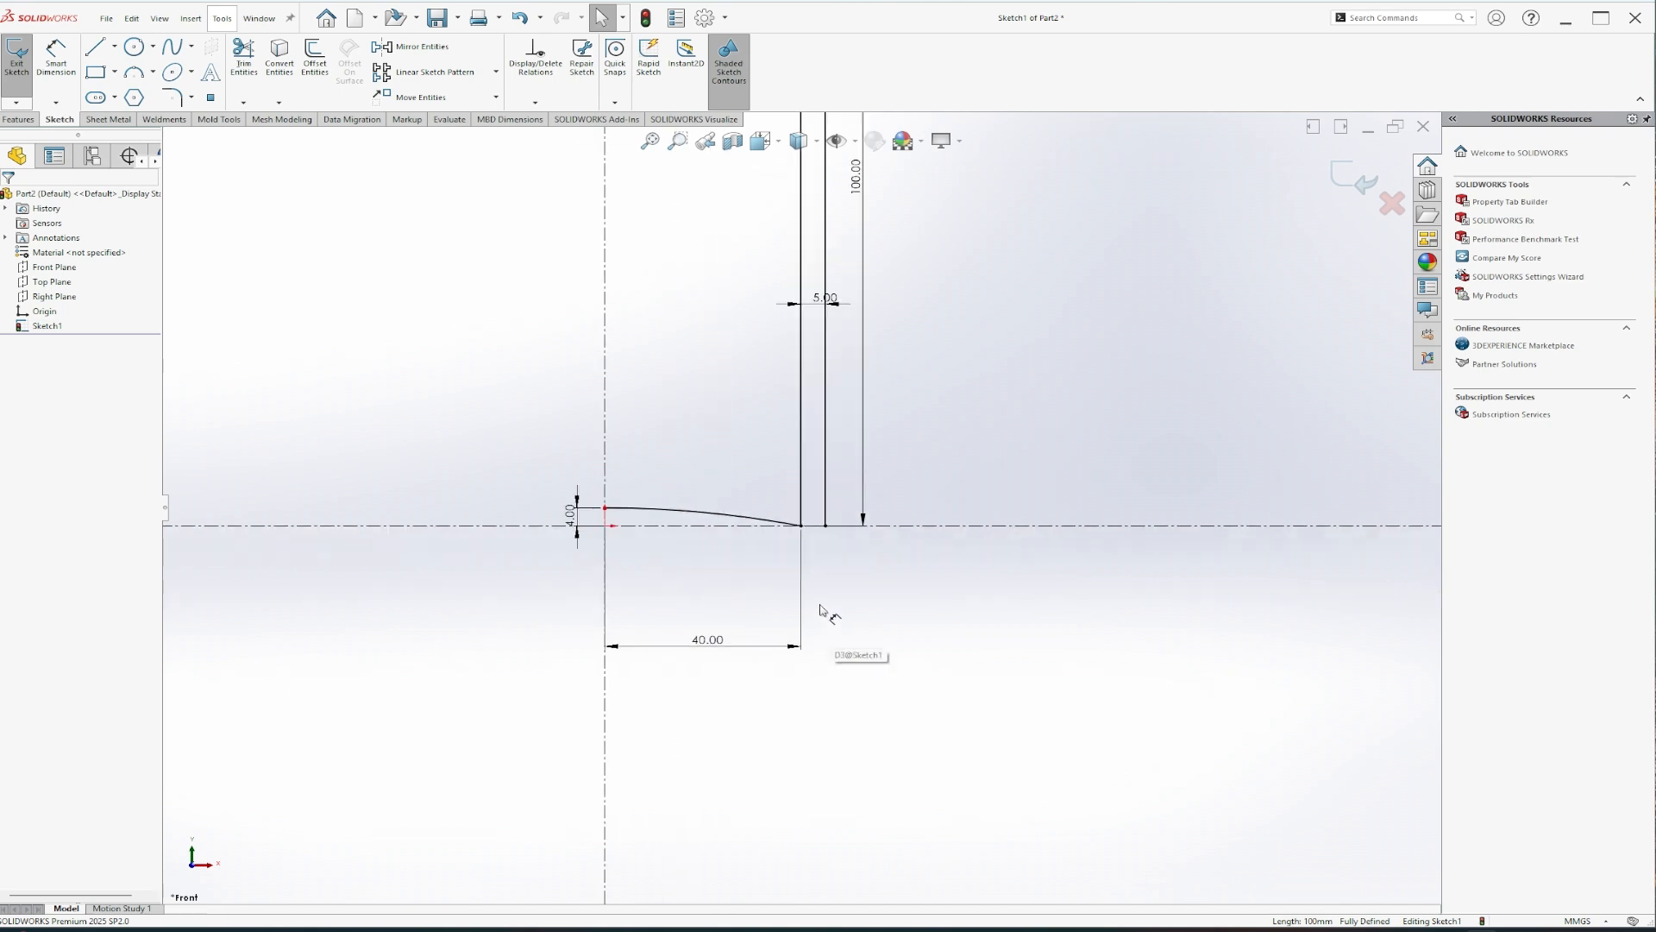
- Offset the base arc downward by 7 mm
left_click(315, 61)
type("7")
key("Return")
left_click(722, 530)
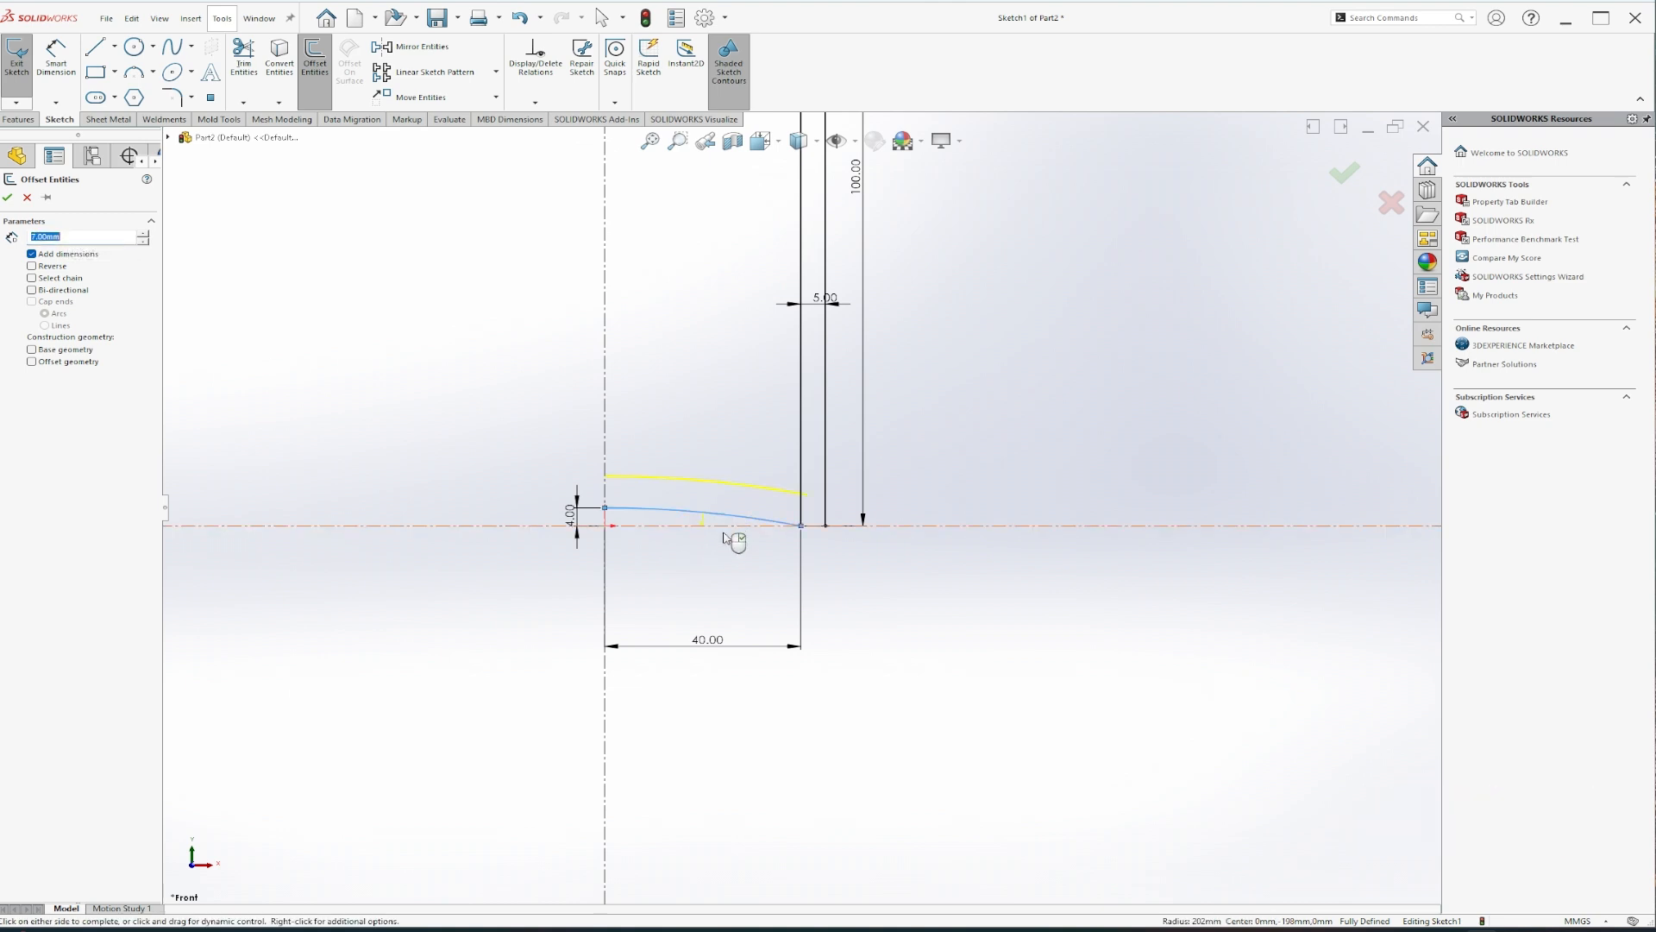
left_click(723, 556)
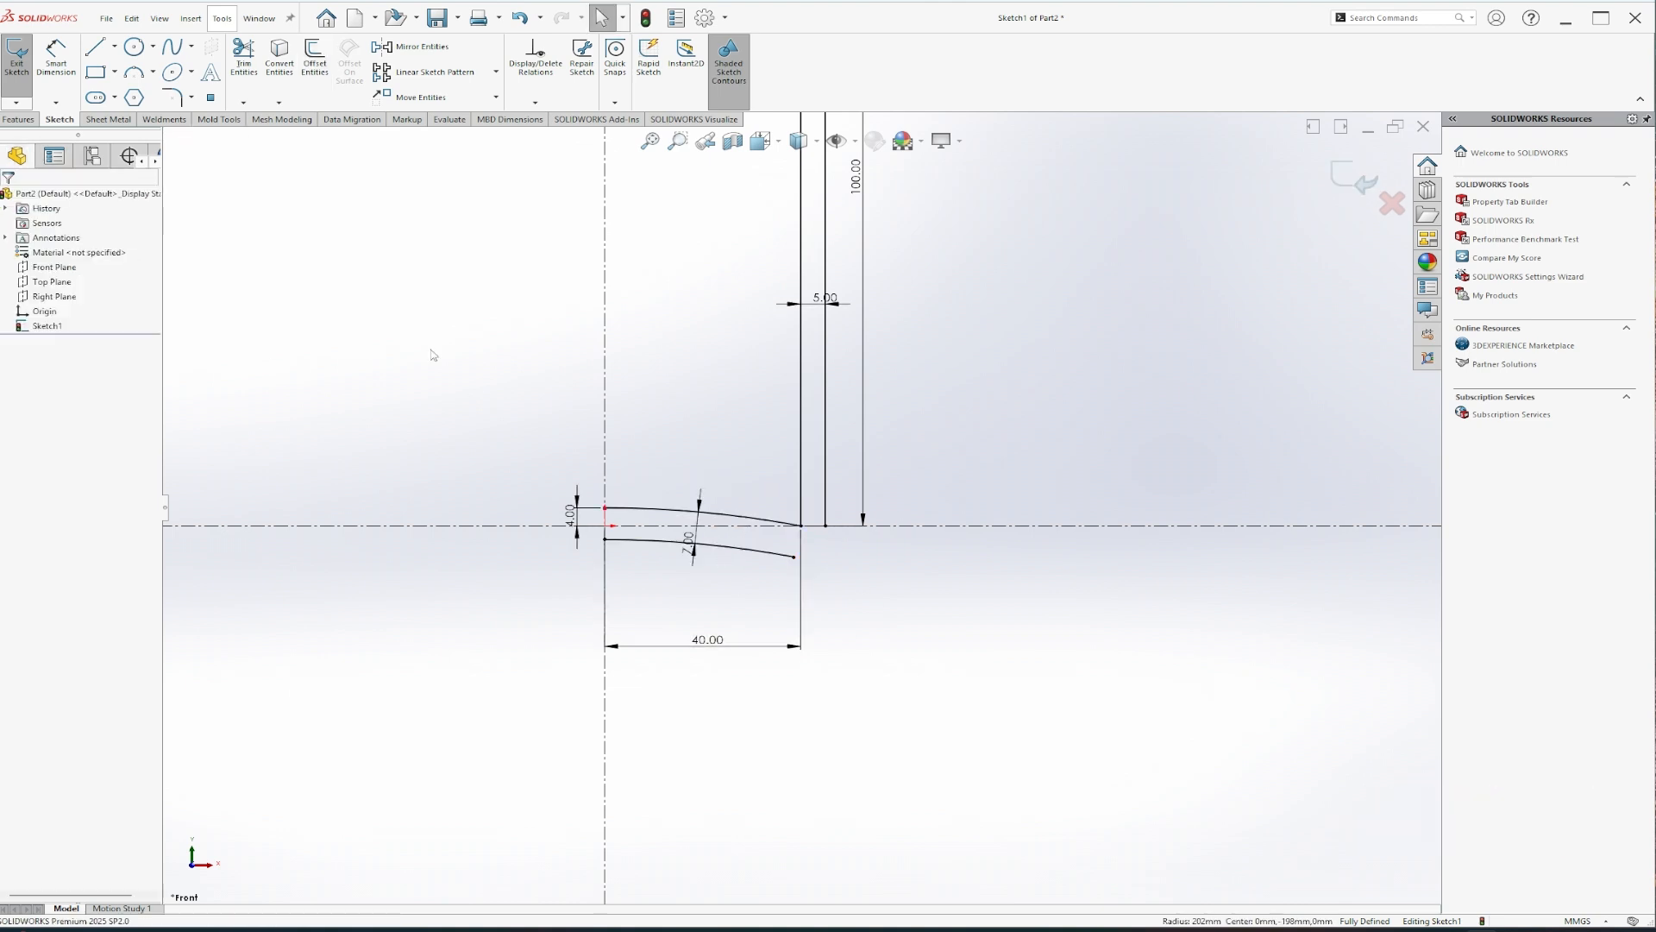
- Add 5 mm sketch fillets at the outer and inner corners between the wall lines and the base arcs
left_click(191, 97)
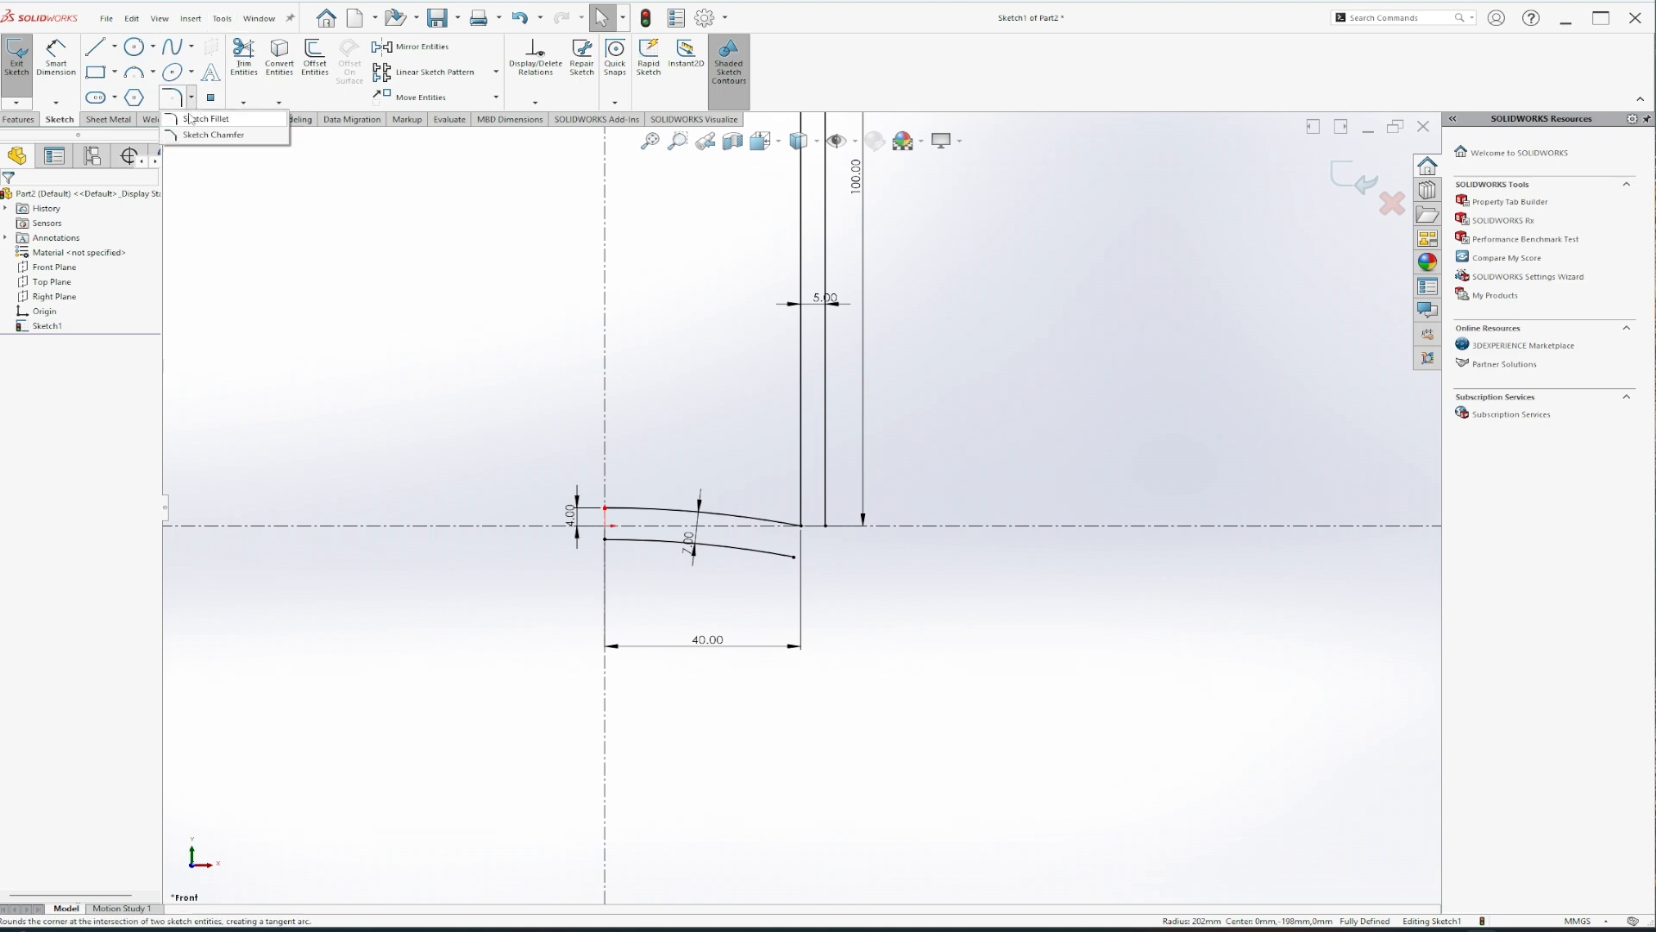
left_click(205, 119)
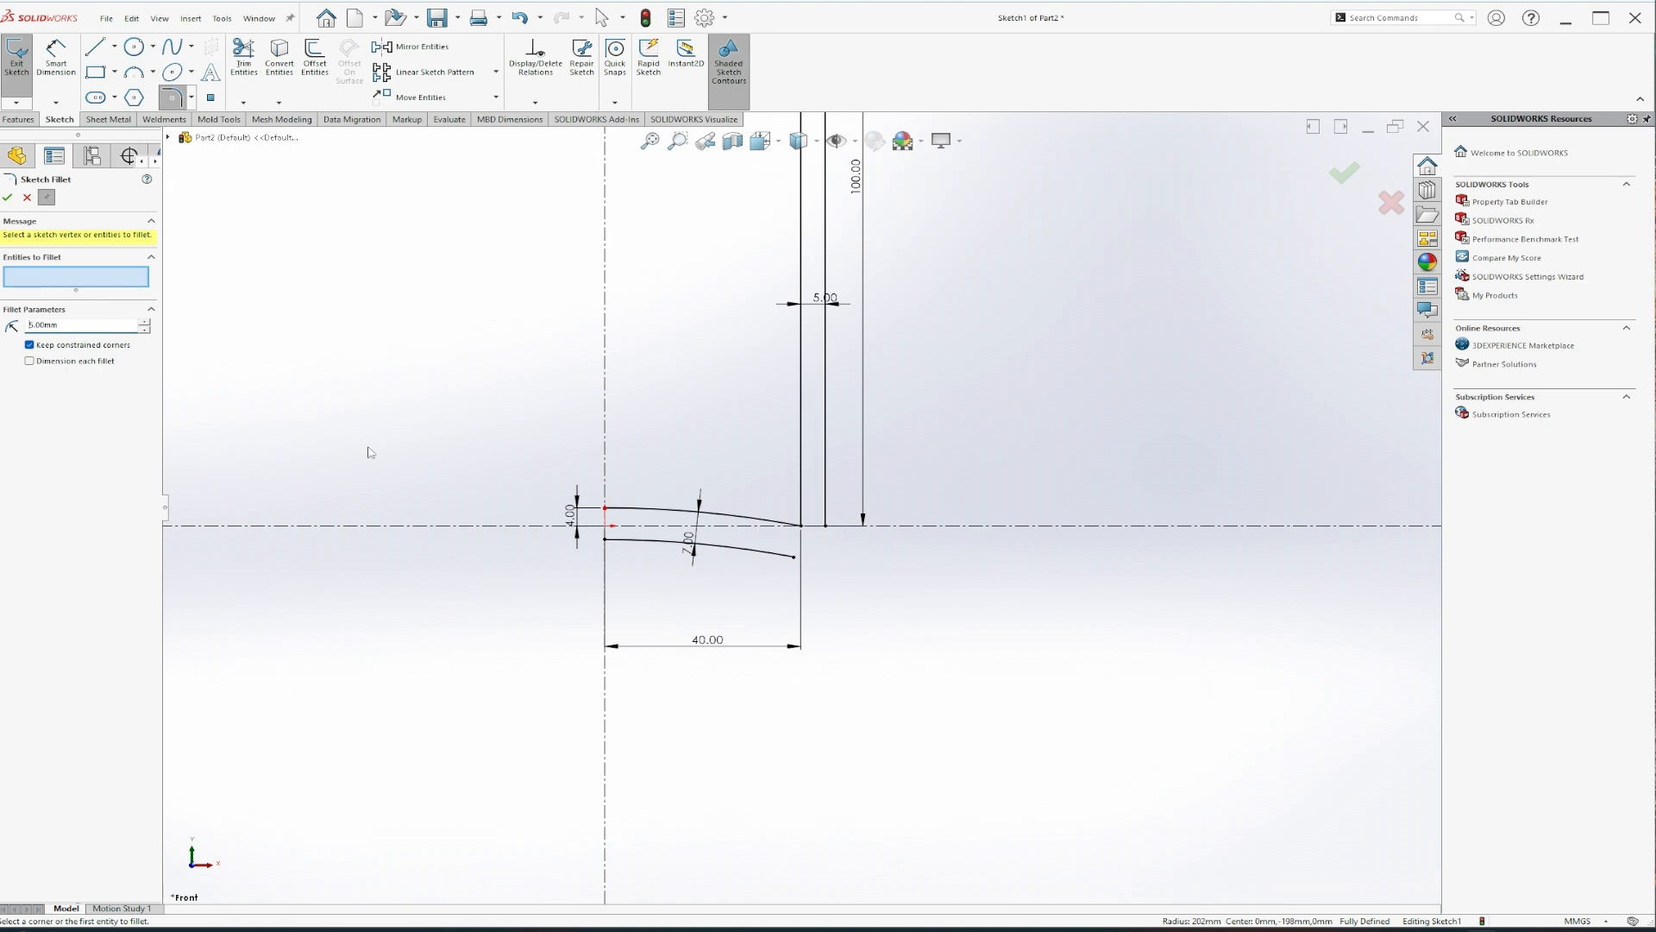
left_click(790, 562)
left_click(826, 516)
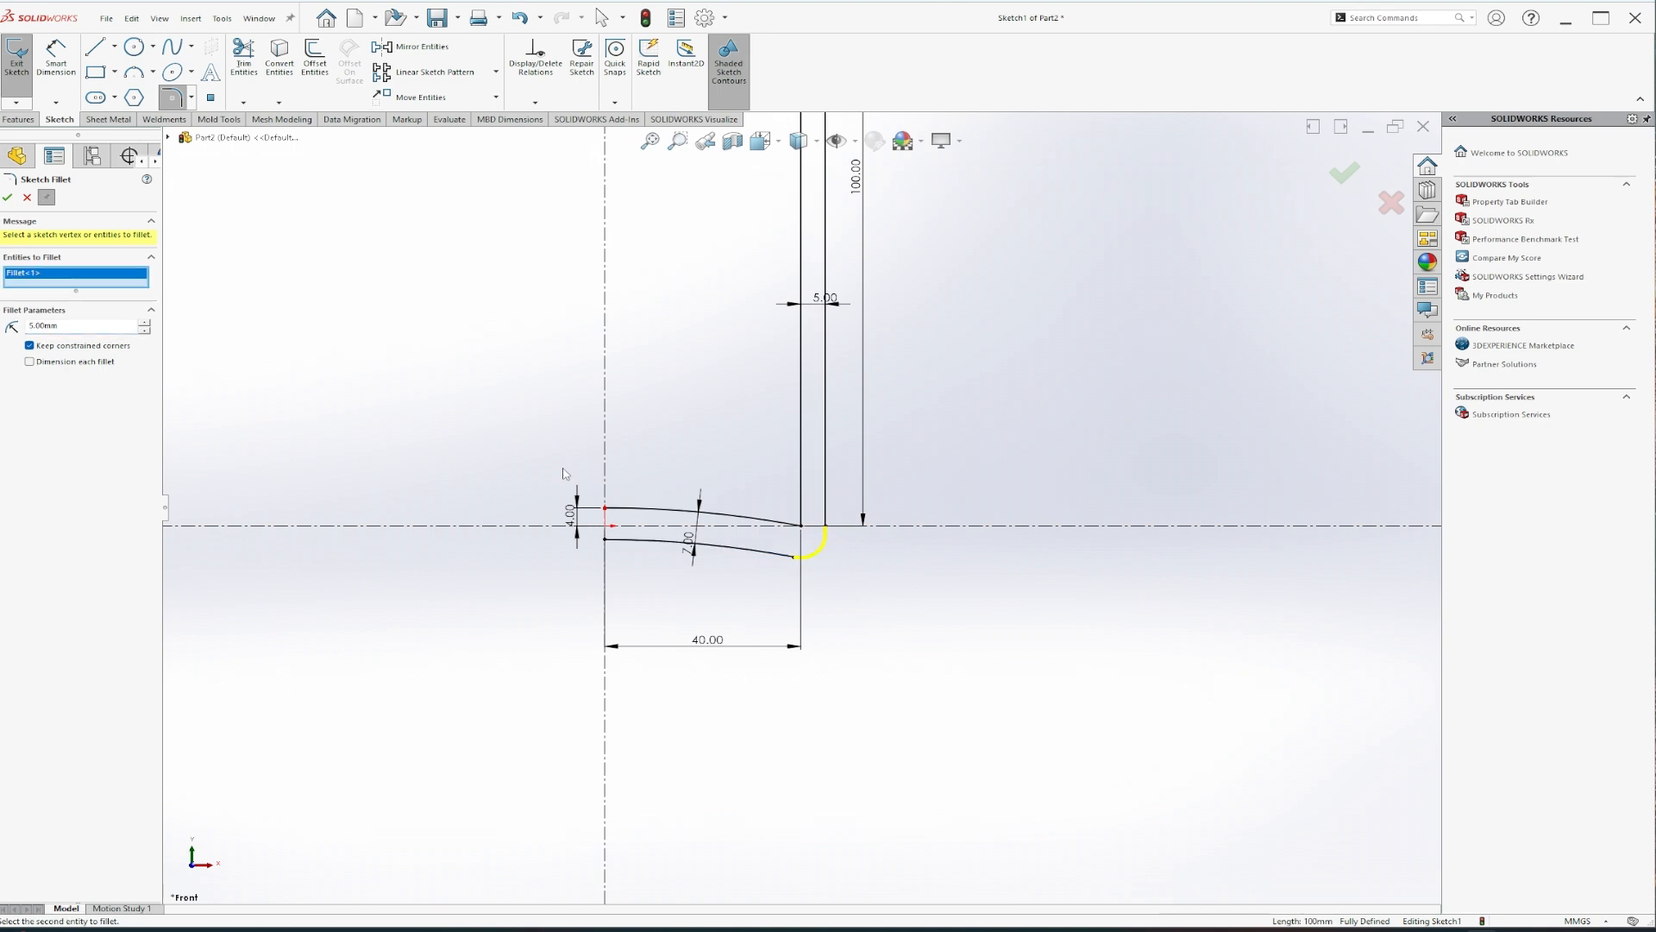
left_click(797, 522)
left_click(800, 507)
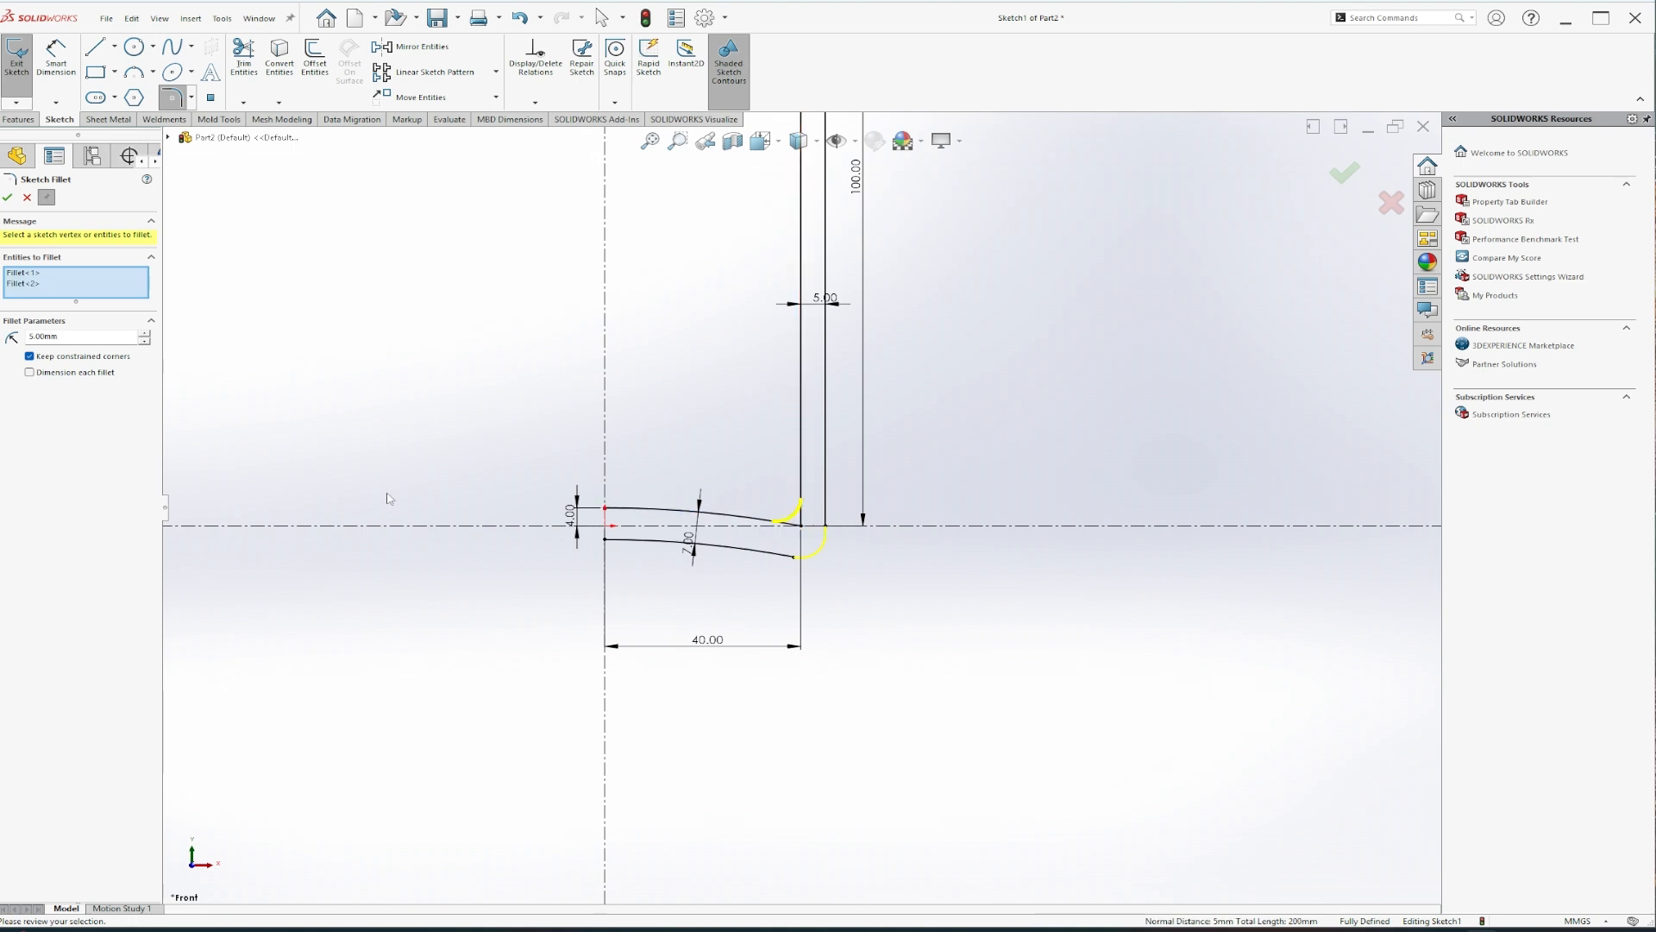
left_click(6, 198)
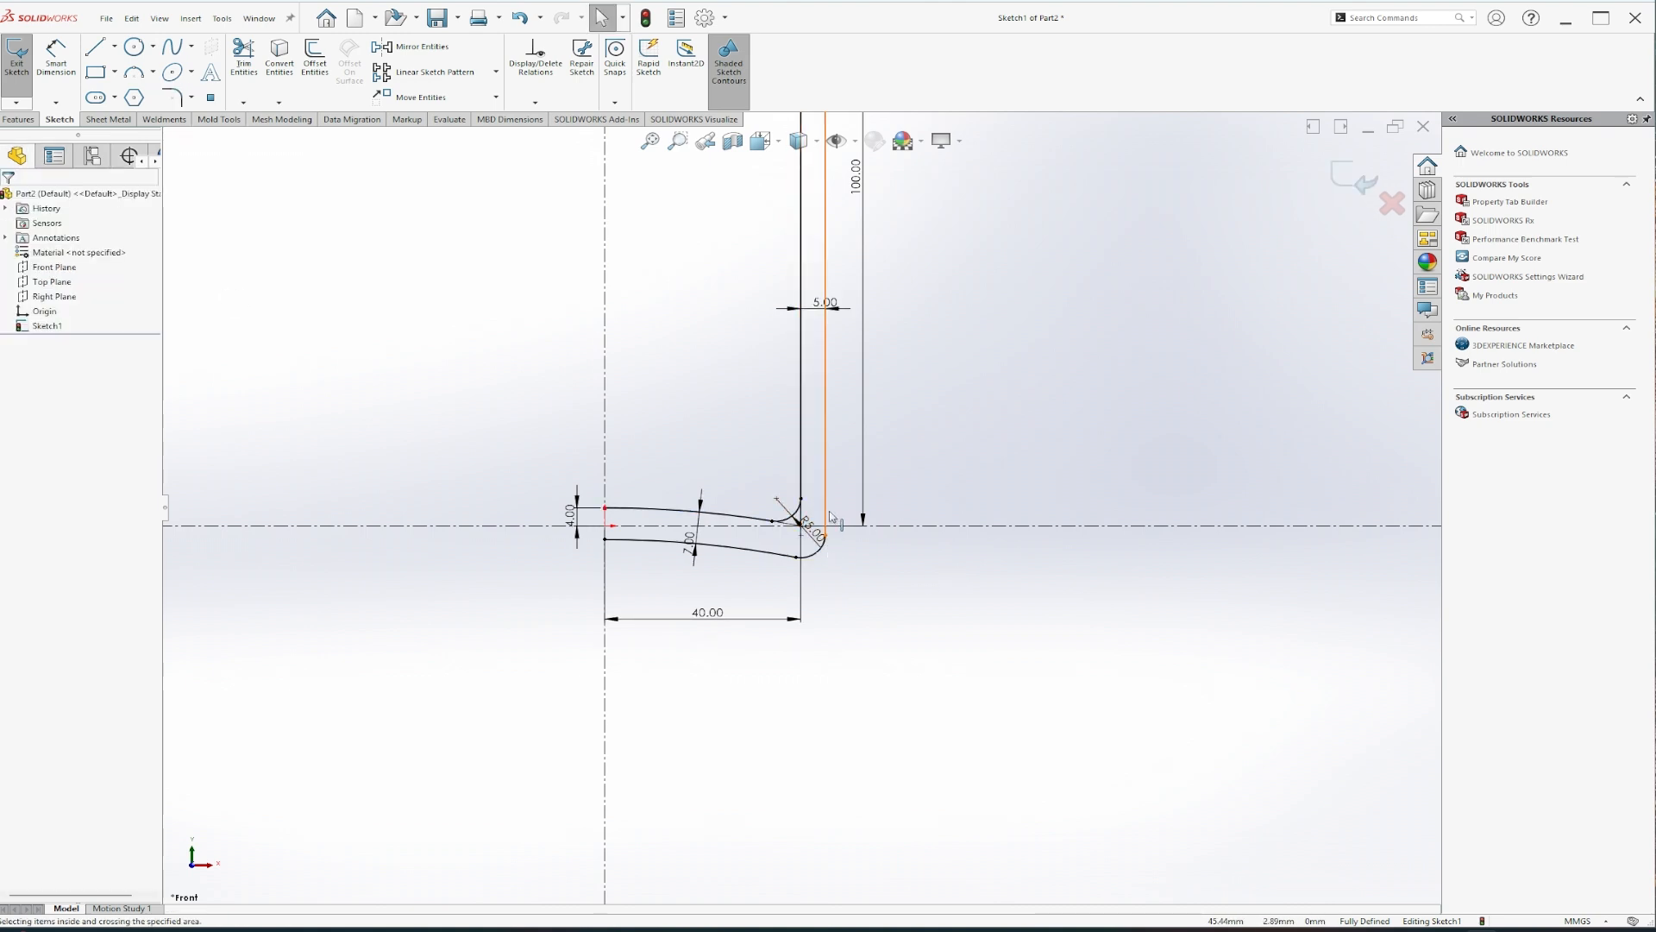
scroll(828, 500, "up", 2)
scroll(828, 501, "down", 3)
scroll(804, 507, "up", 1)
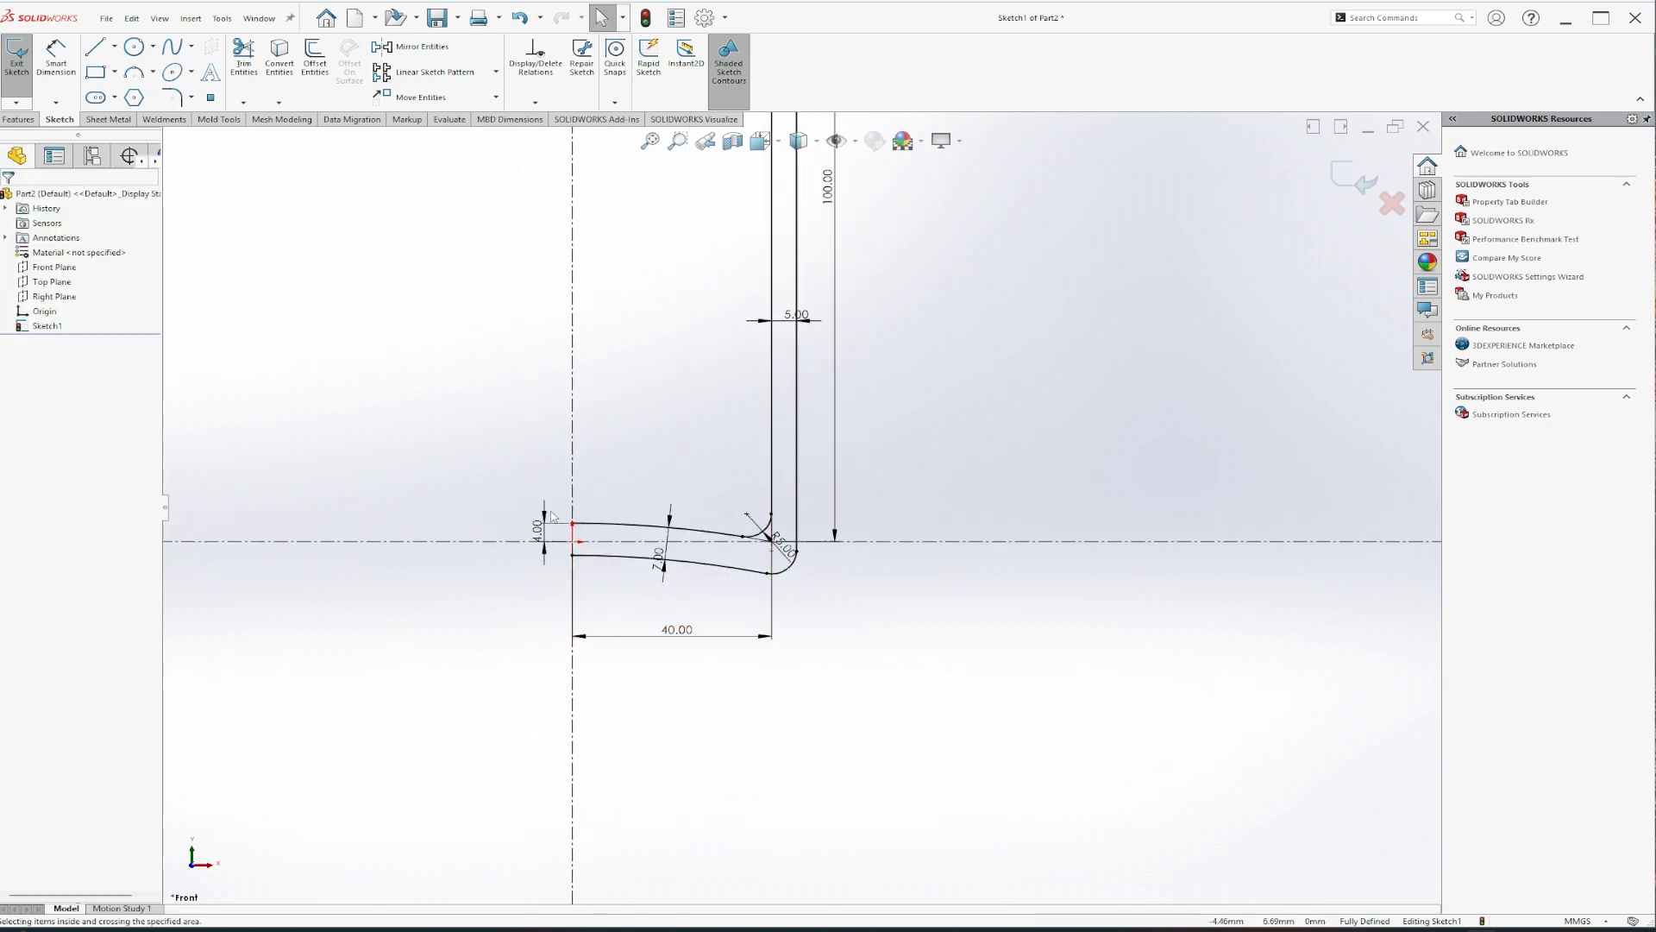
- Close the inner ends of the two base arcs with a vertical line on the axis
key("l")
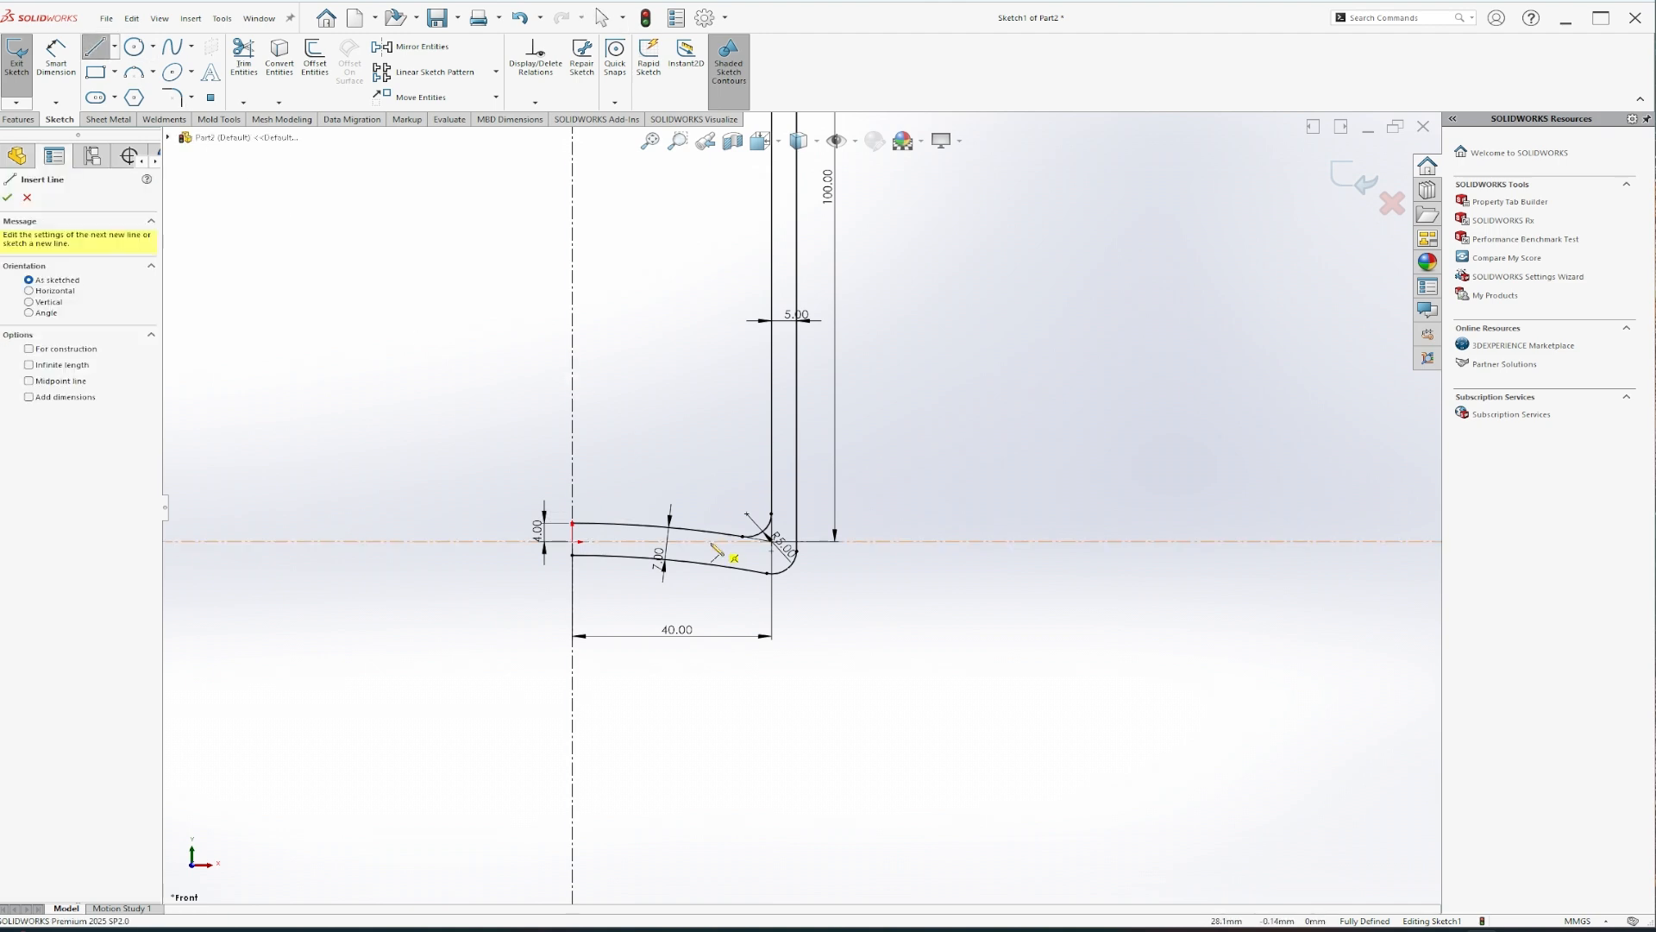
left_click(572, 523)
left_click(572, 555)
key("Escape")
scroll(604, 509, "up", 2)
scroll(604, 509, "up", 3)
scroll(798, 332, "down", 3)
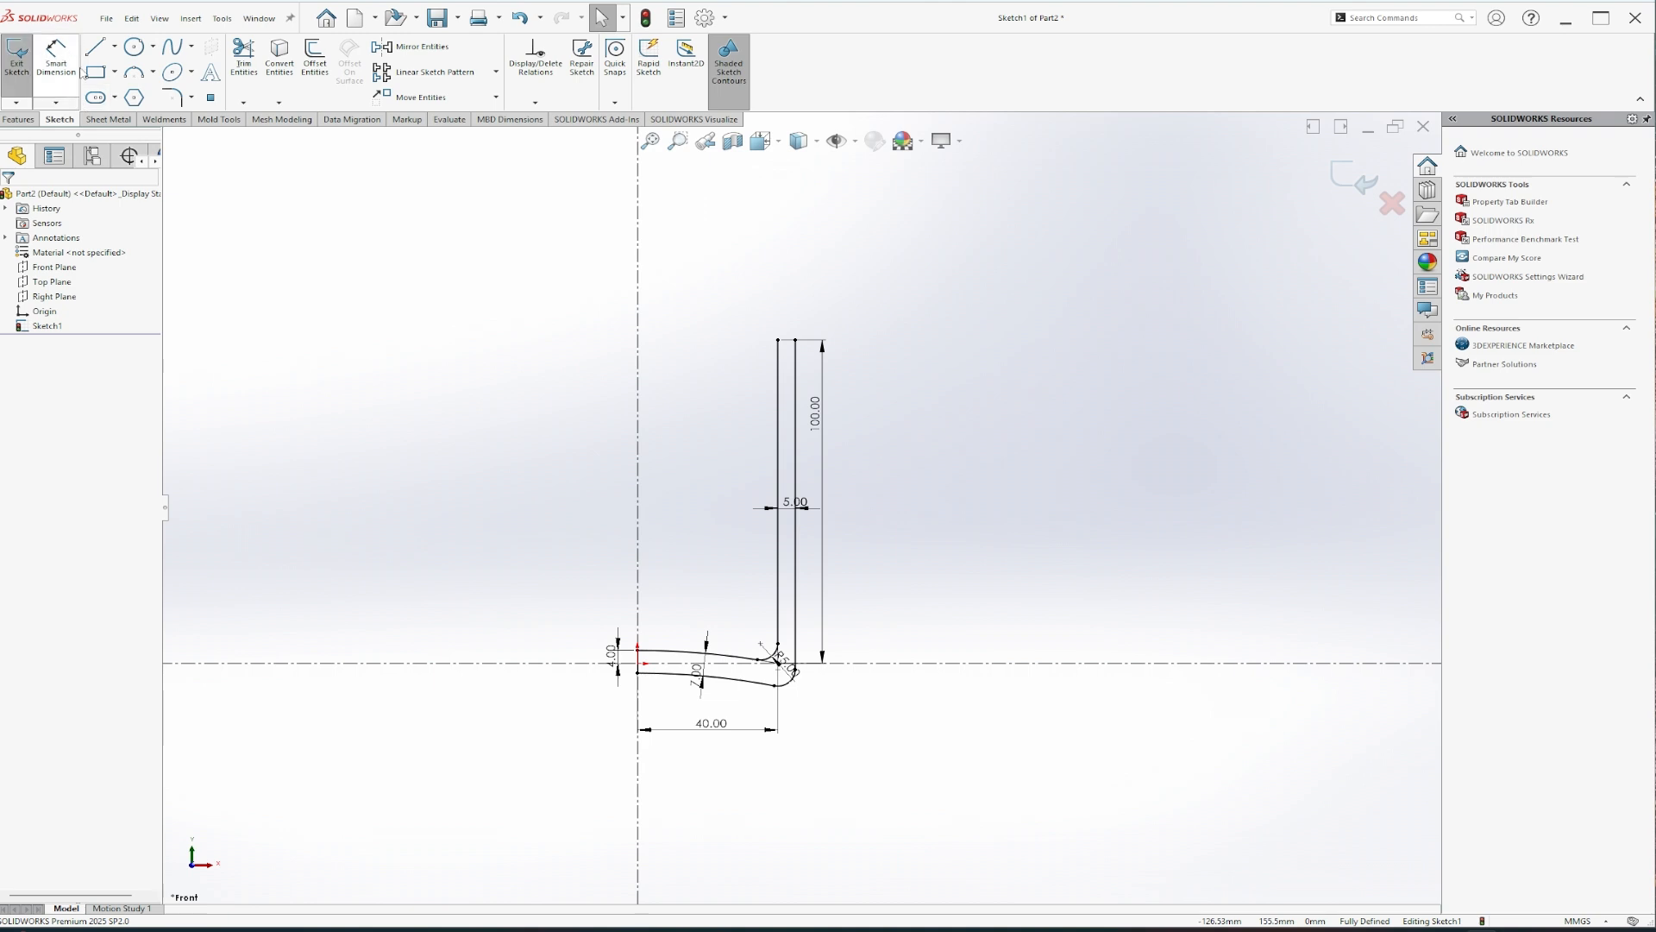
- Try deleting the lower base arc, then undo back to the profile before the corner fillets were added
scroll(721, 712, "down", 4)
left_click(727, 678)
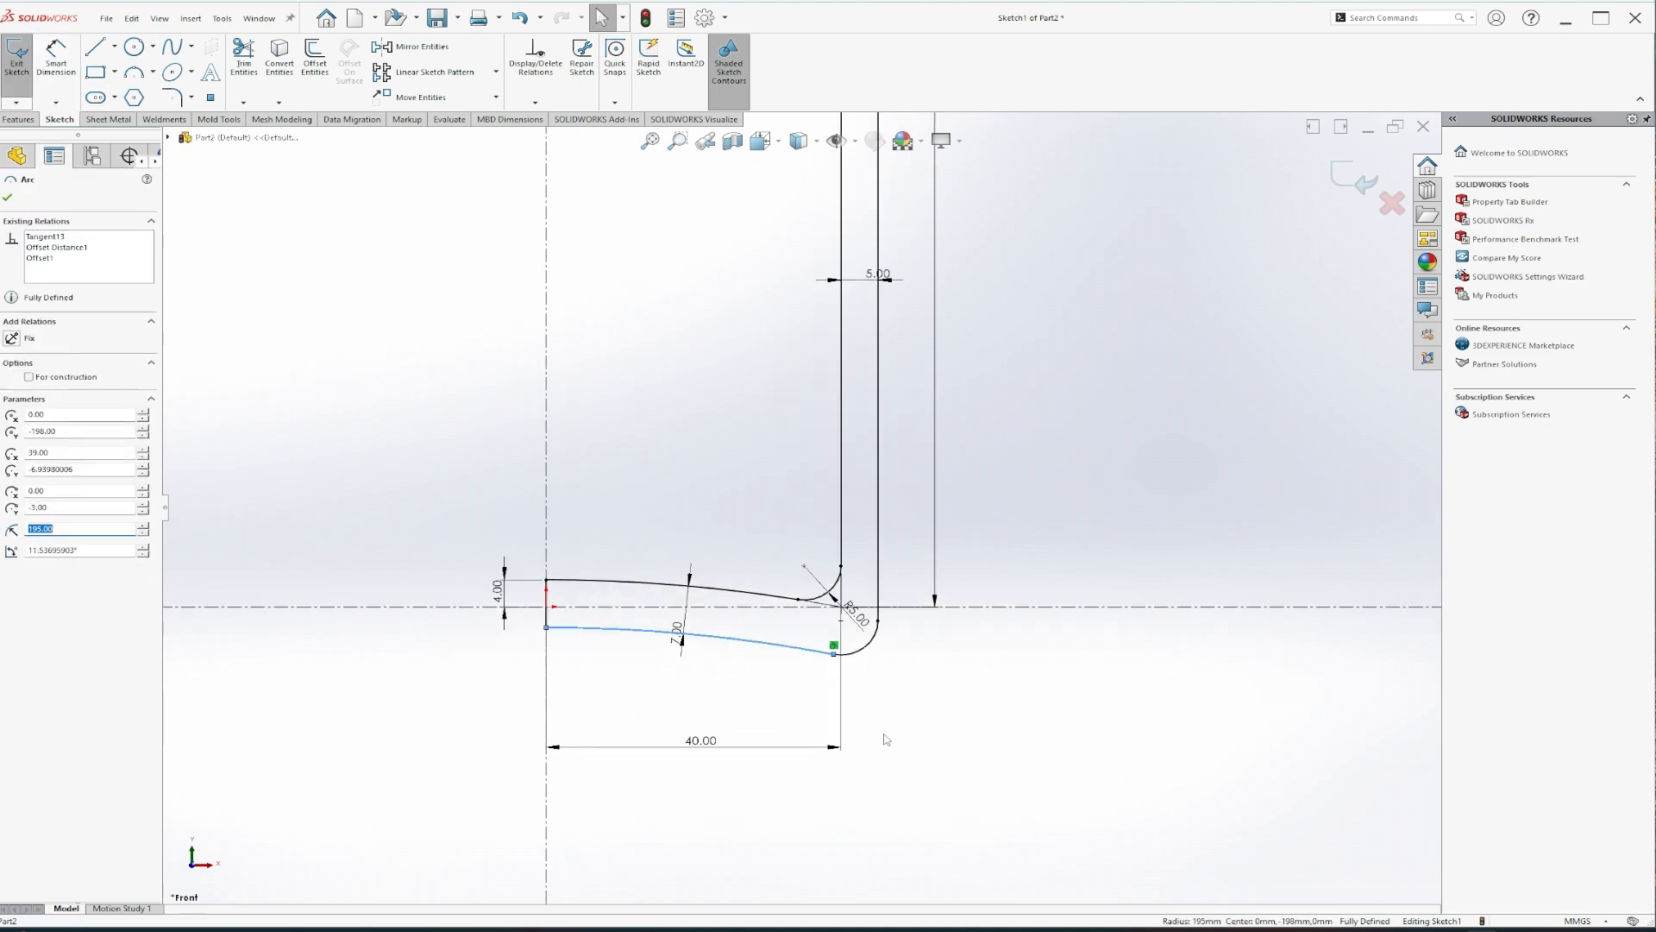
key("Delete")
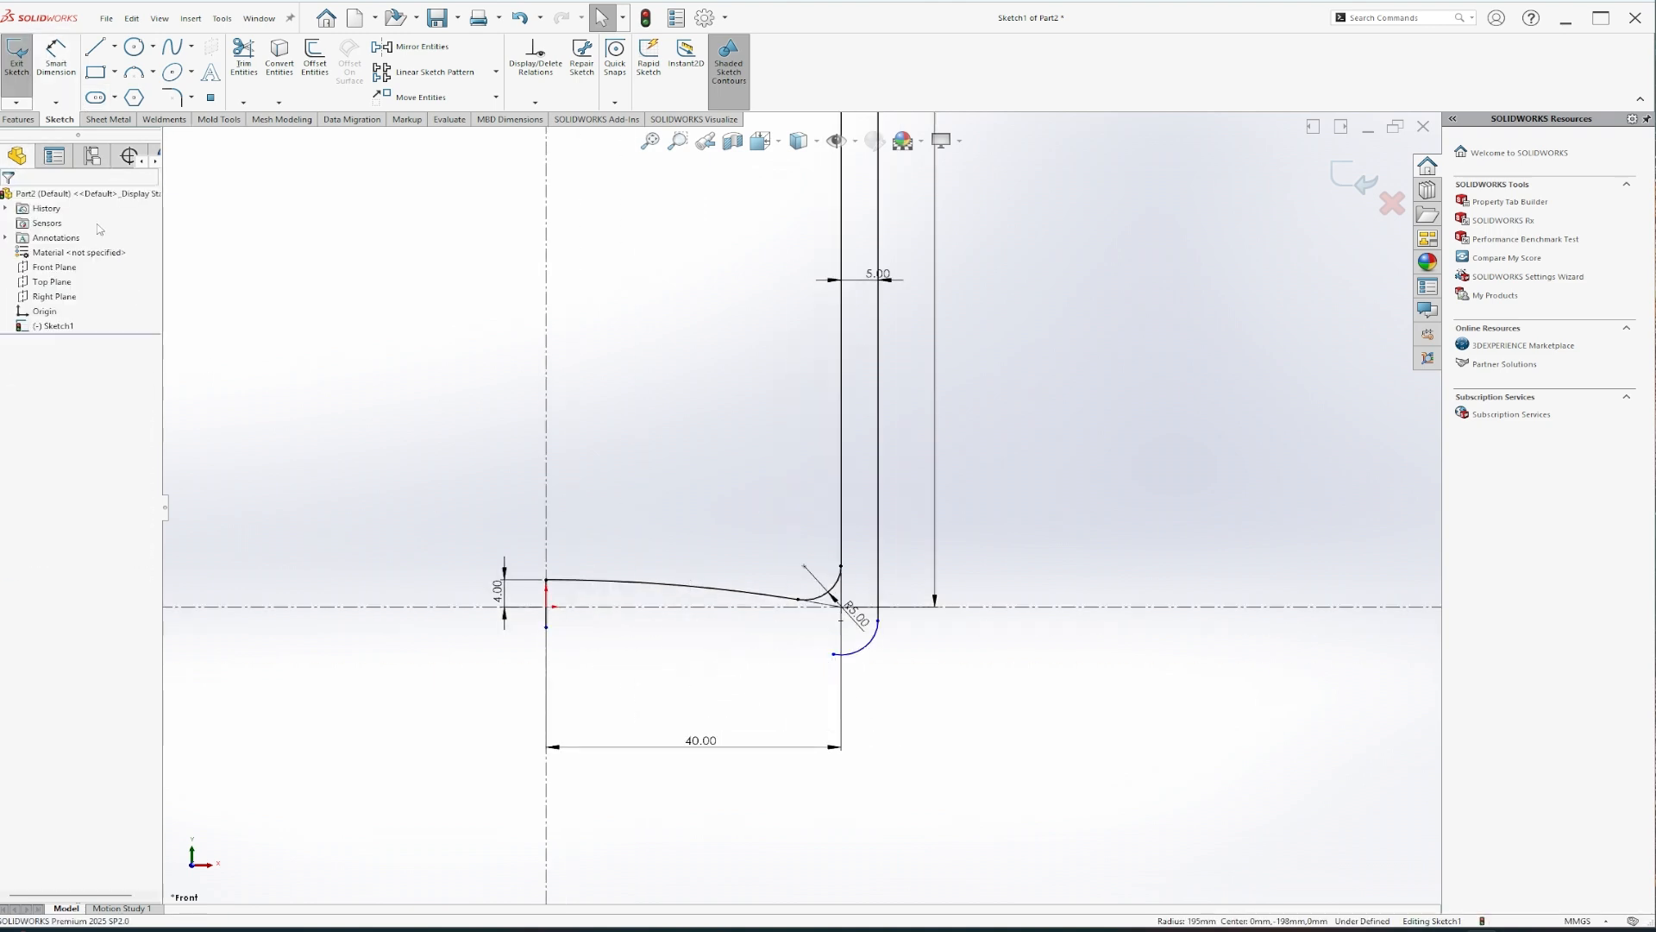
key("ctrl+z")
key("ctrl+z")
key("ctrl+z")
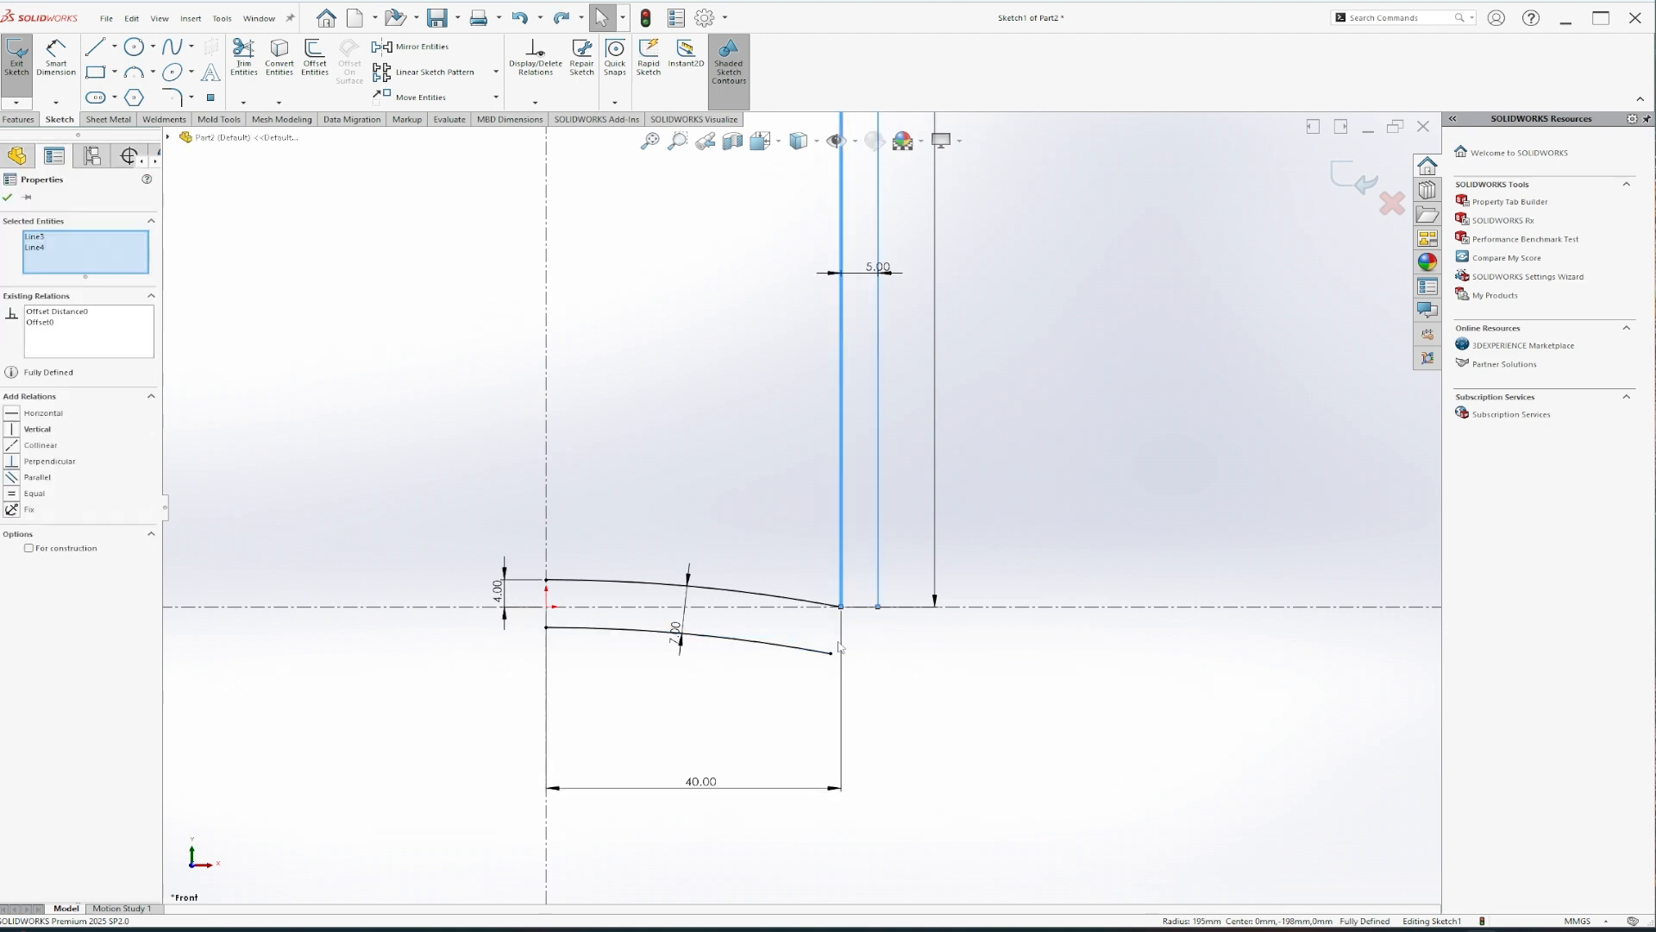
- Shorten the lower base arc by pulling its outer endpoint inward to about X 35.8 mm, Y -6.3 mm
left_click(913, 670)
scroll(913, 670, "down", 3)
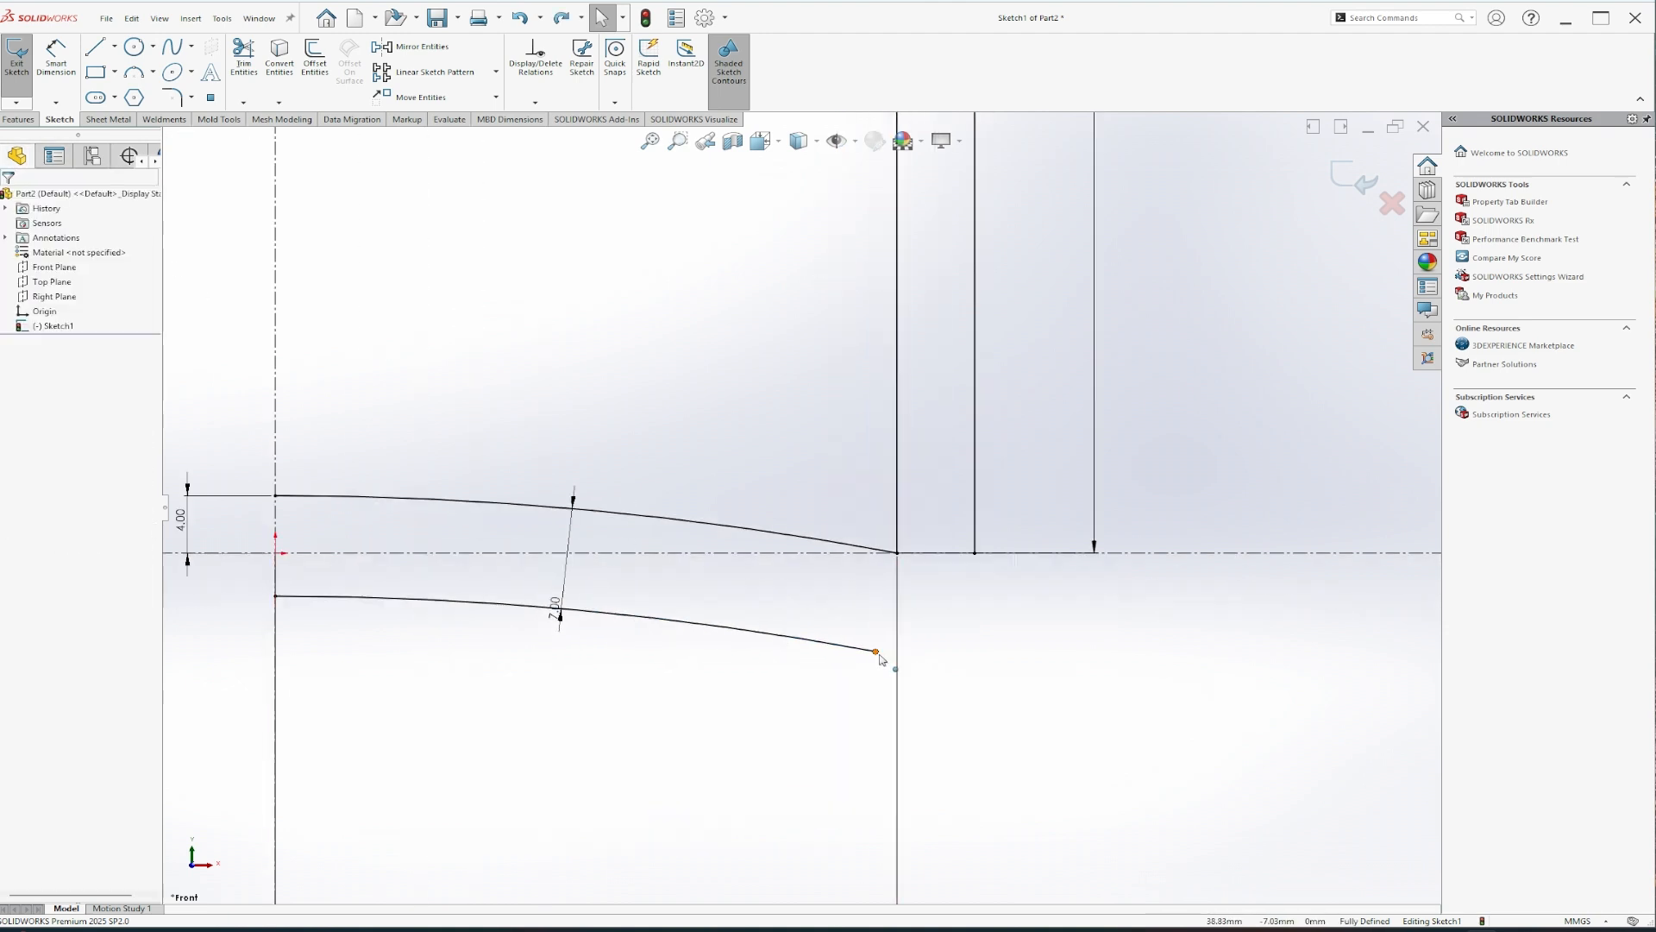
left_click(876, 652)
left_click_drag(875, 652, 832, 644)
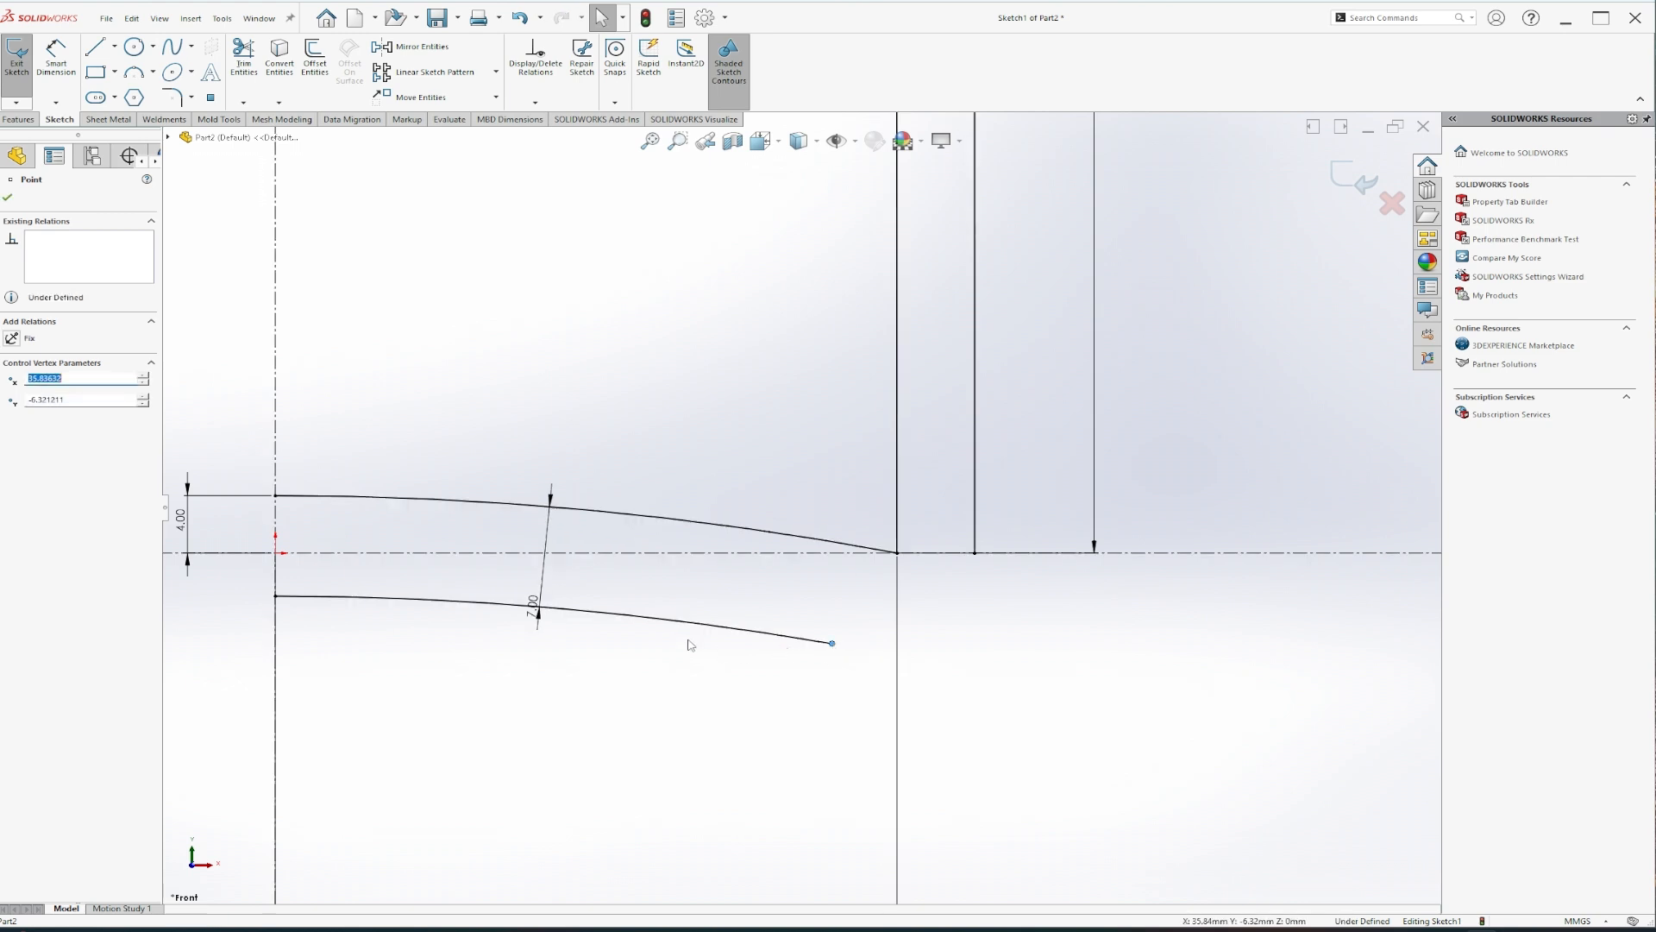
left_click(720, 653)
- Draw a horizontal line about 9 mm long from the lower arc's outer end to directly below the outer wall line
left_click(95, 48)
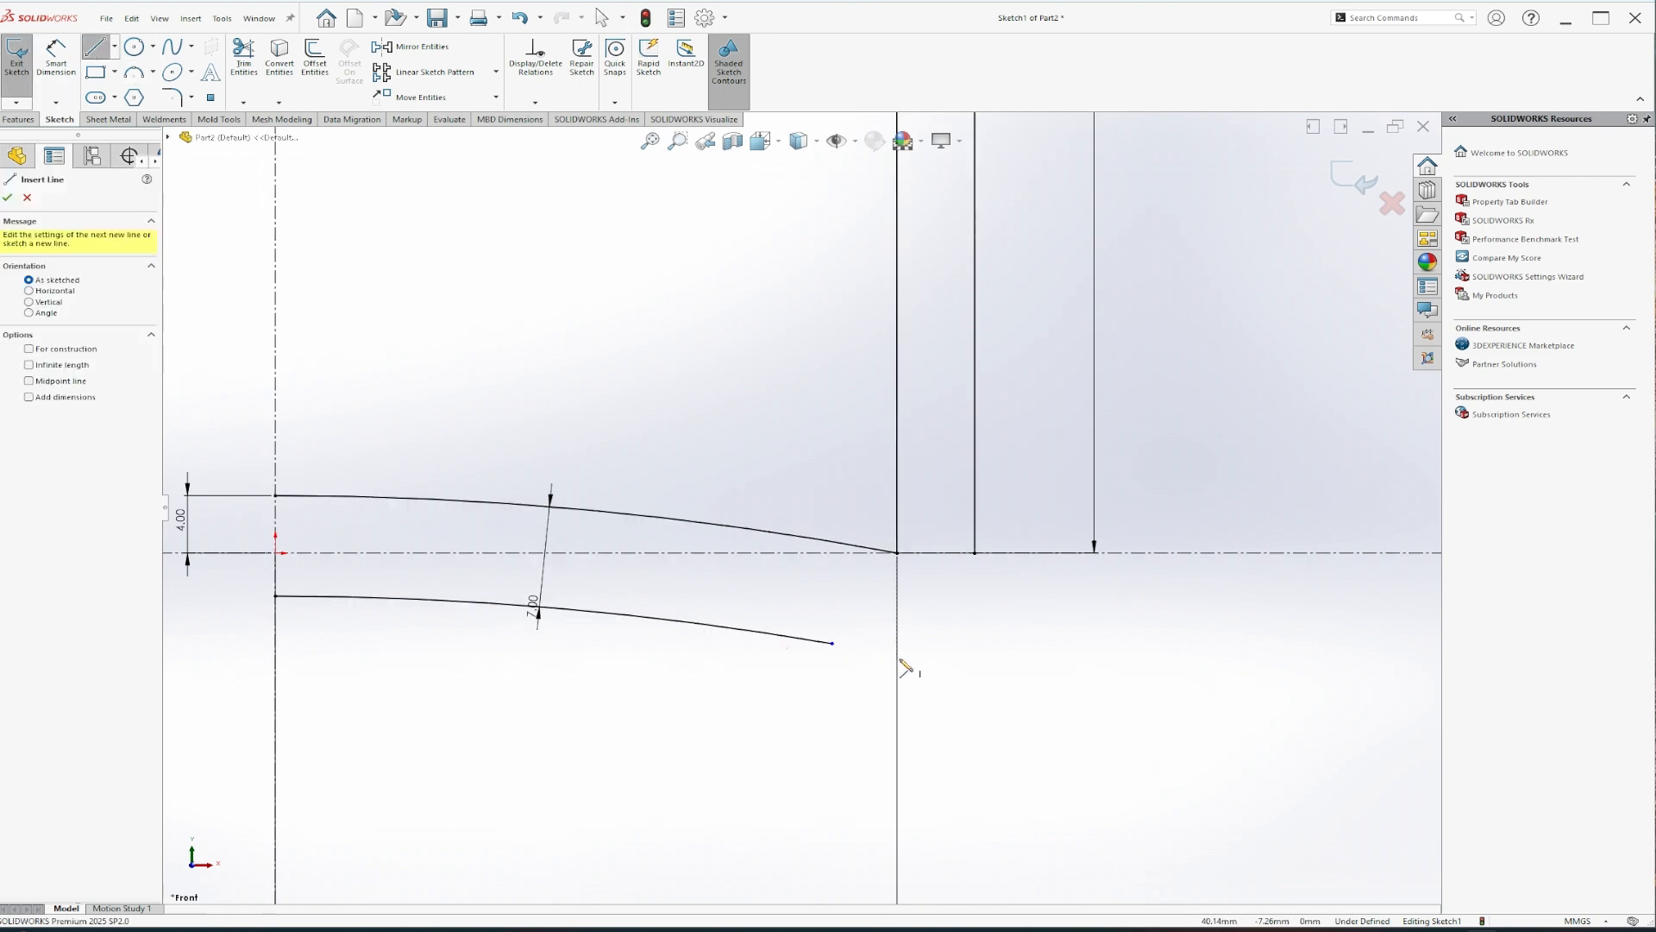
left_click(833, 643)
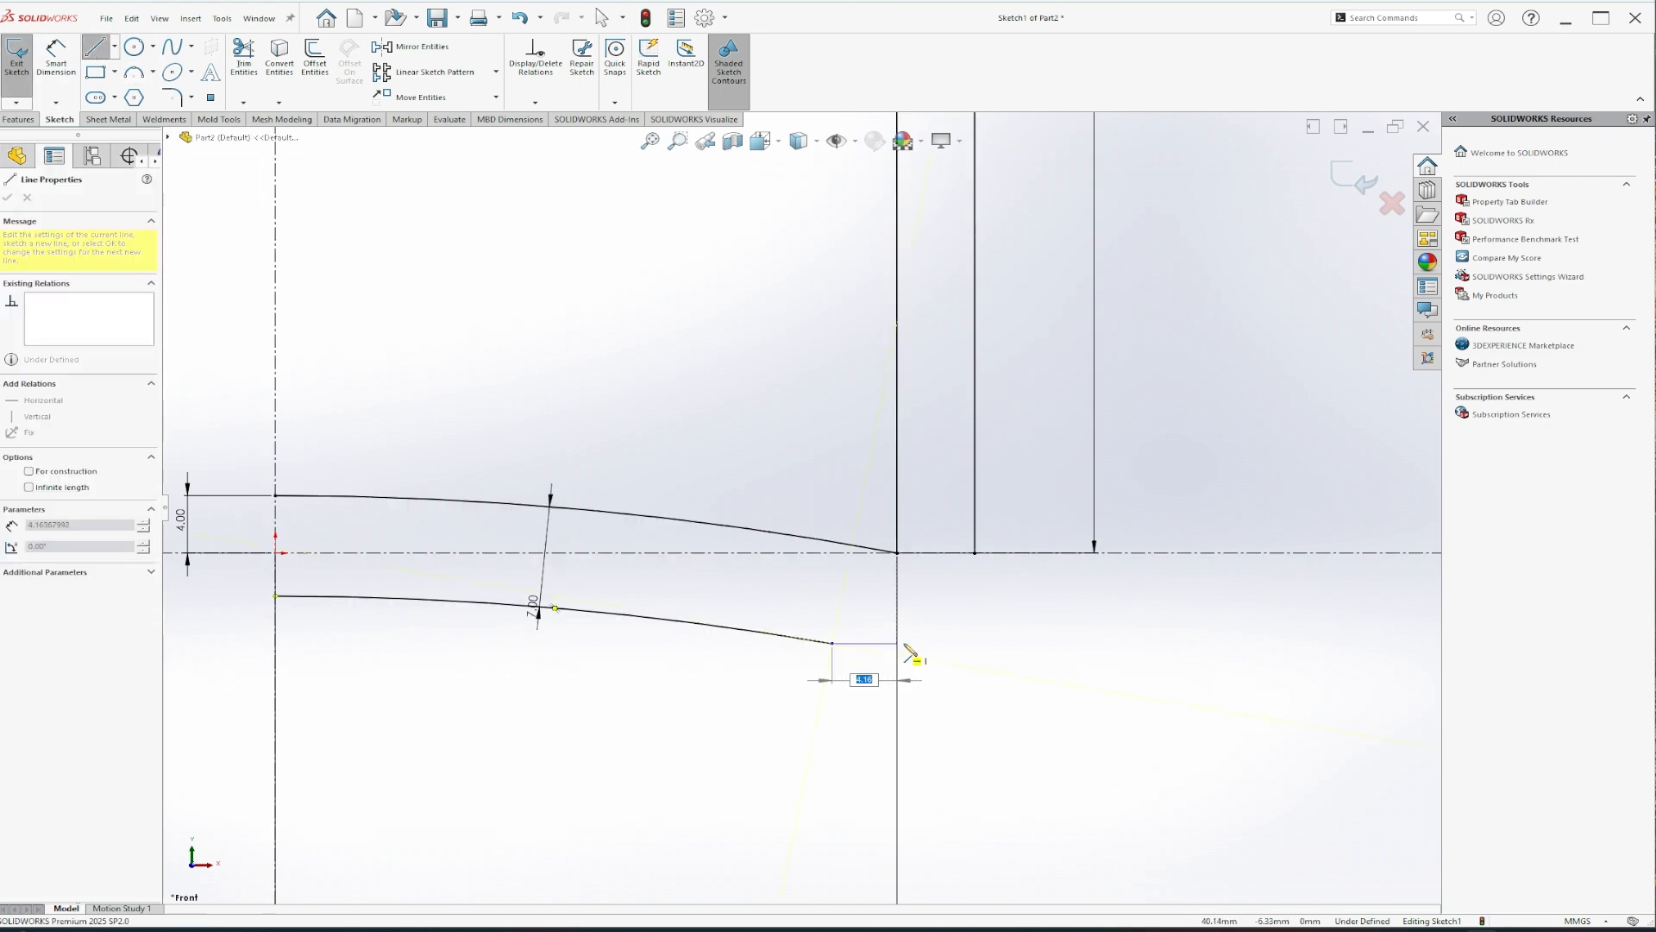
left_click(984, 653)
key("Escape")
- Extend the outer wall line down to meet the end of the horizontal foot line
left_click(979, 556)
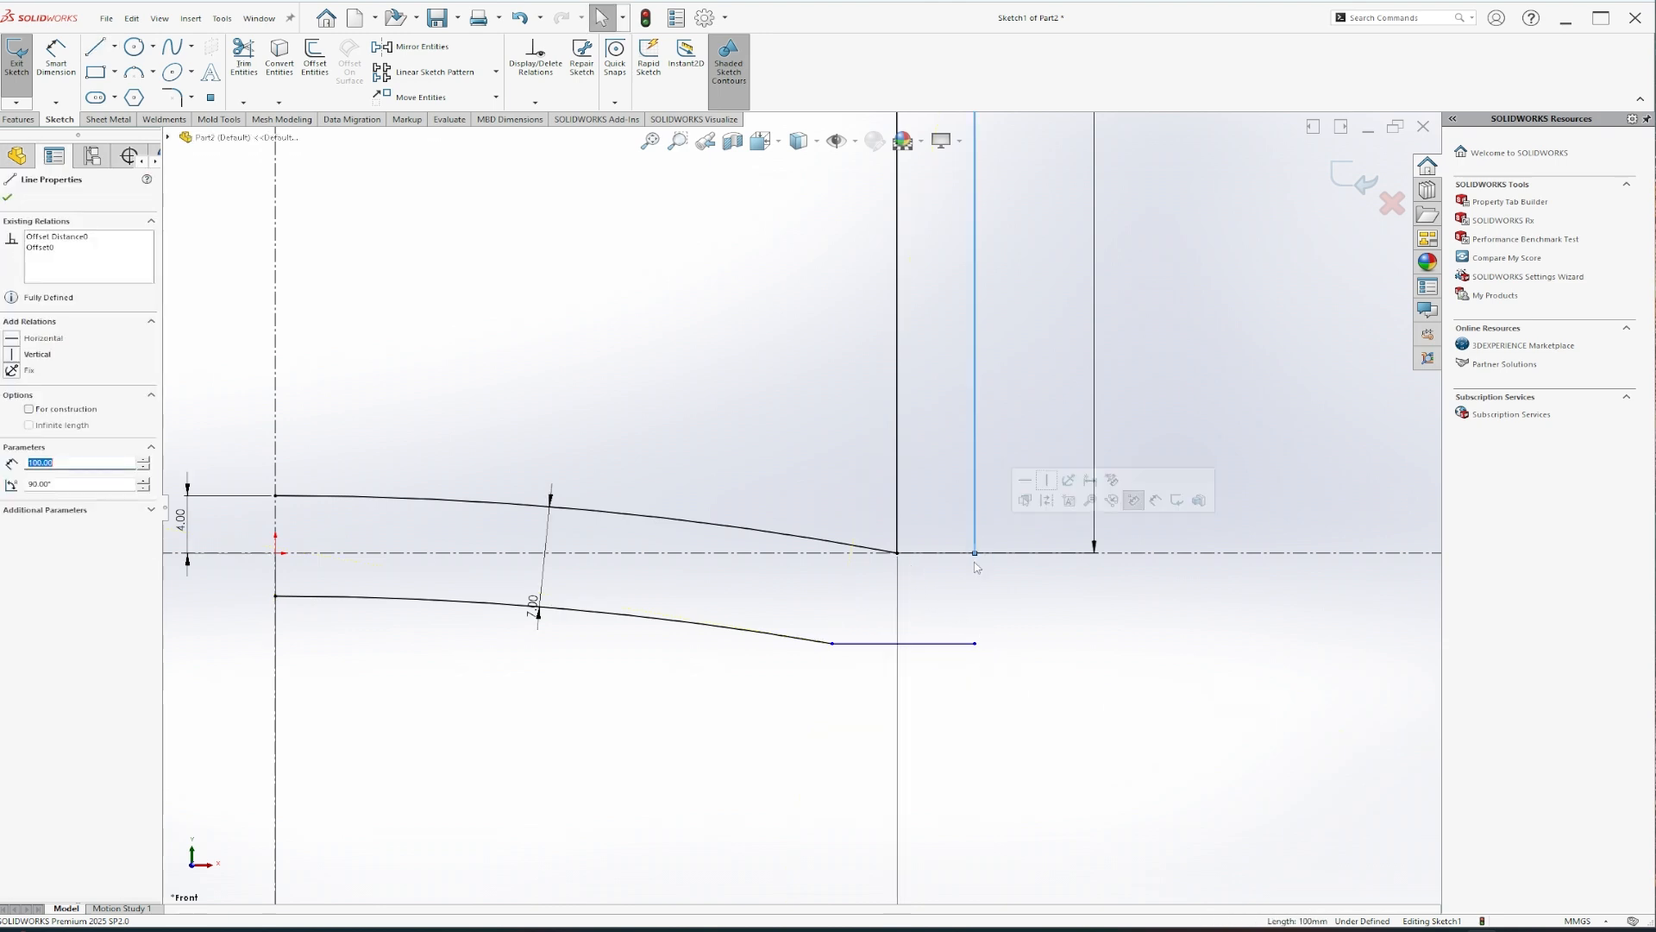
left_click_drag(975, 552, 973, 647)
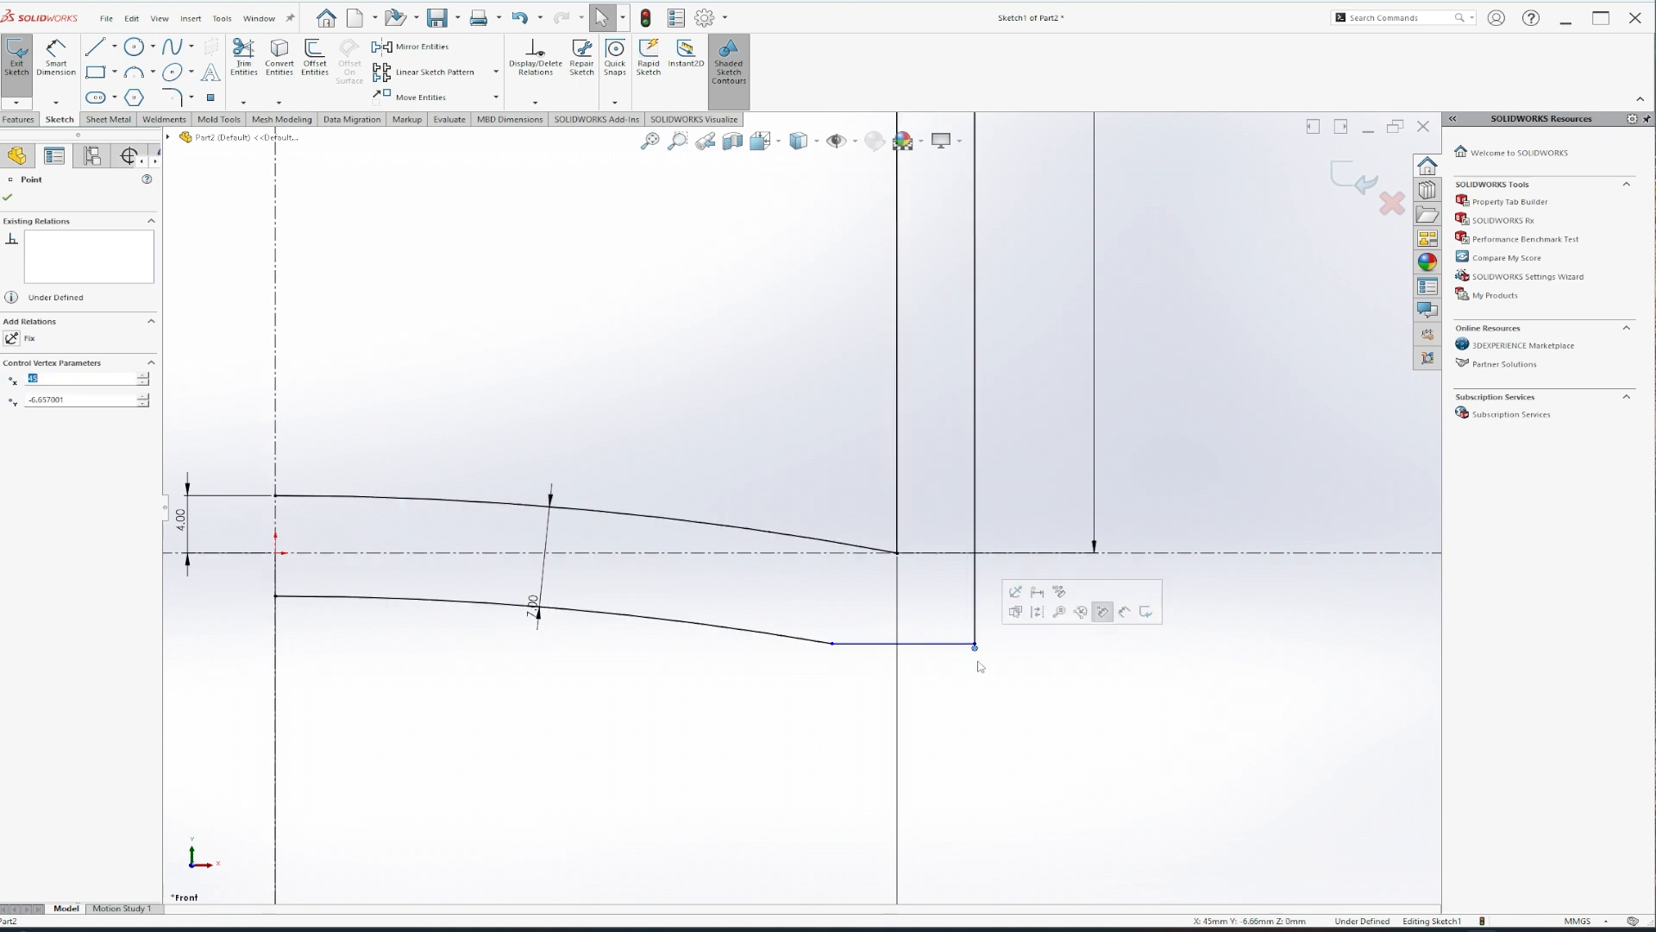
left_click(727, 548)
left_click(977, 646)
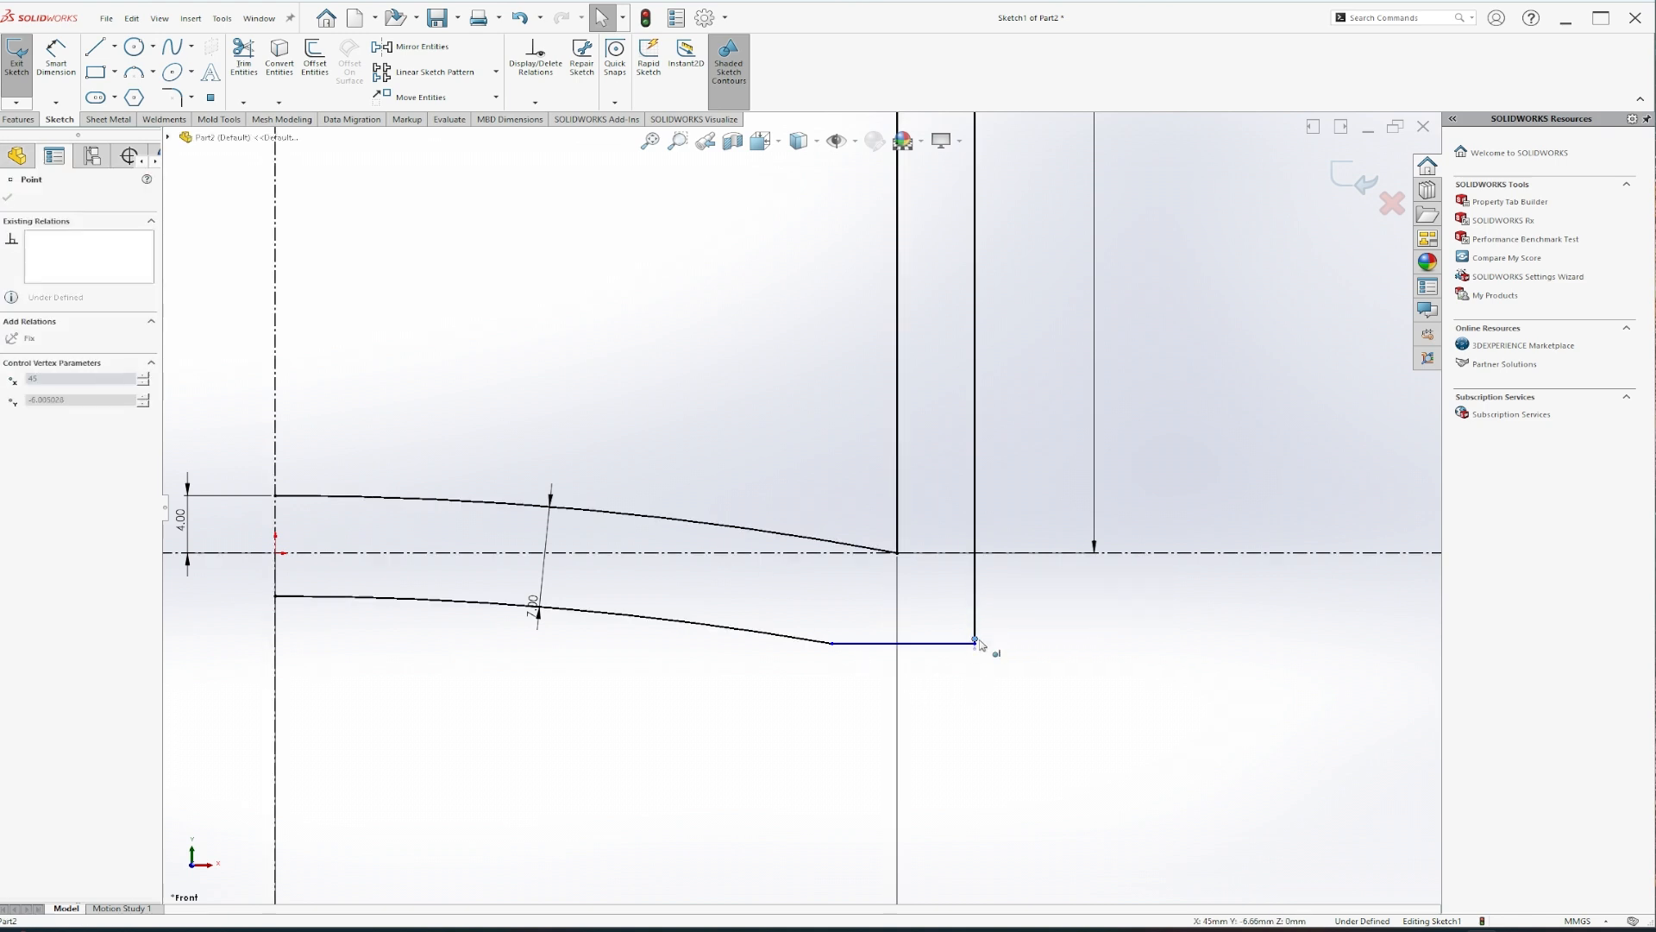
left_click_drag(979, 645, 972, 654)
- Dimension the horizontal foot line beneath the wall to 10 mm
scroll(962, 634, "up", 2)
scroll(962, 634, "down", 3)
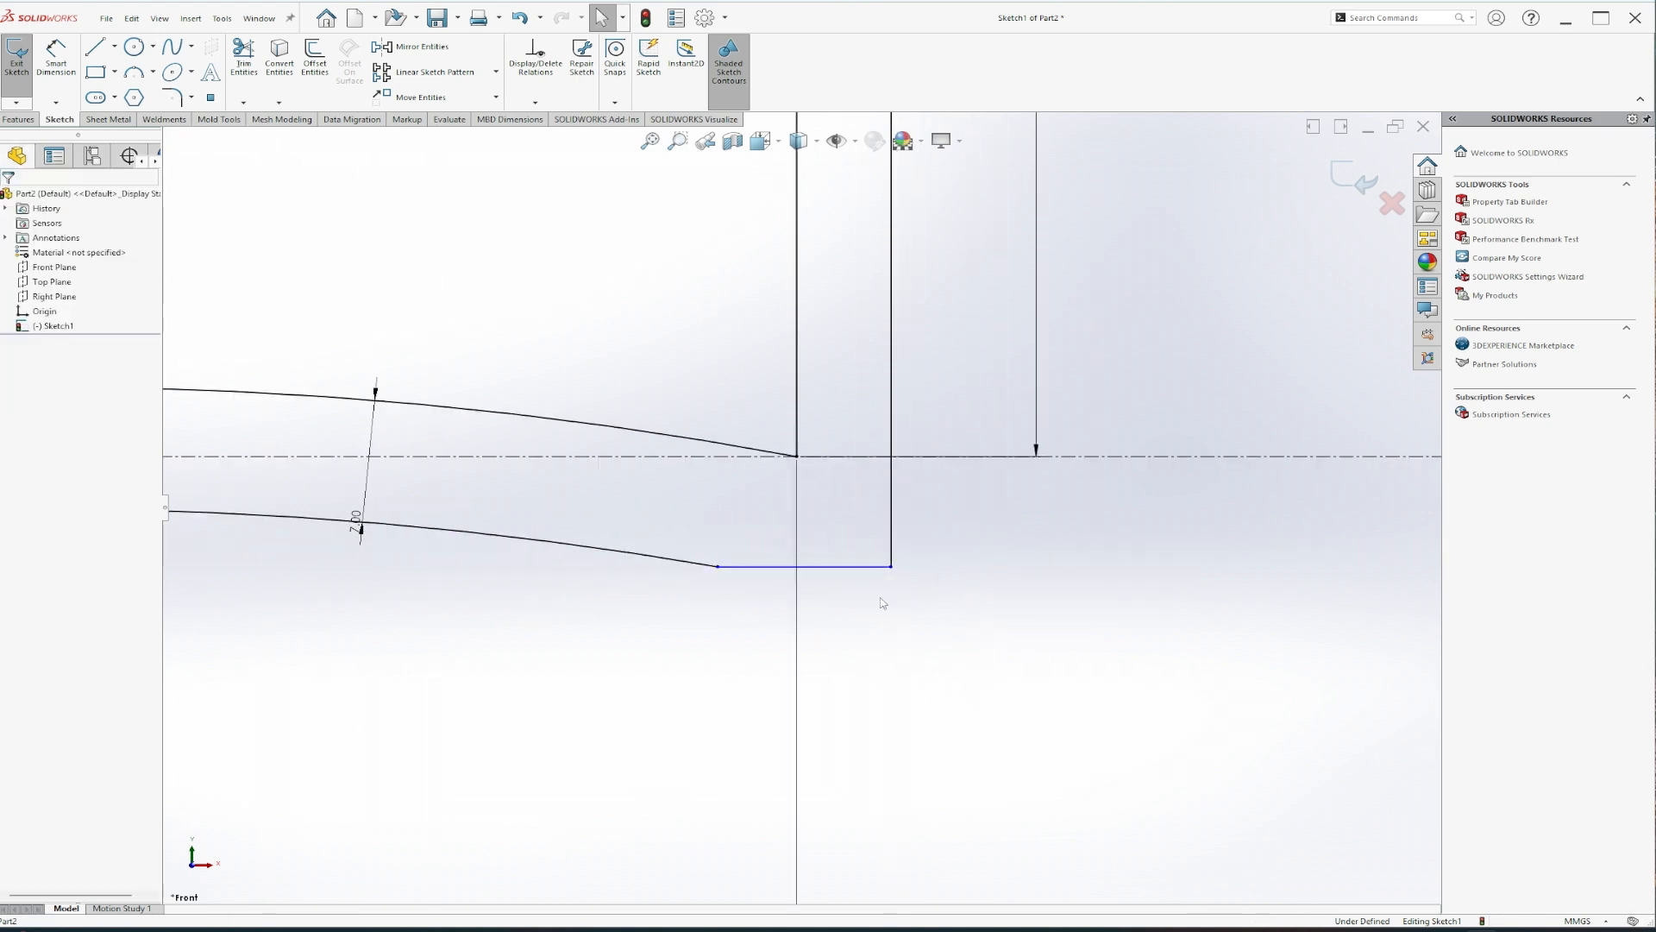
left_click(56, 56)
left_click(818, 567)
left_click(818, 597)
type("10")
key("Return")
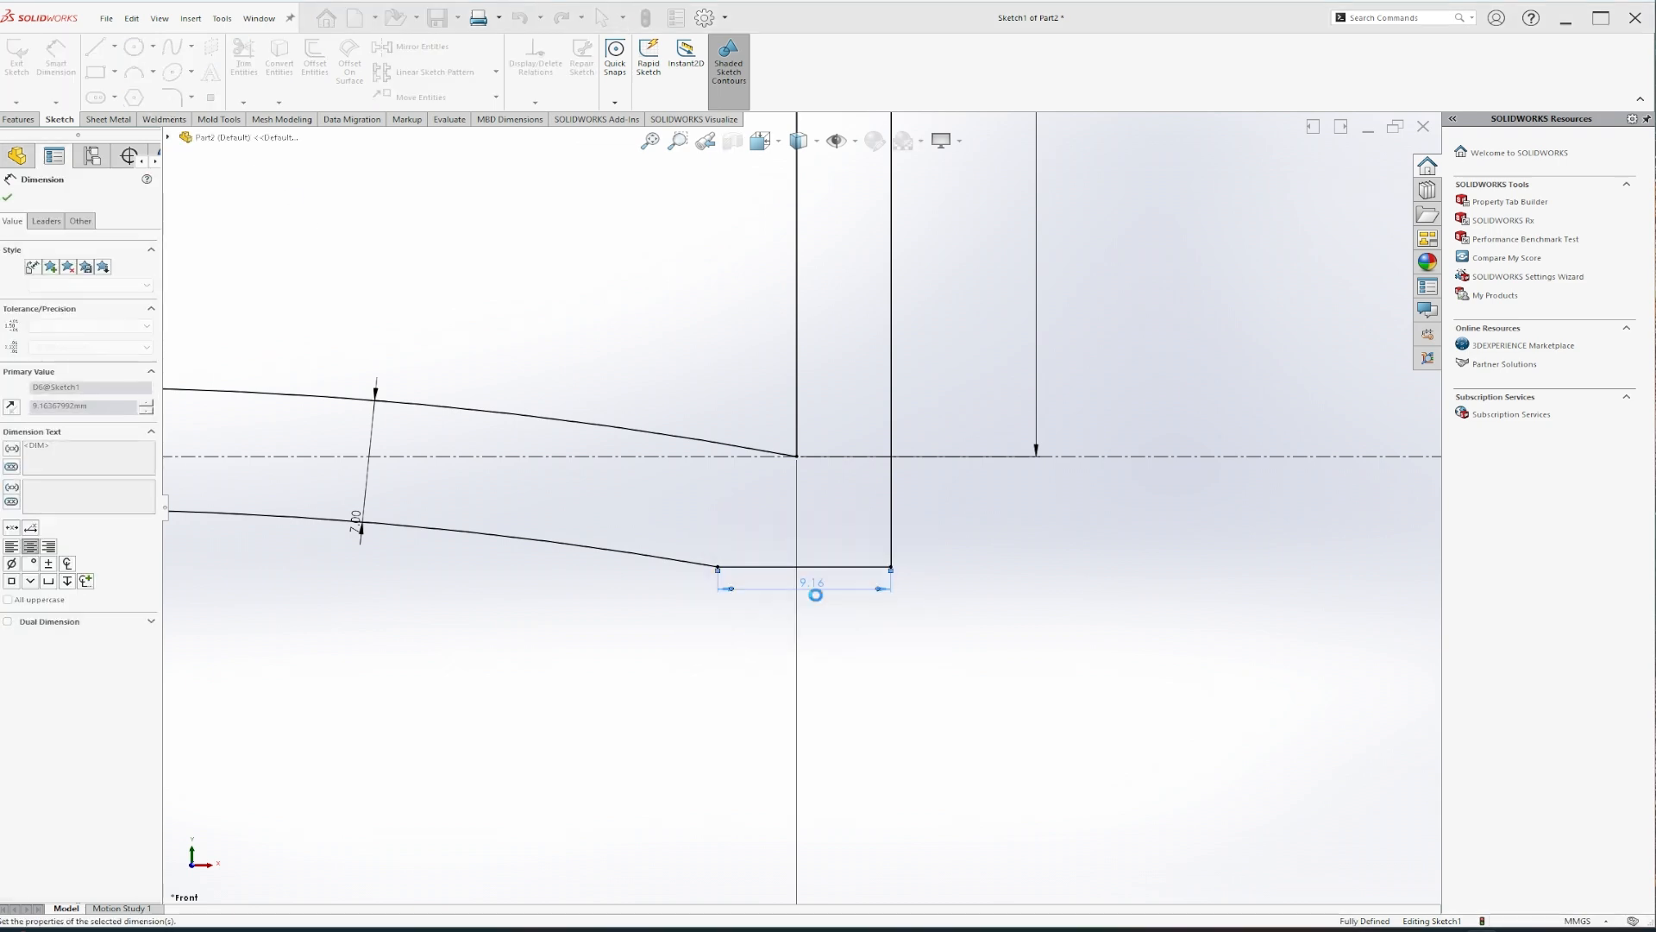
key("Escape")
key("Escape")
scroll(799, 509, "up", 3)
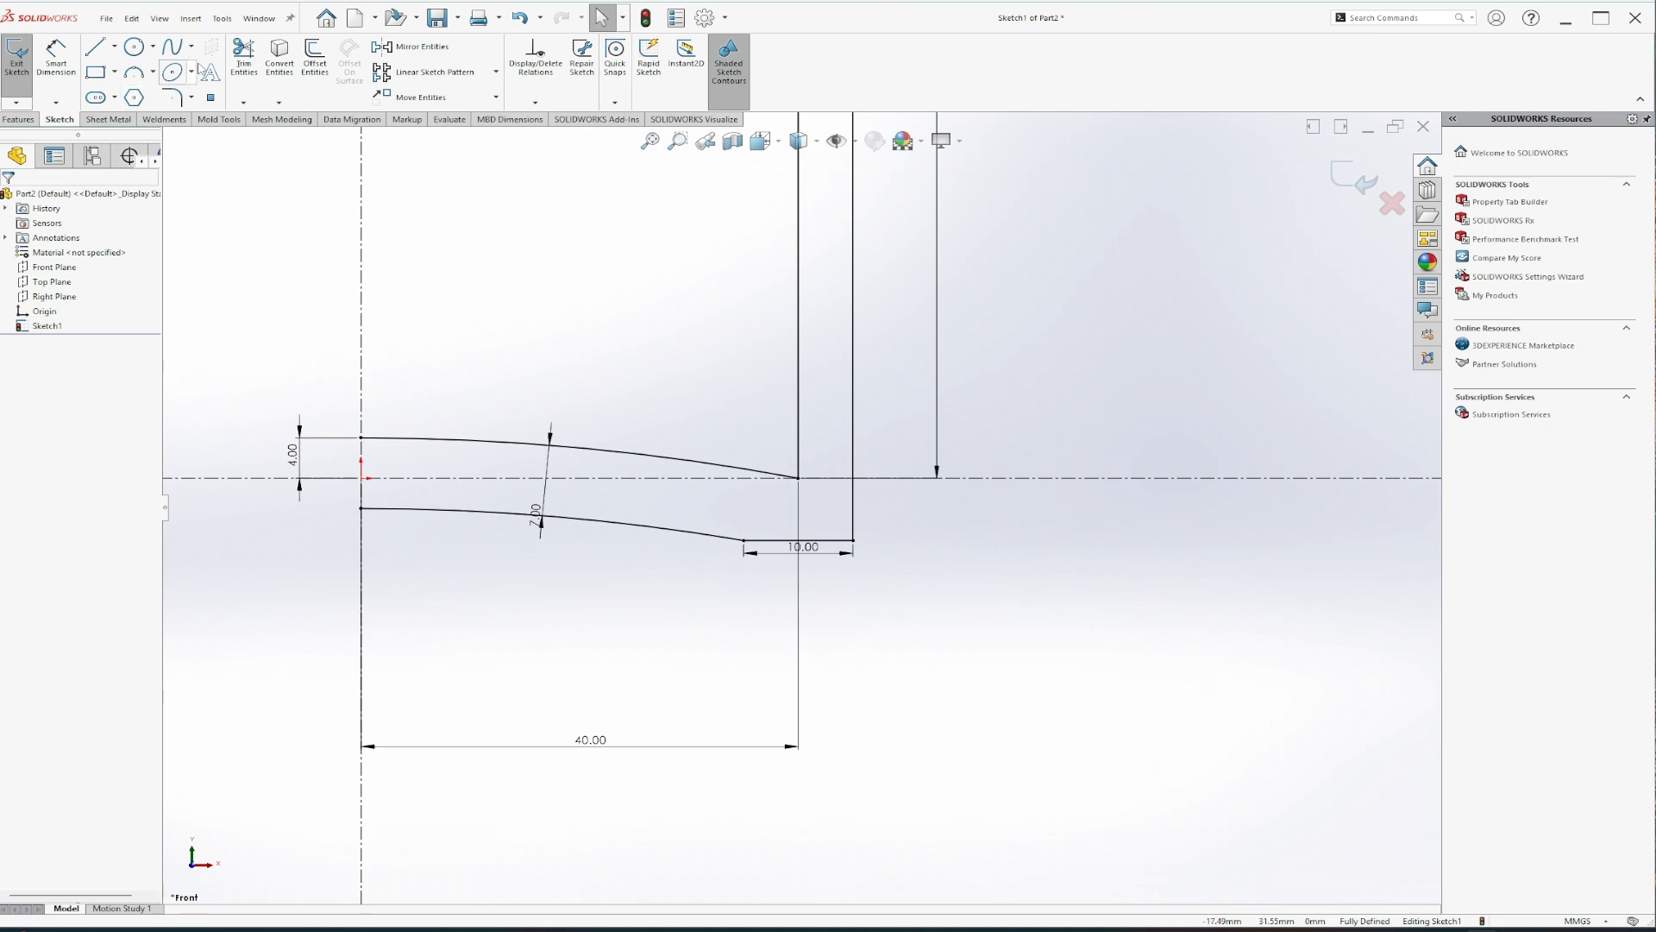
- Add 5 mm sketch fillets at the outer wall's corner with the foot line and at the inner wall's corner with the upper arc
left_click(173, 97)
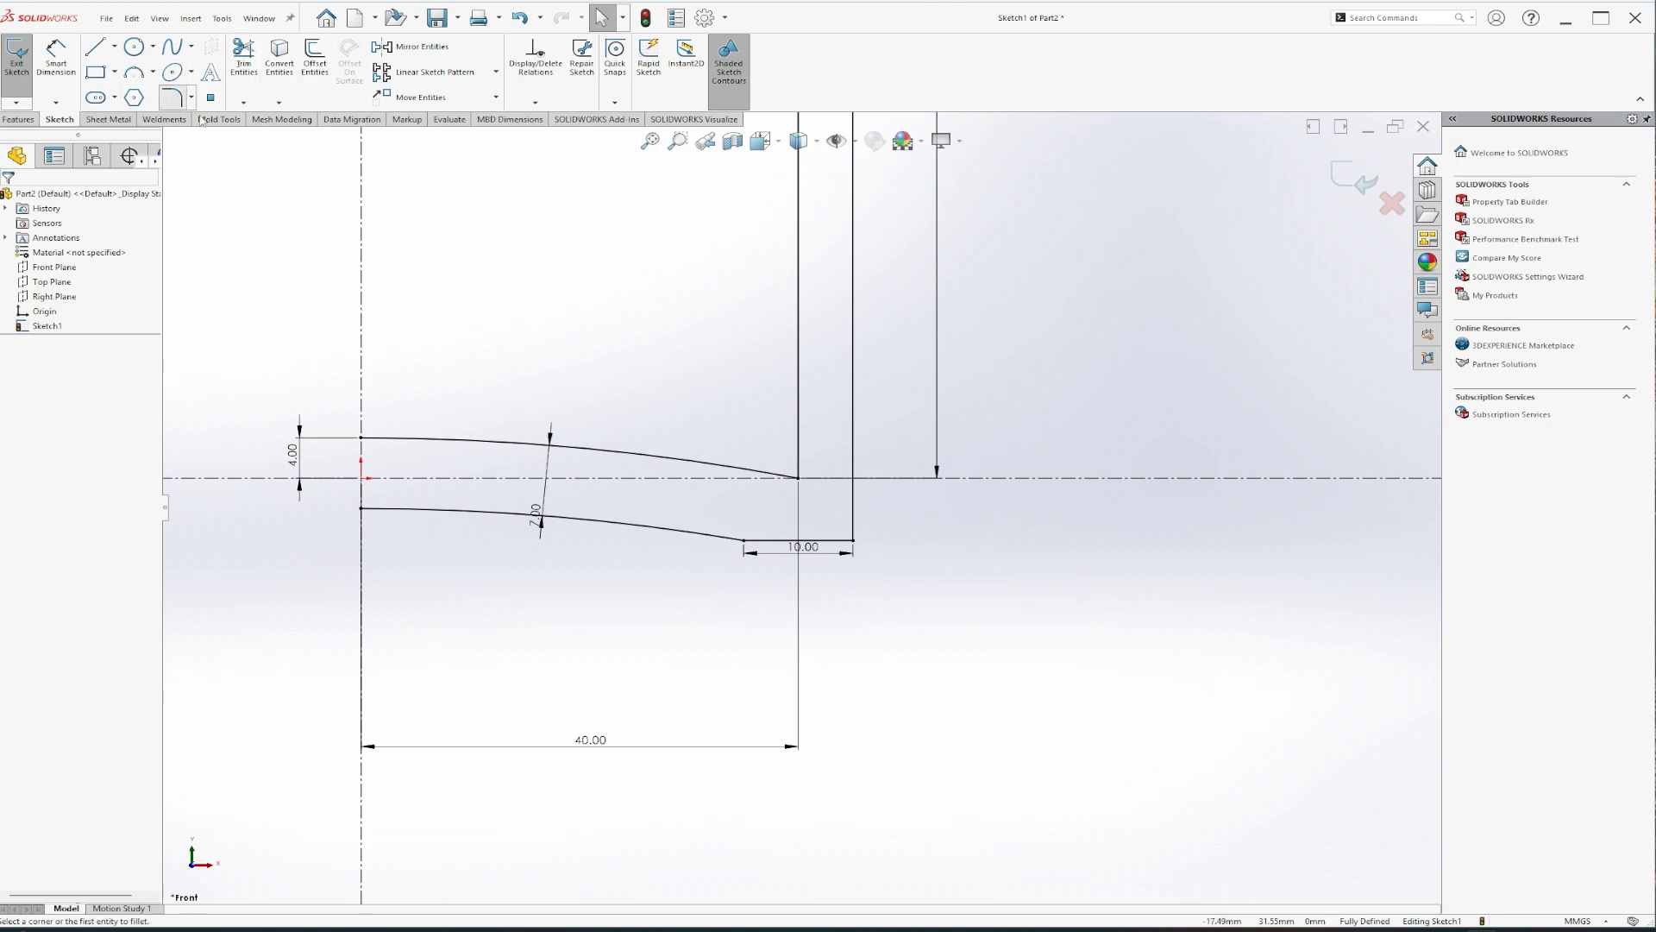
left_click(833, 541)
left_click(853, 529)
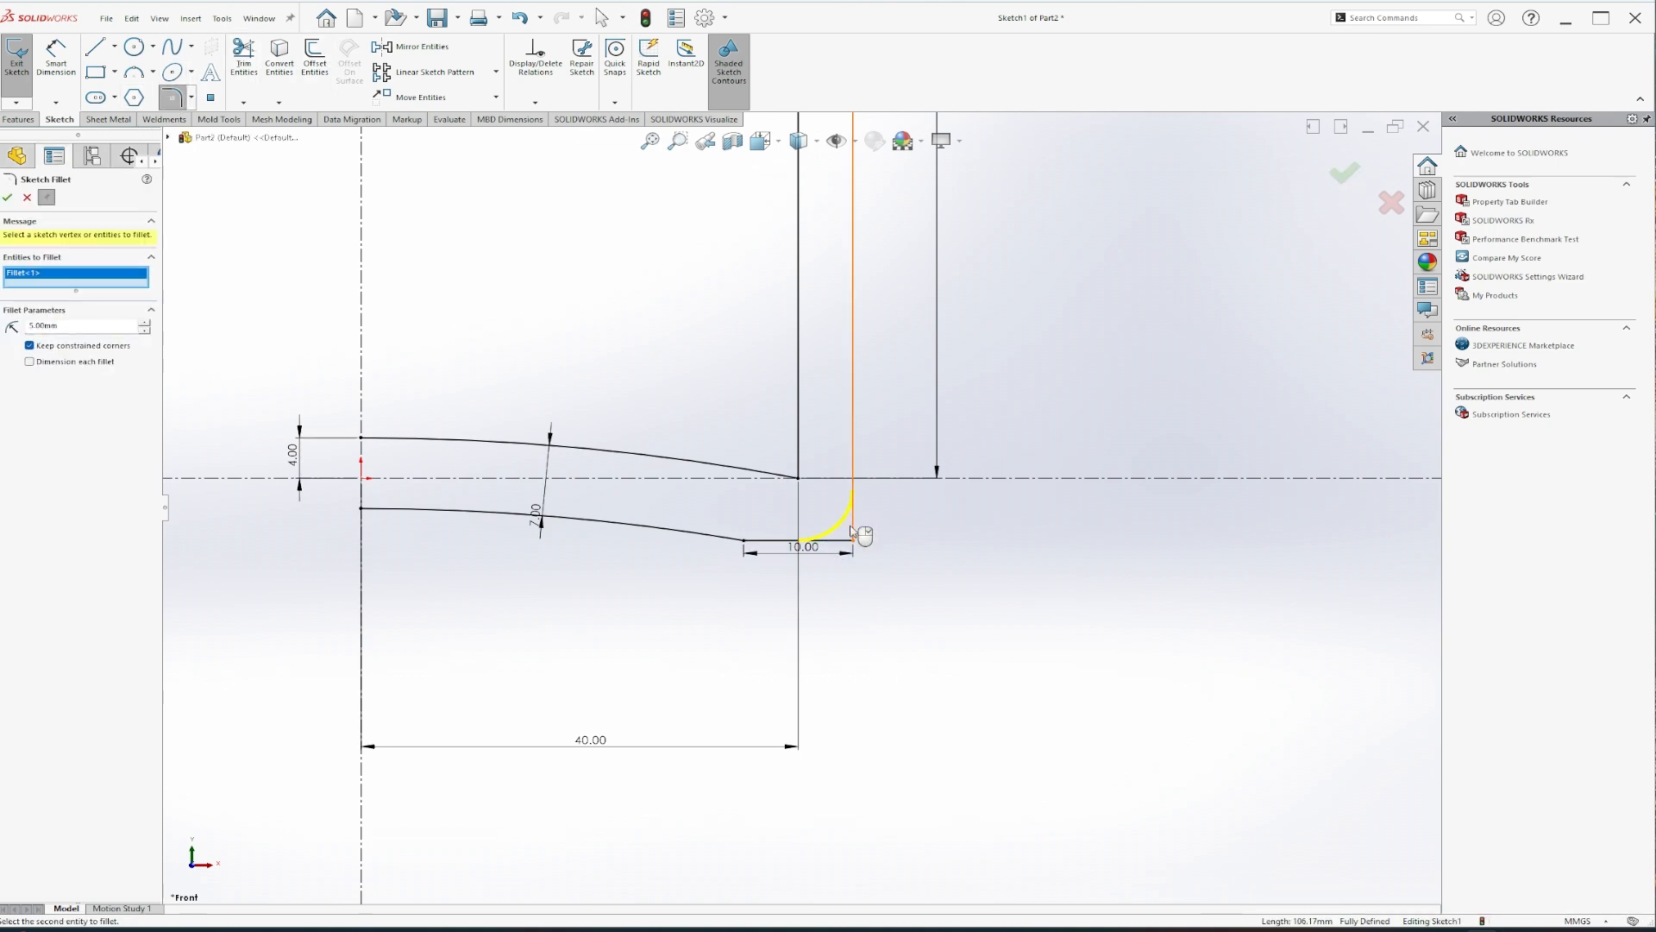
left_click(8, 198)
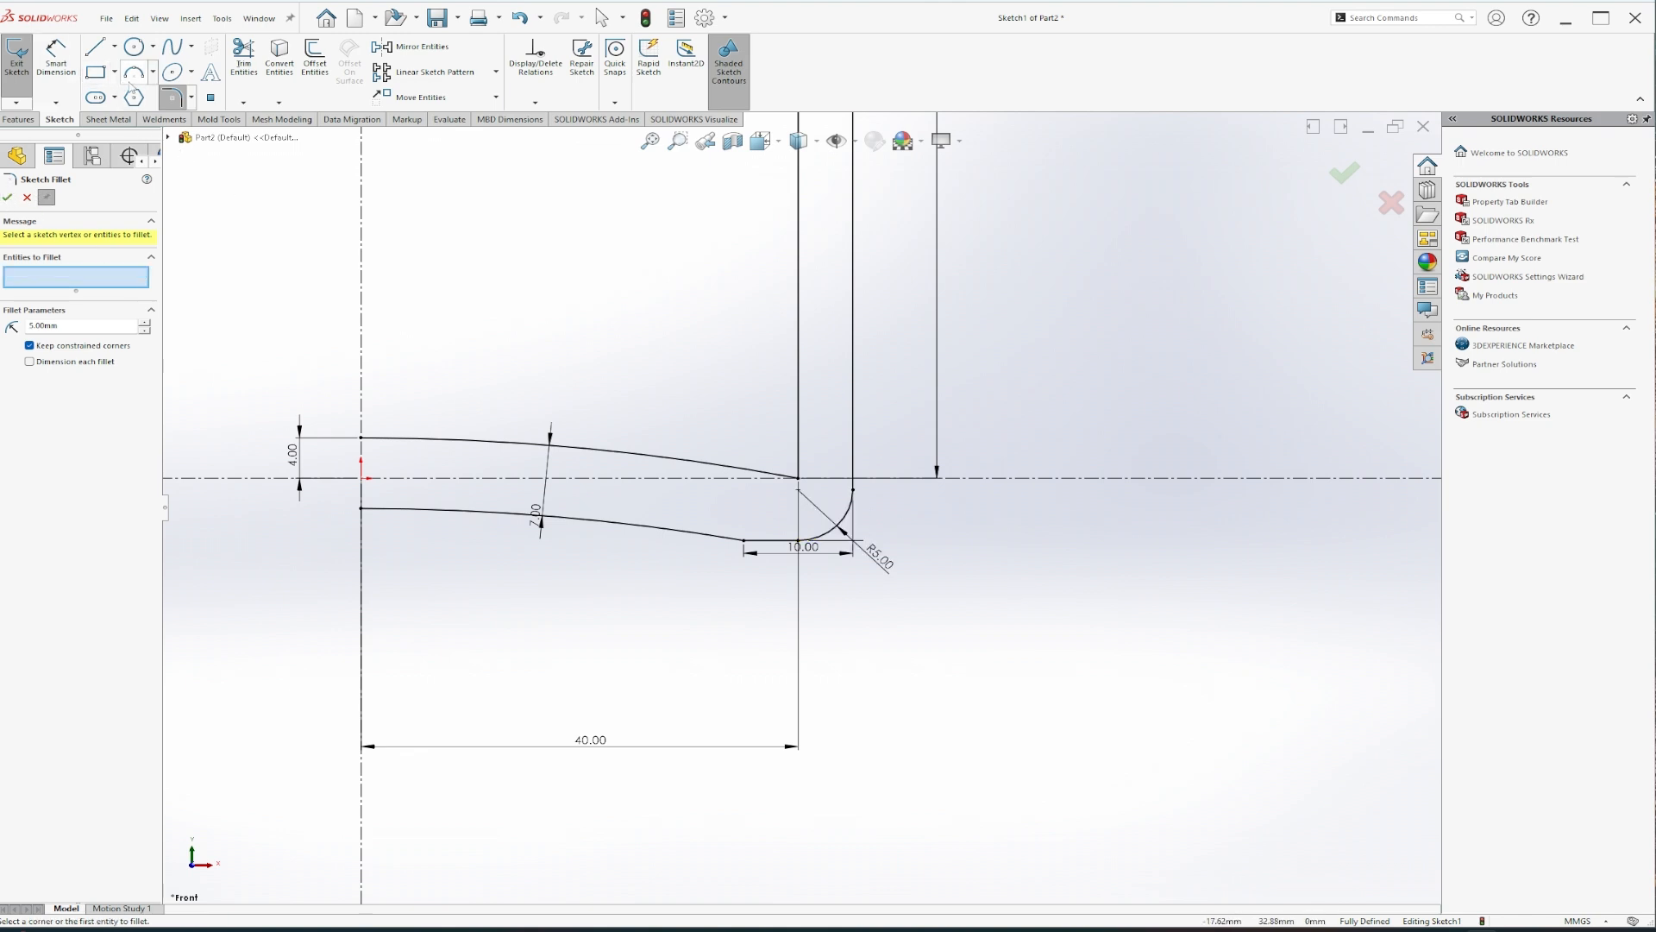
left_click(772, 473)
left_click(798, 466)
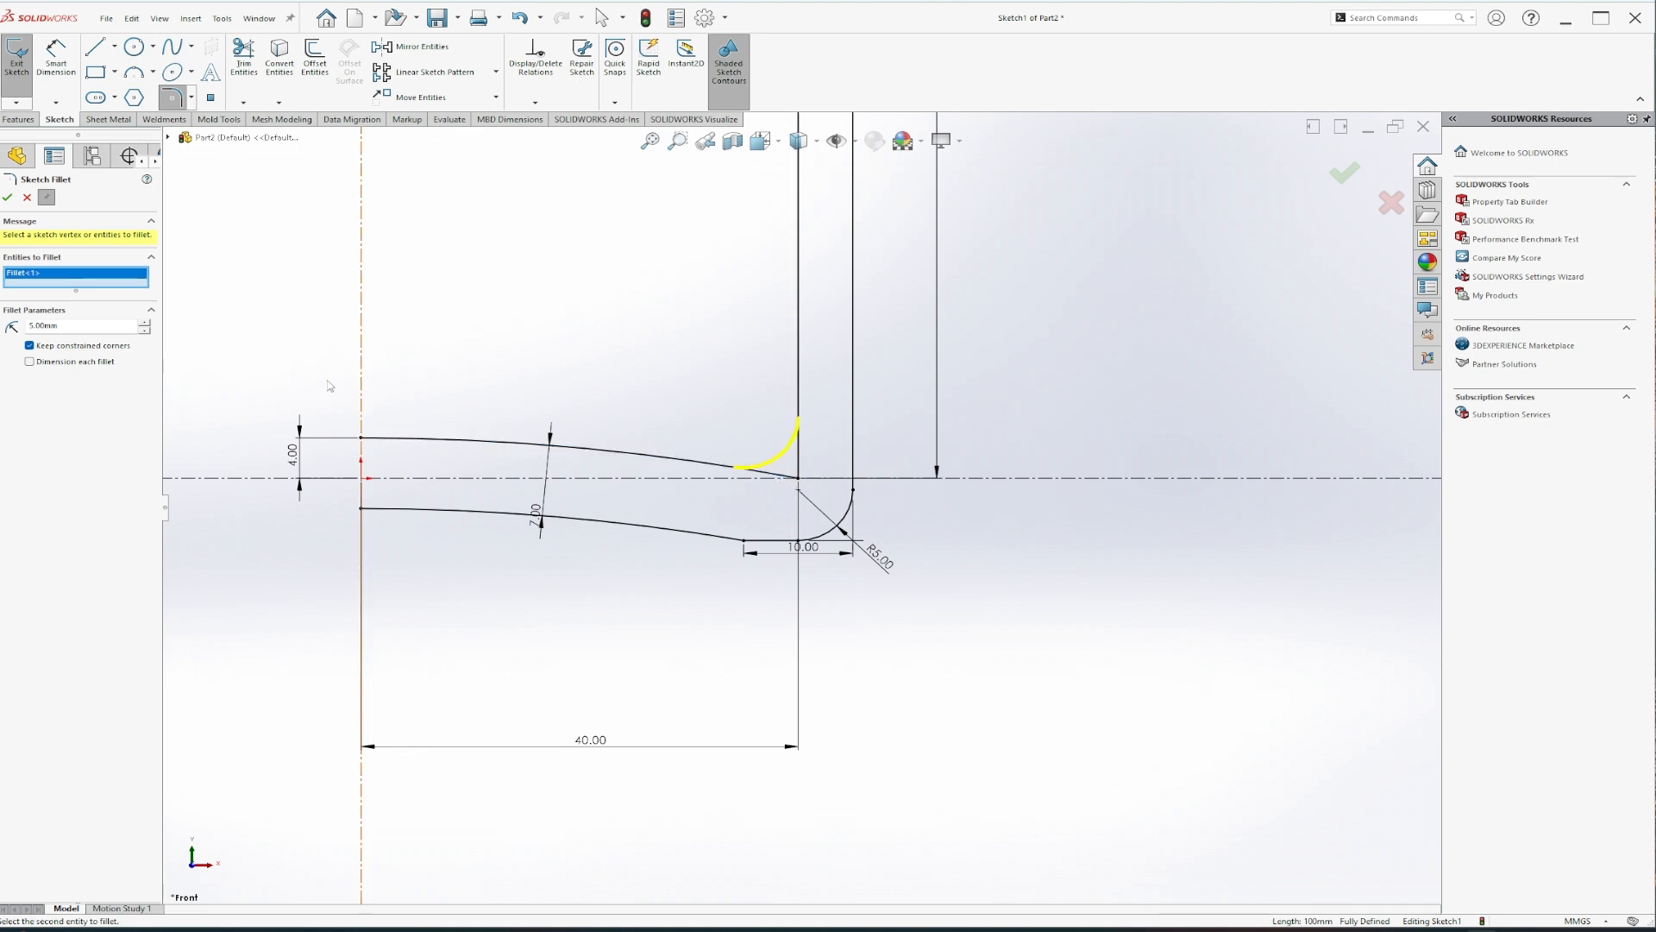
left_click(8, 198)
key("Escape")
scroll(797, 509, "up", 4)
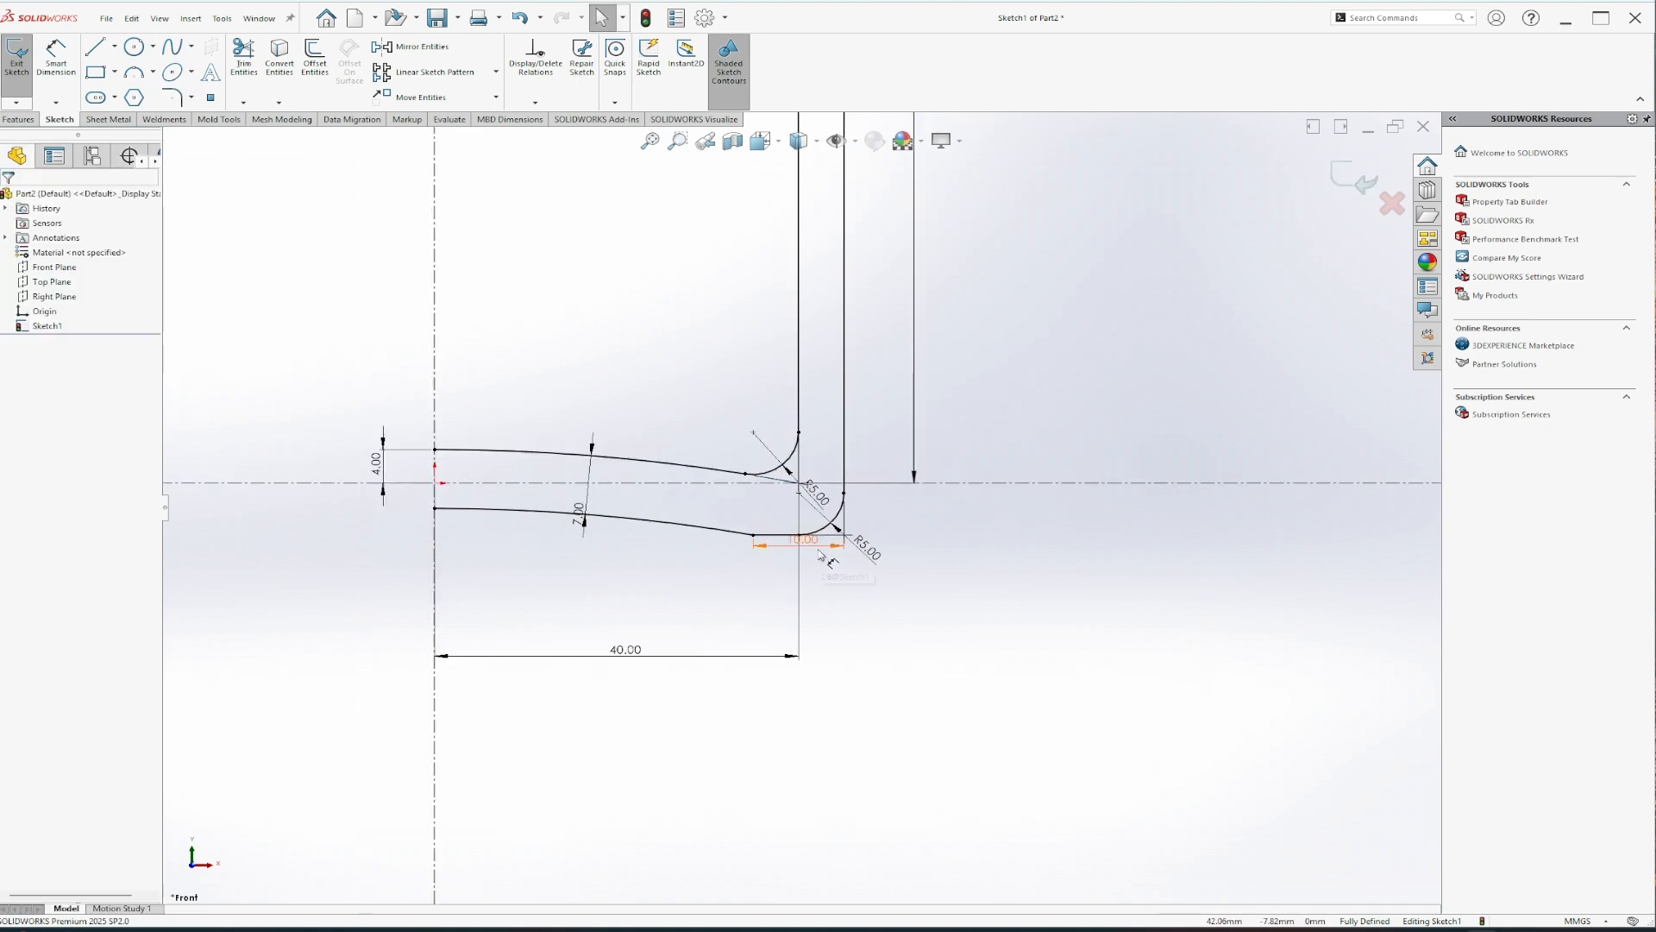
- Draw a vertical line along the axis joining the inner ends of the upper and lower base arcs
left_click(95, 47)
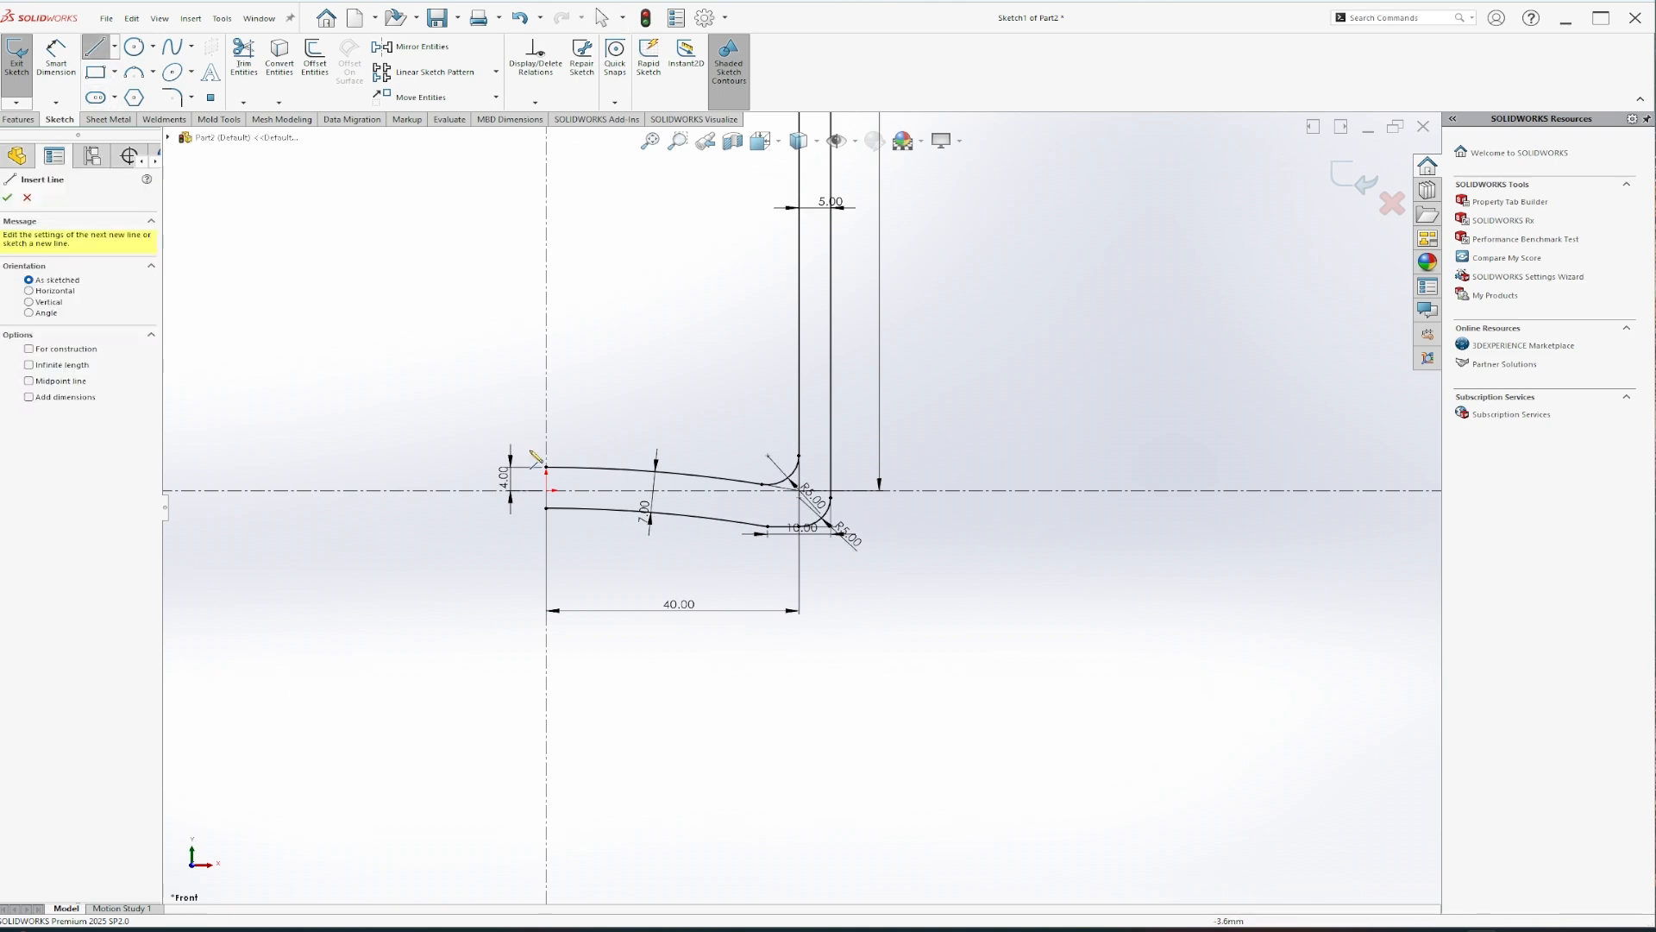
left_click(546, 469)
left_click(546, 490)
key("Escape")
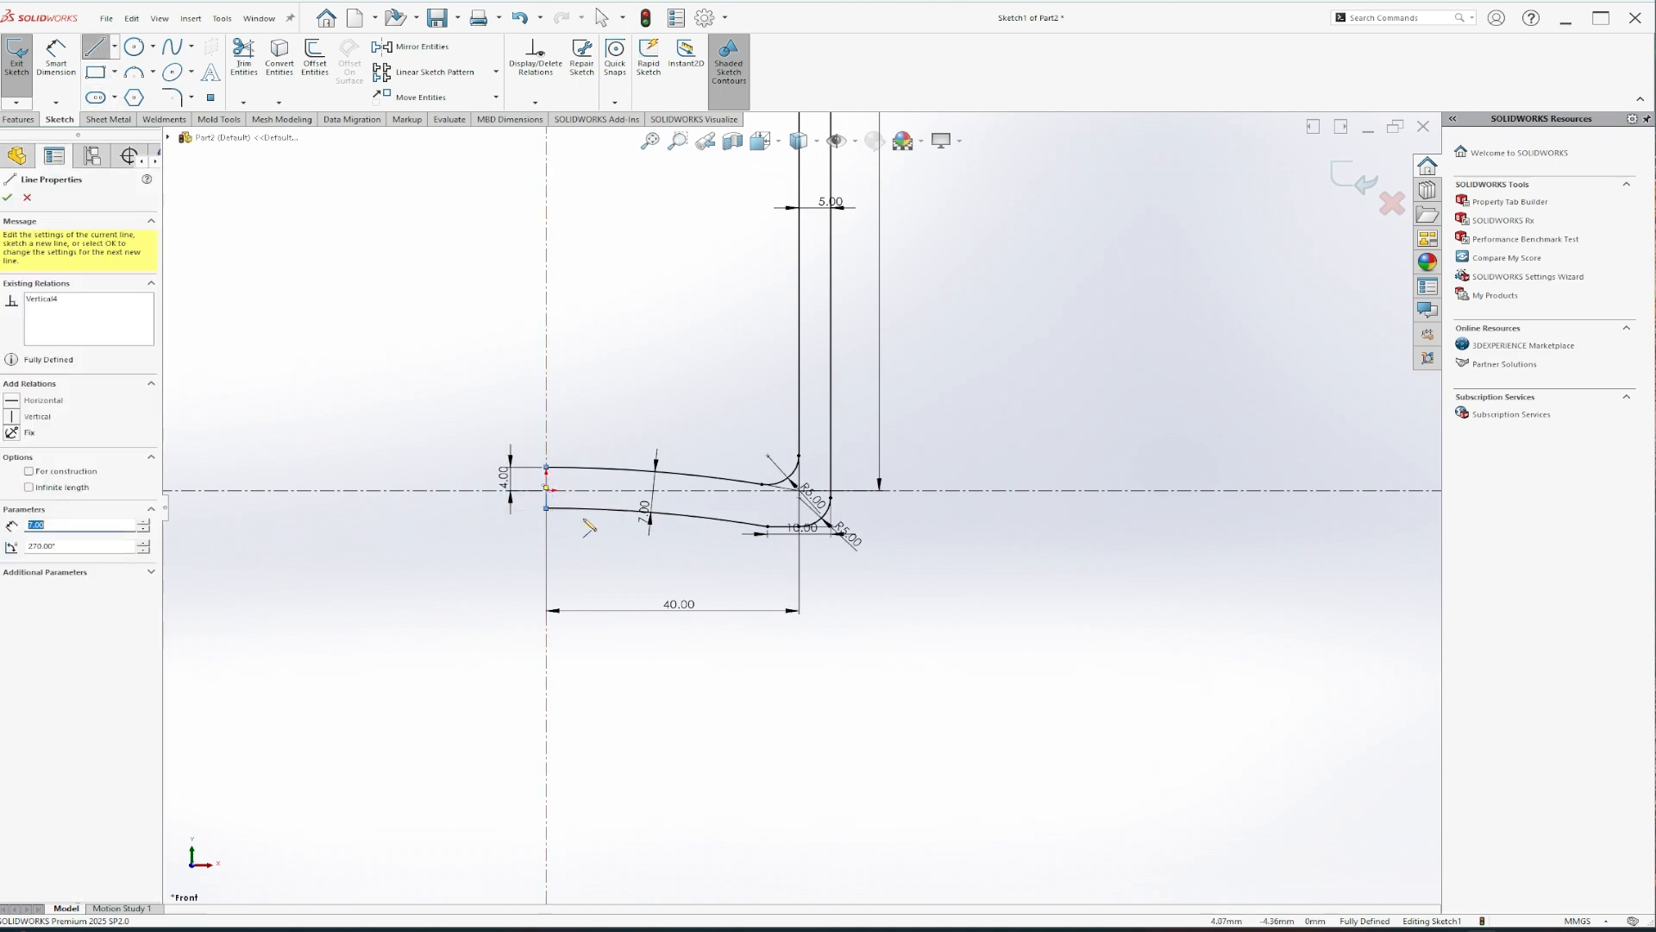
key("Escape")
scroll(556, 493, "down", 3)
scroll(635, 500, "up", 8)
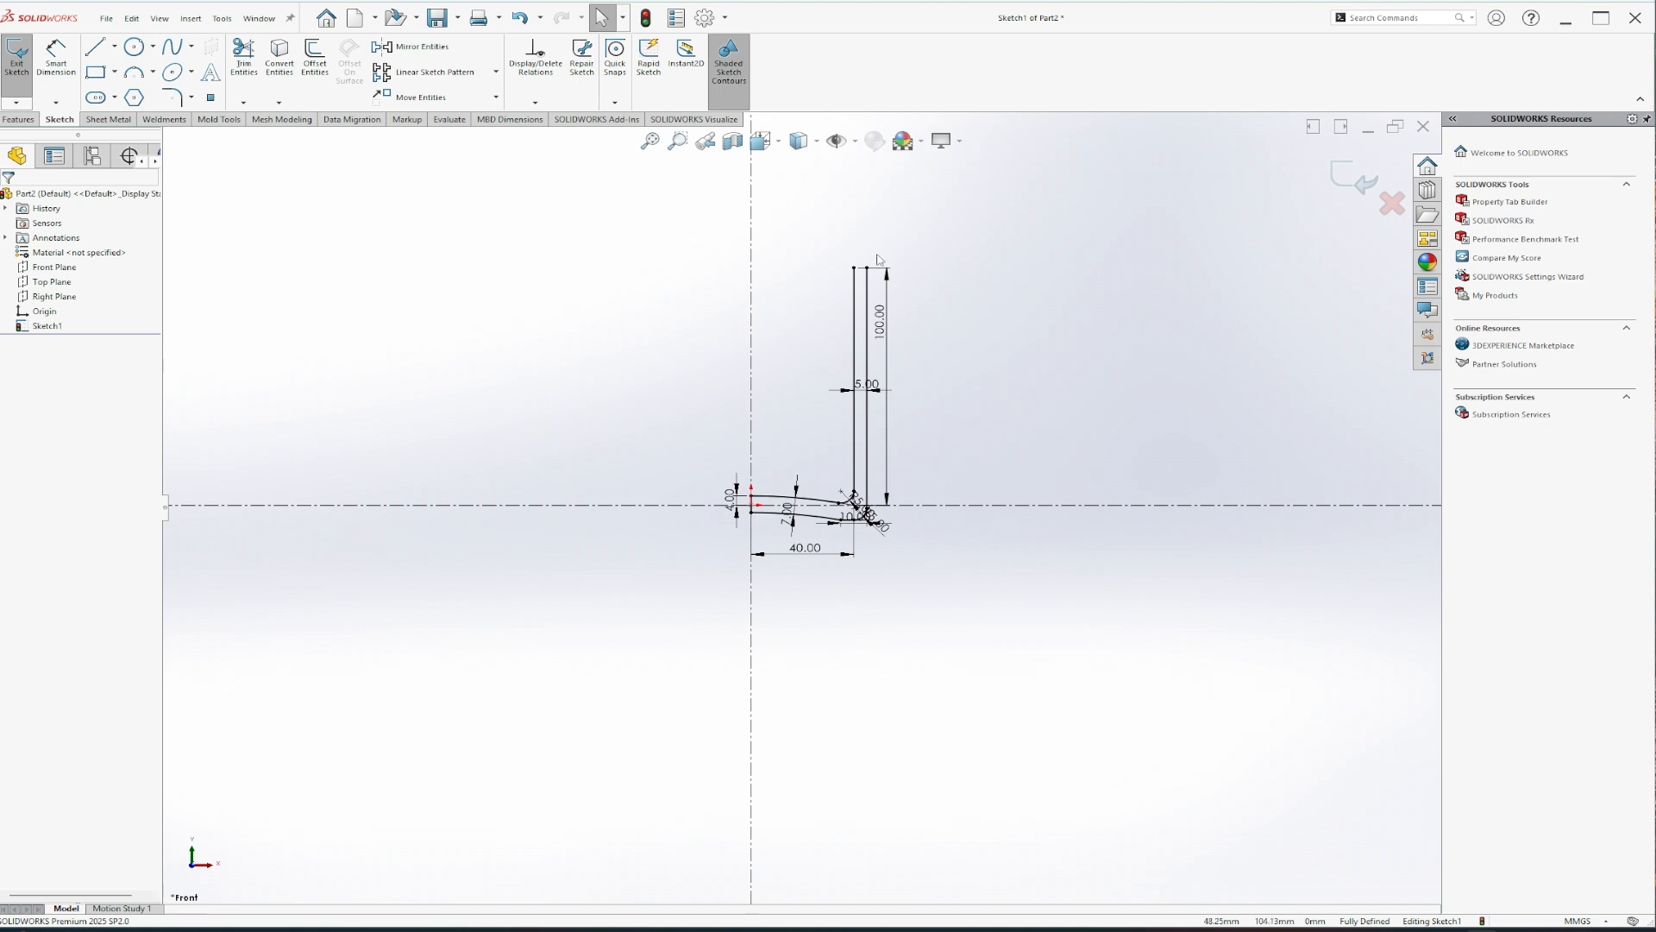
- Close the wall's upper end with a three-point arc of about 2.5 mm radius bulging upward between the two wall lines
scroll(845, 280, "down", 3)
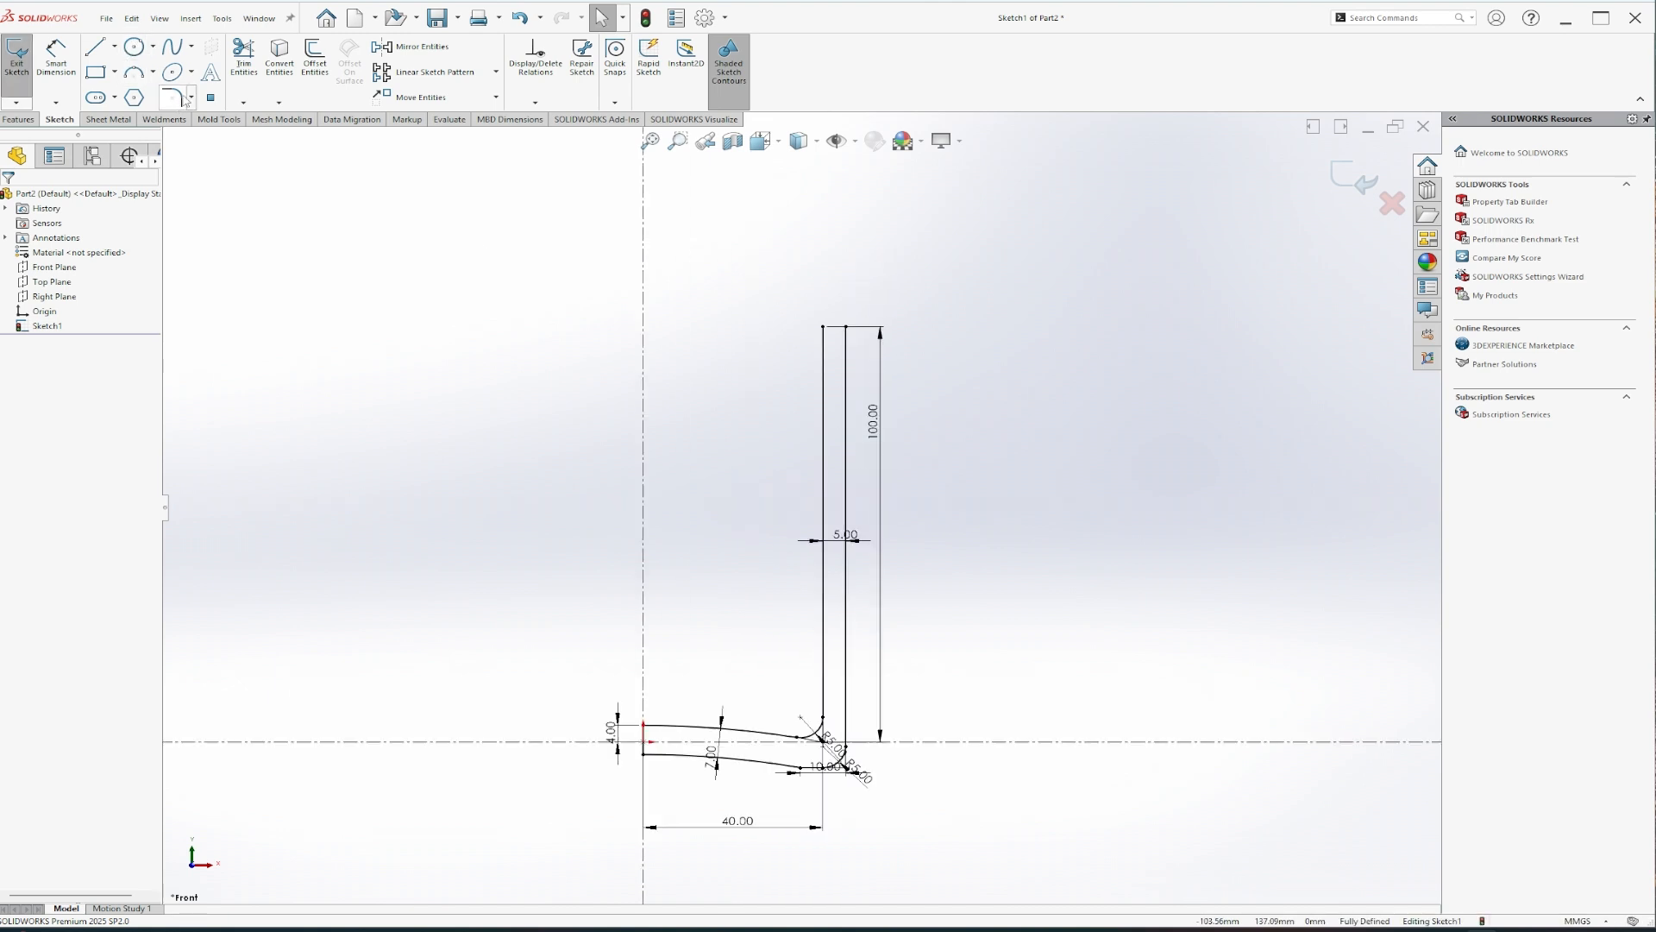
scroll(177, 94, "down", 3)
scroll(138, 99, "up", 1)
left_click(47, 121)
left_click(134, 74)
scroll(837, 353, "down", 2)
left_click(822, 347)
left_click(855, 347)
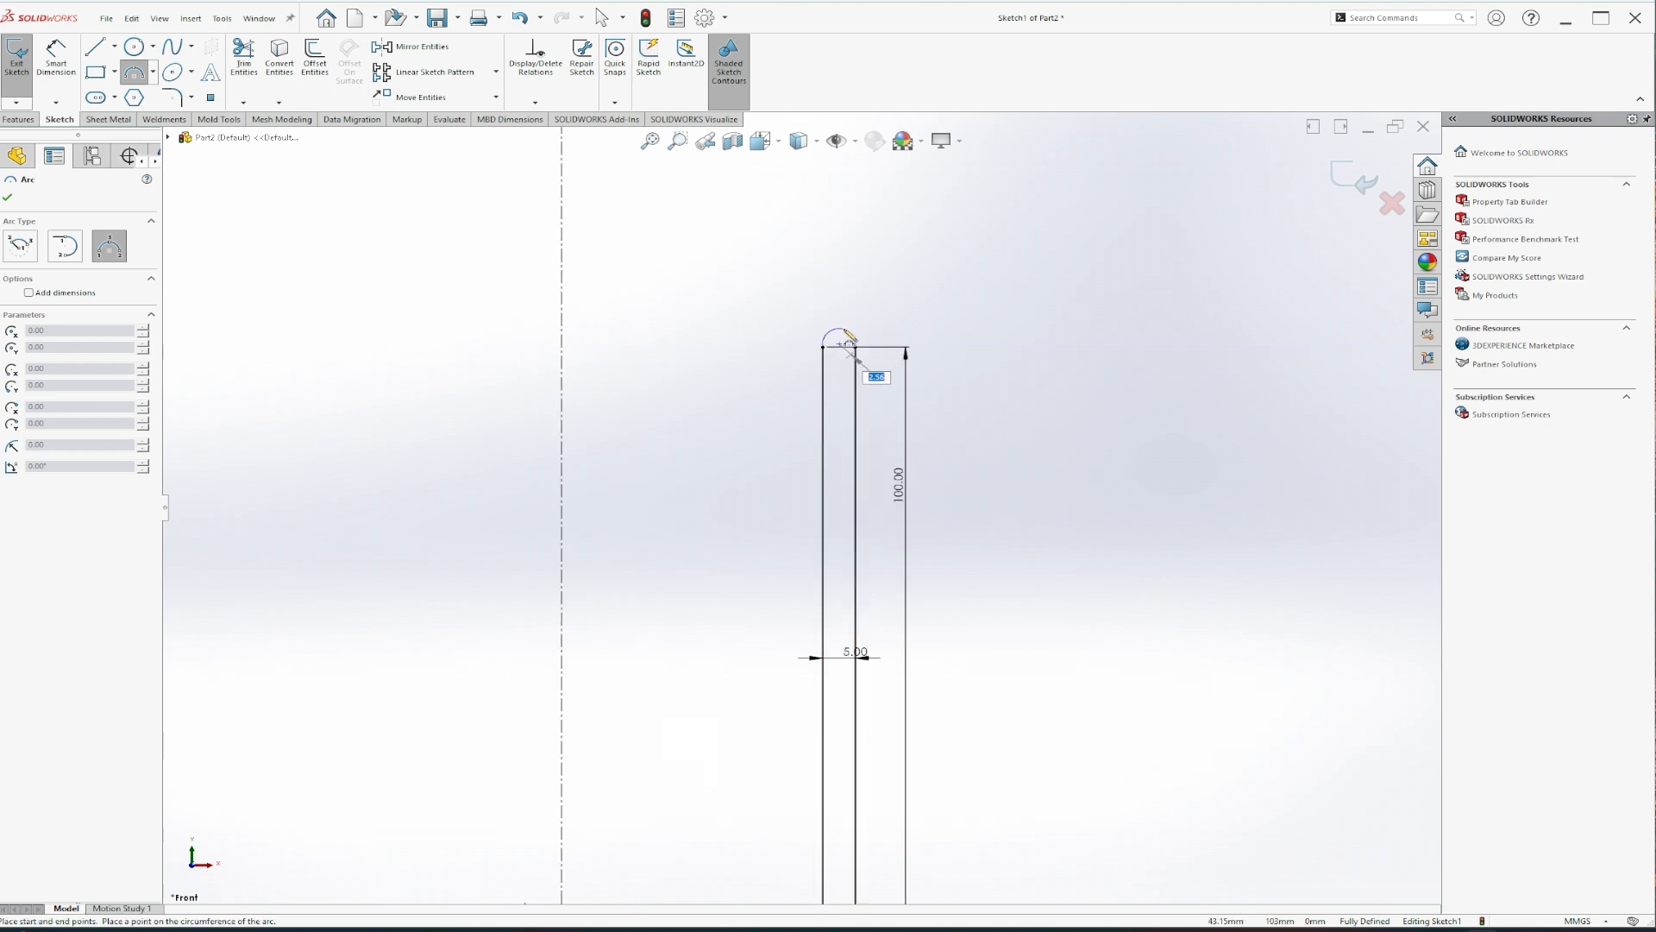
left_click(841, 331)
key("Escape")
- Add a horizontal relation between the rim arc's centre point and its endpoint on the inner wall line
scroll(846, 319, "down", 5)
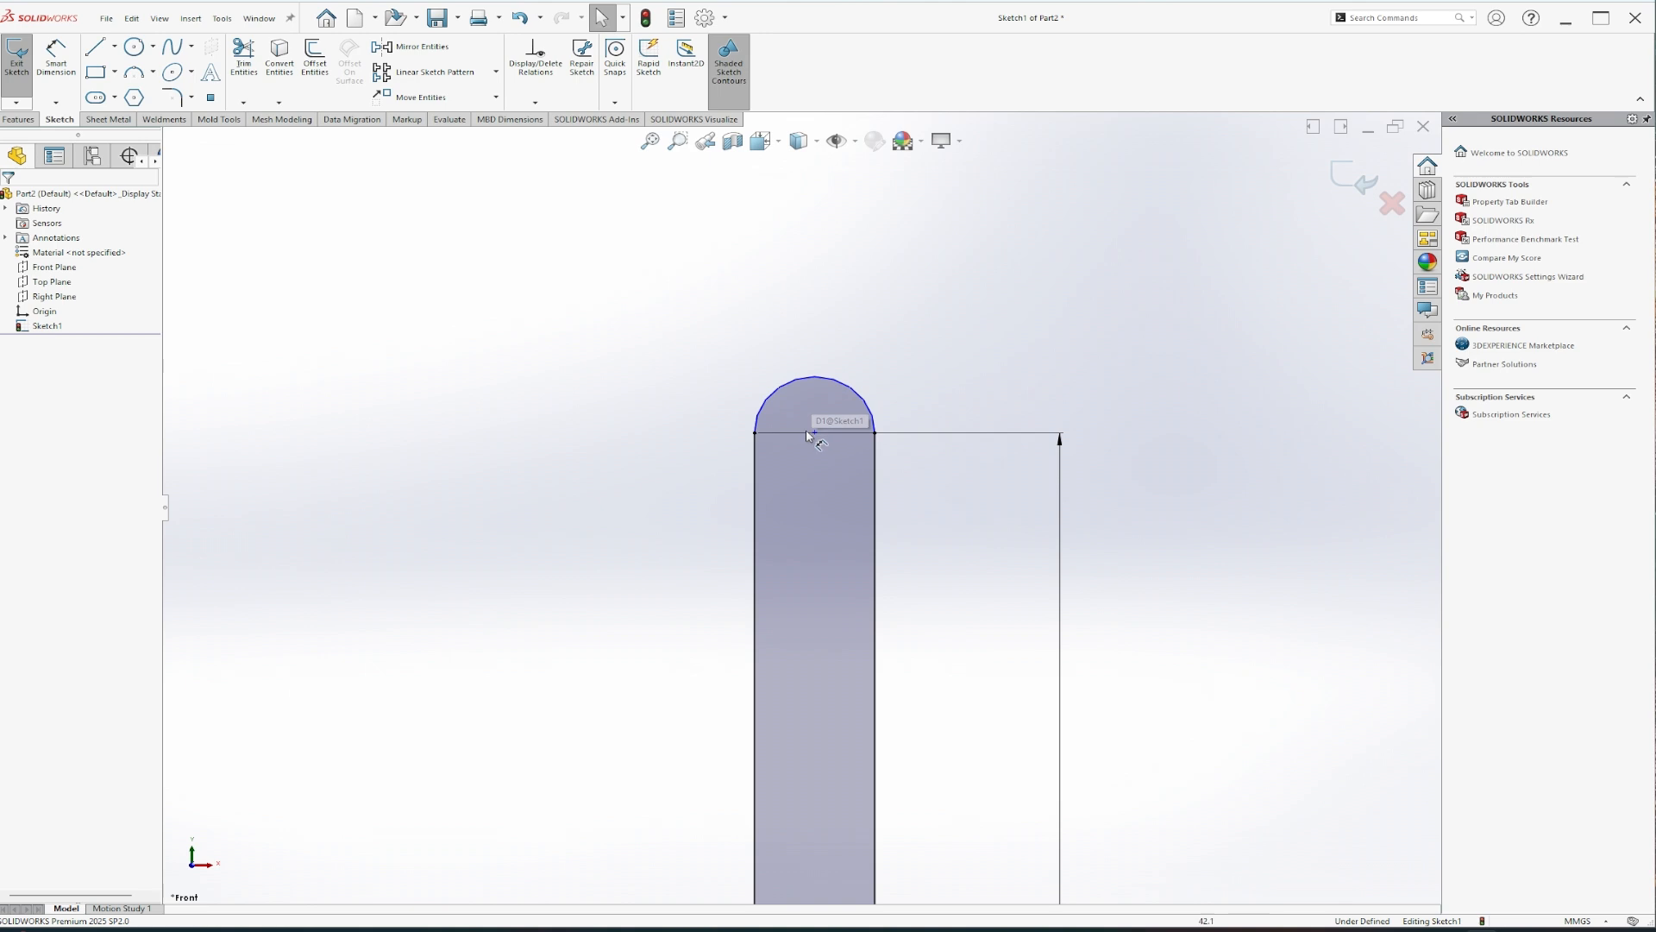
left_click(761, 435)
left_click(816, 433, "ctrl")
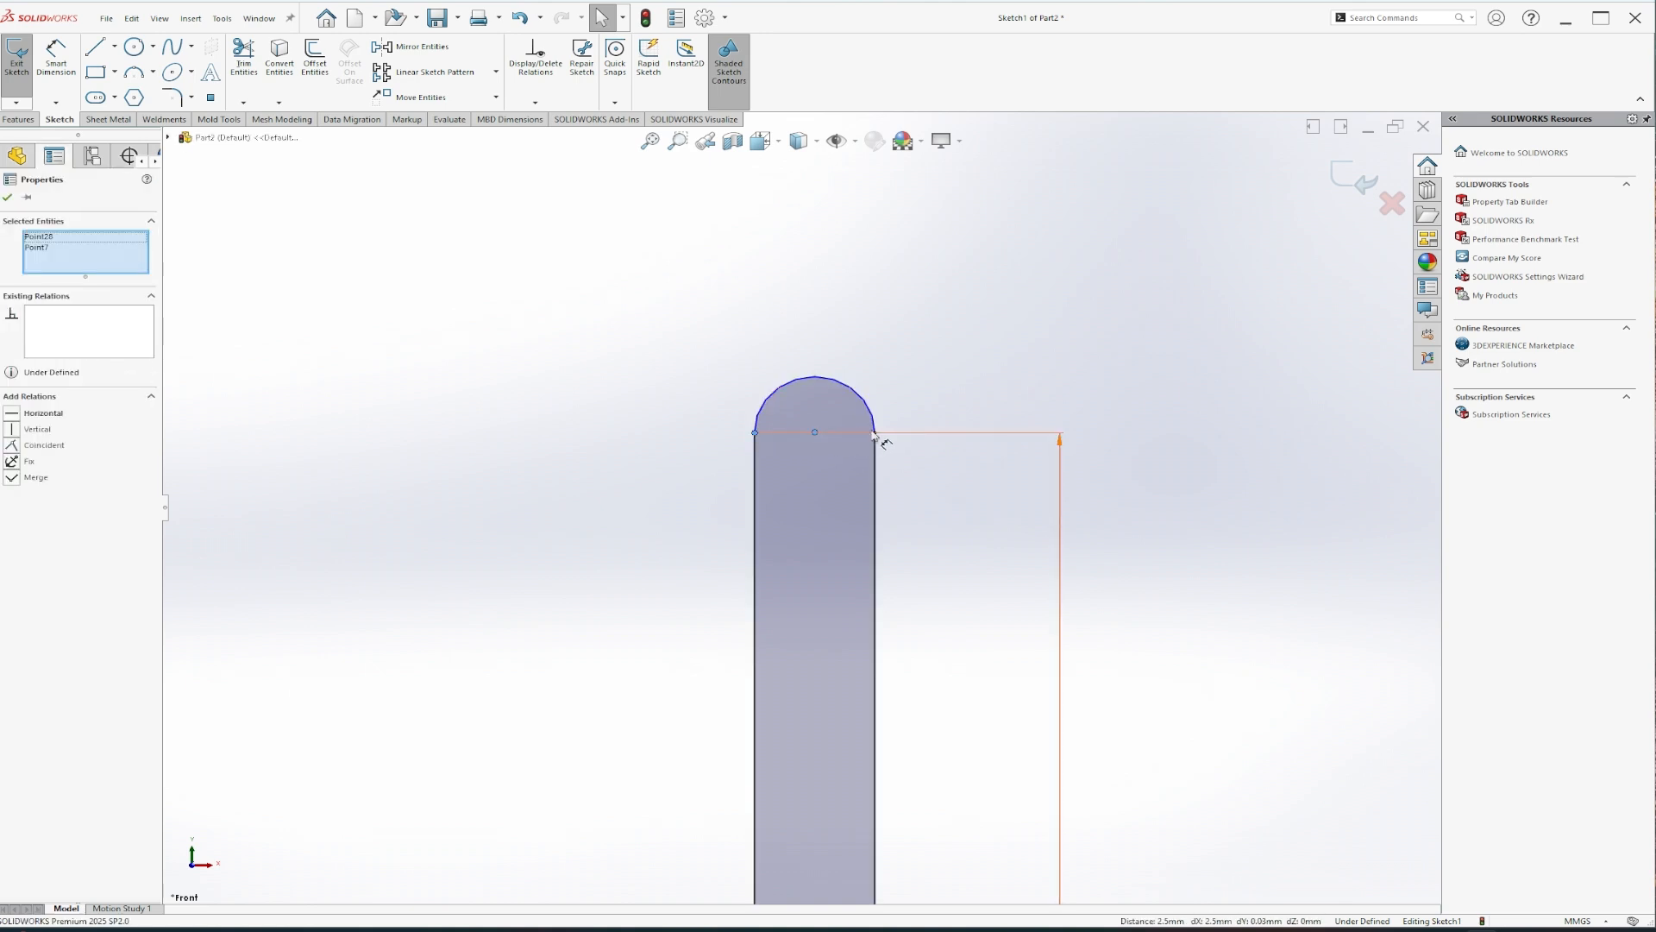
left_click(469, 357)
scroll(919, 389, "up", 10)
scroll(739, 777, "down", 8)
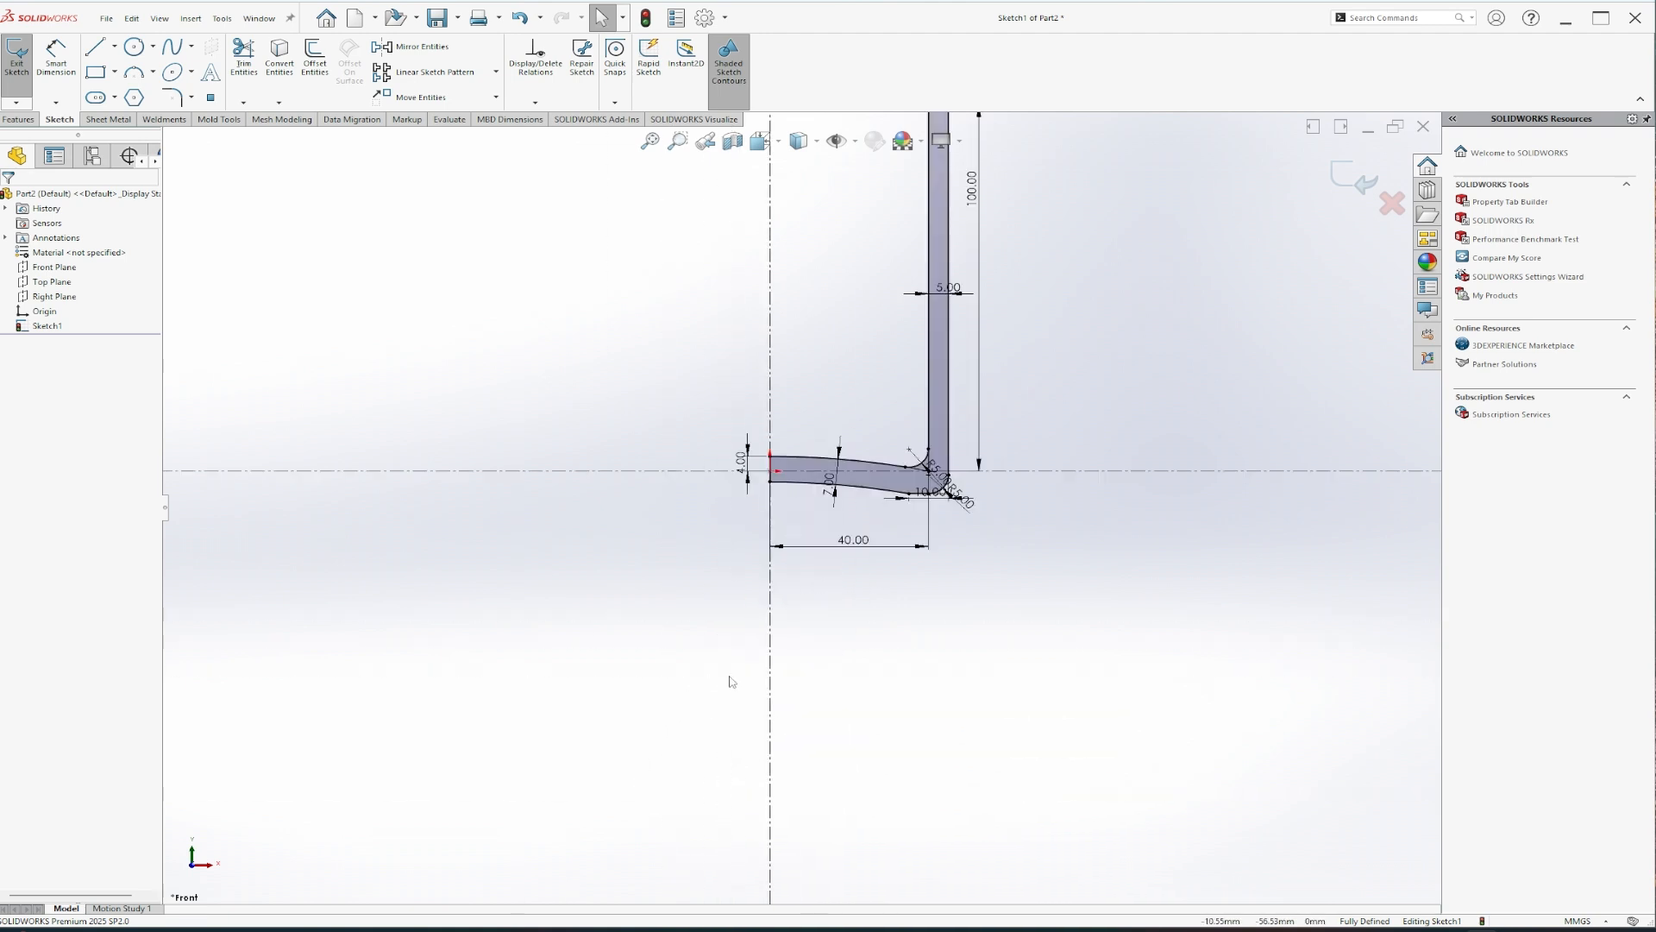
- Exit the sketch and revolve the closed profile 360 degrees about the vertical construction line
left_click(17, 67)
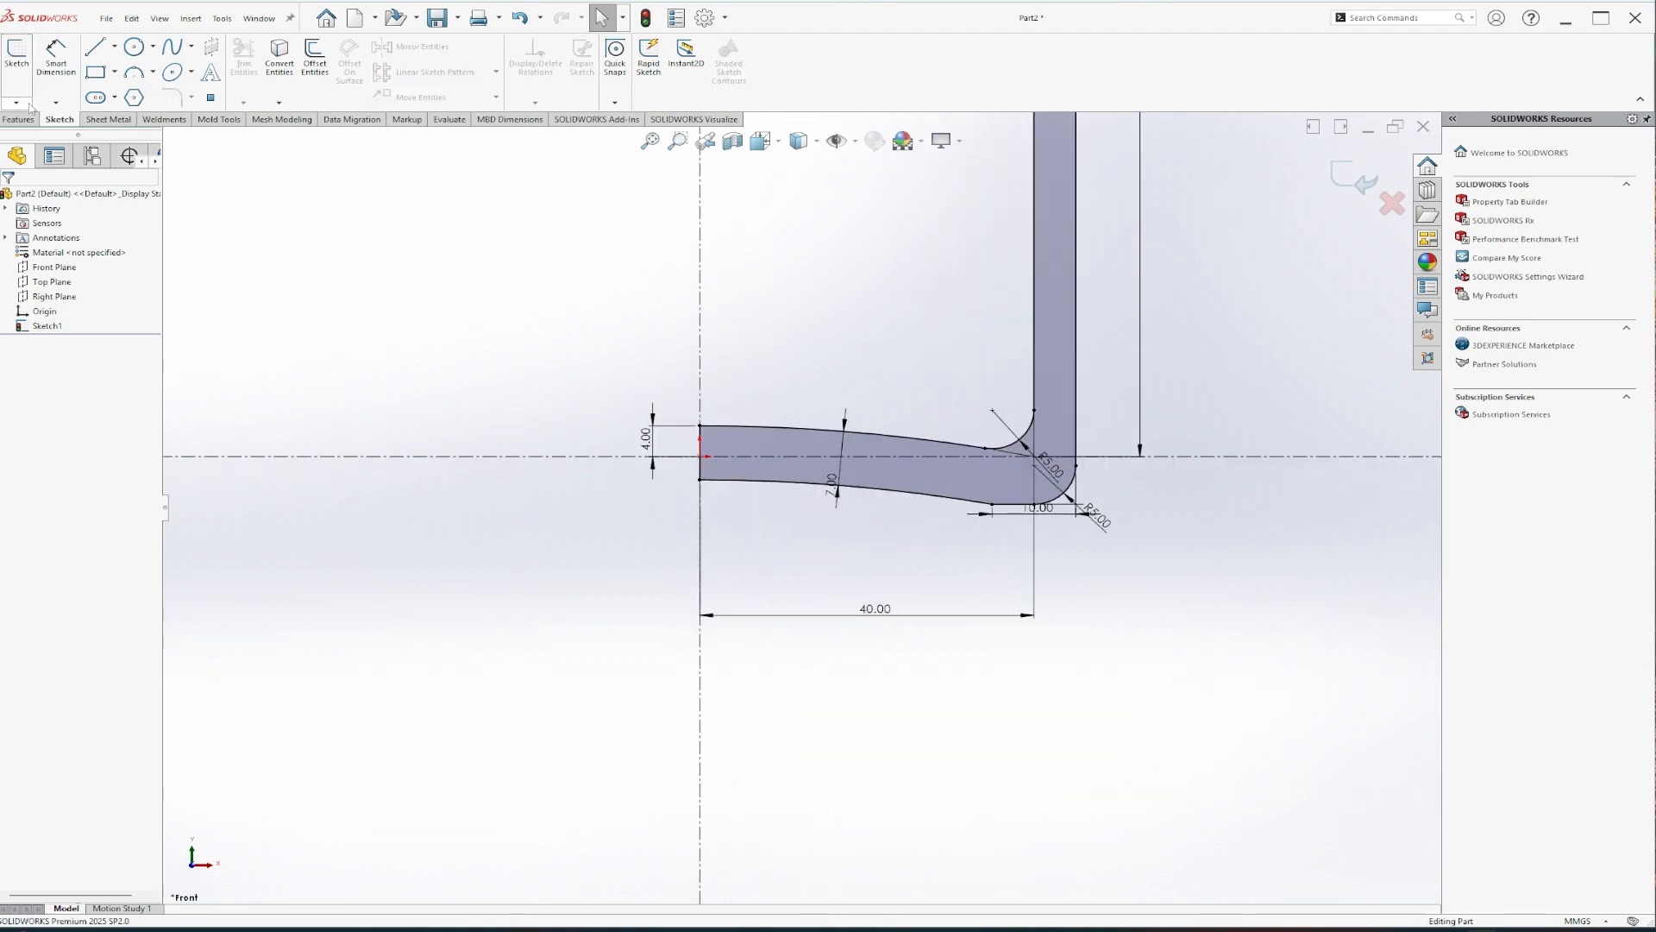
left_click(24, 120)
left_click(69, 57)
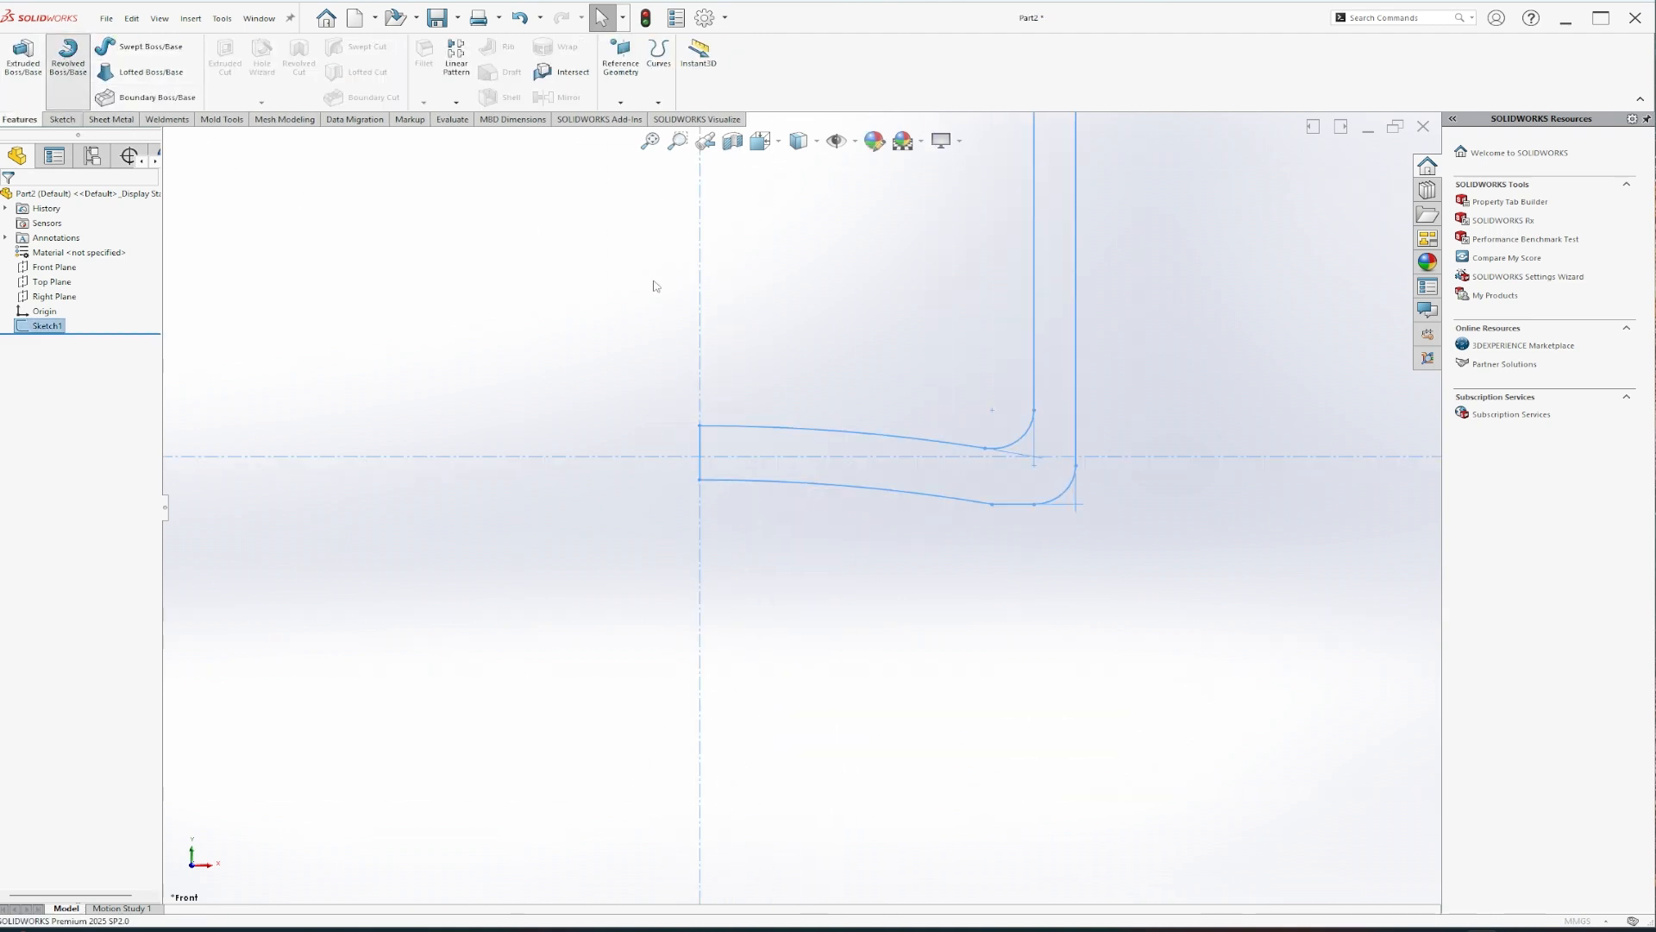
left_click(660, 474)
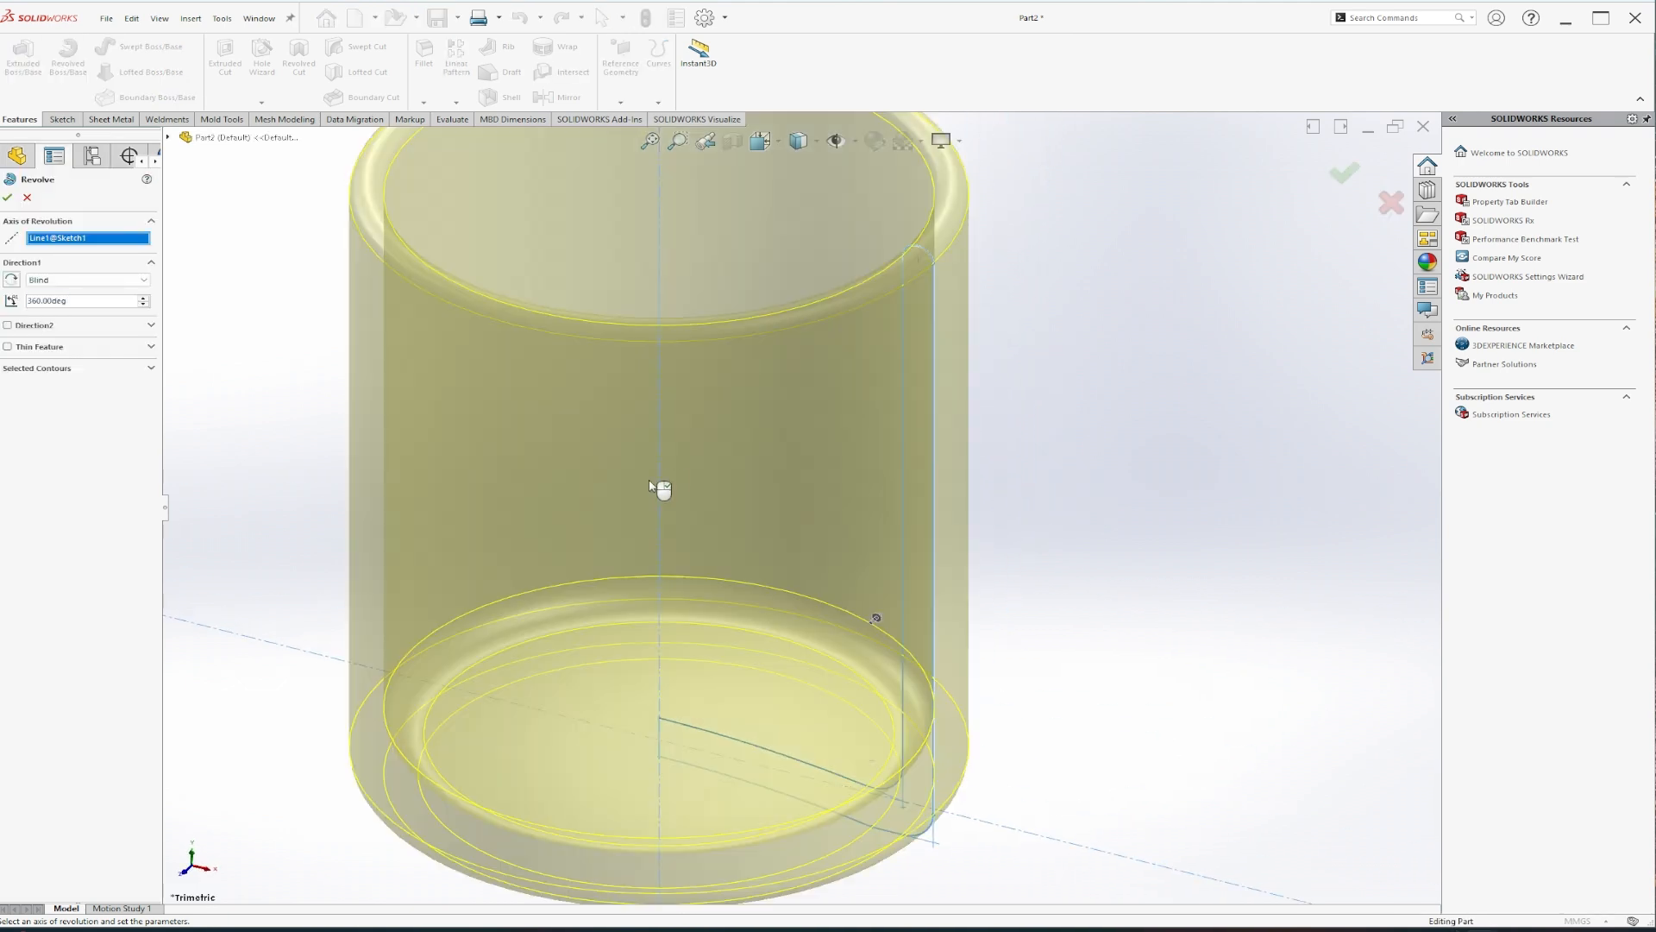
left_click(11, 199)
scroll(917, 510, "up", 7)
middle_click_drag(728, 673, 796, 603)
scroll(804, 418, "down", 4)
middle_click_drag(806, 424, 840, 650)
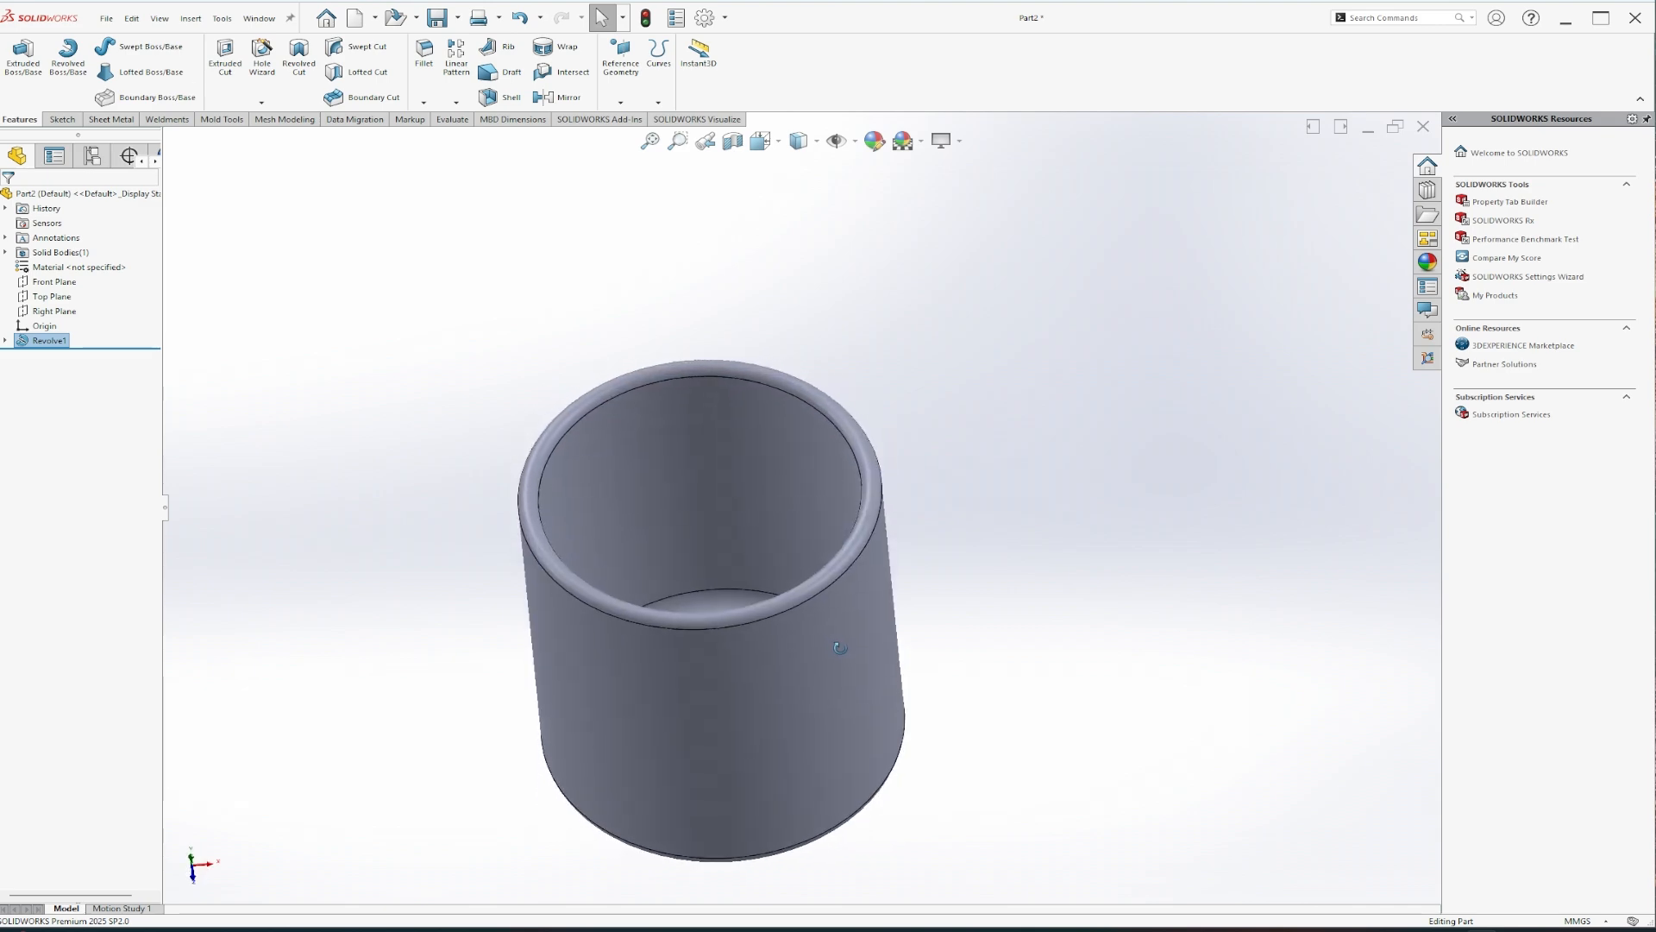
left_click(47, 296)
left_click(68, 277)
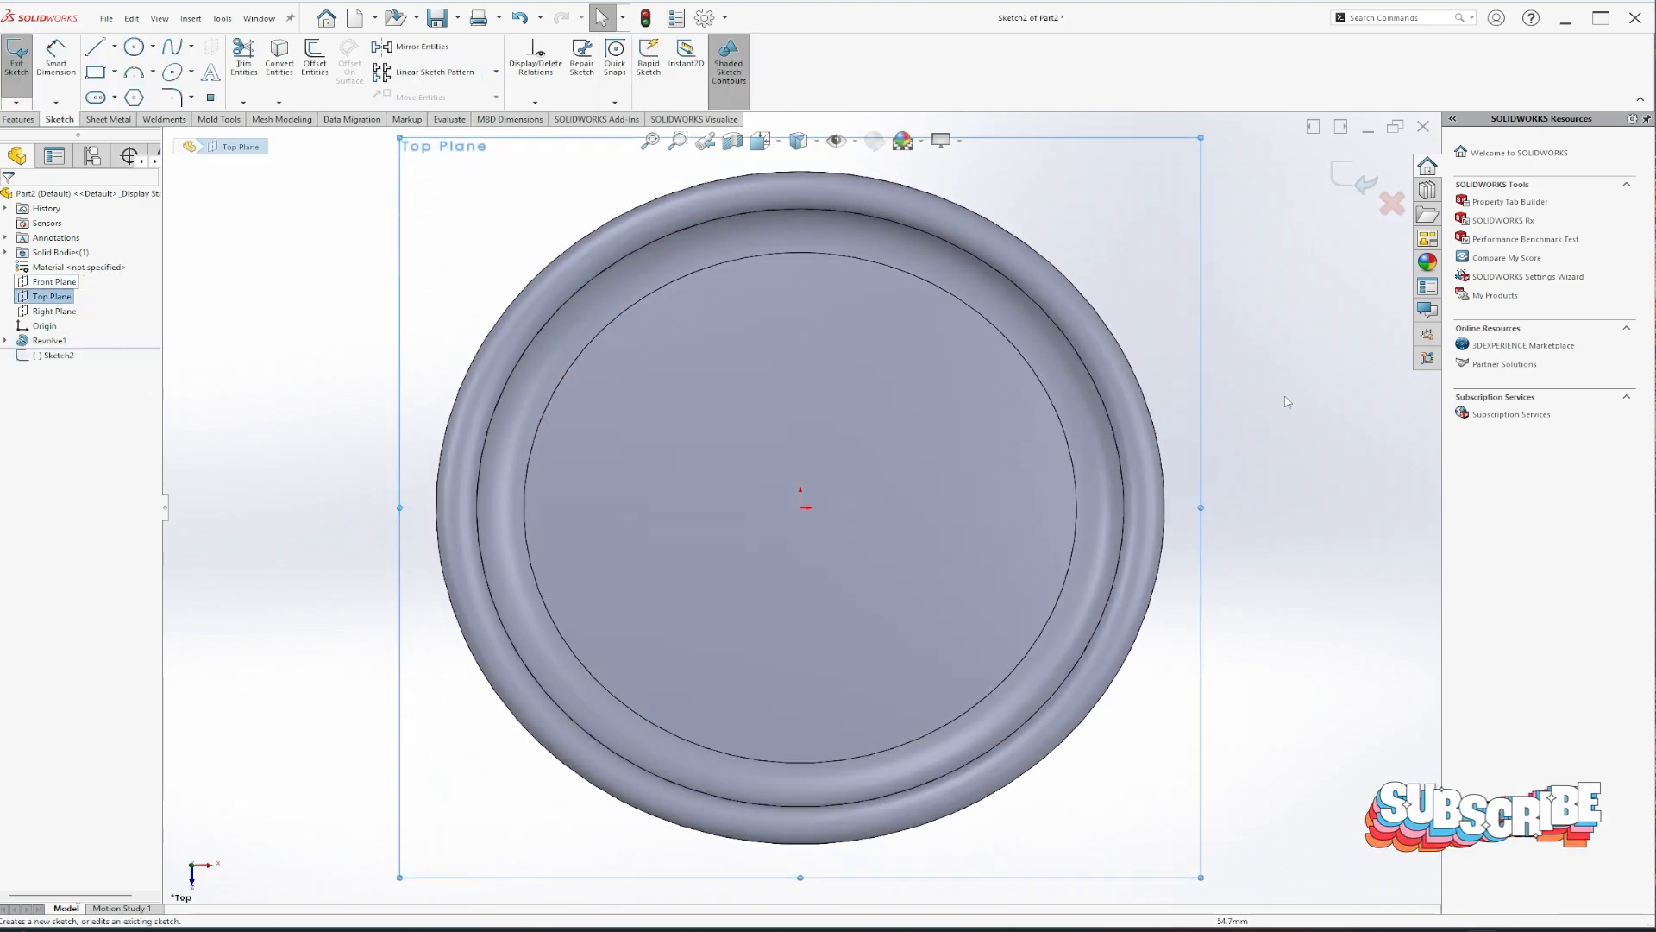
scroll(1254, 415, "up", 4)
left_click(1356, 182)
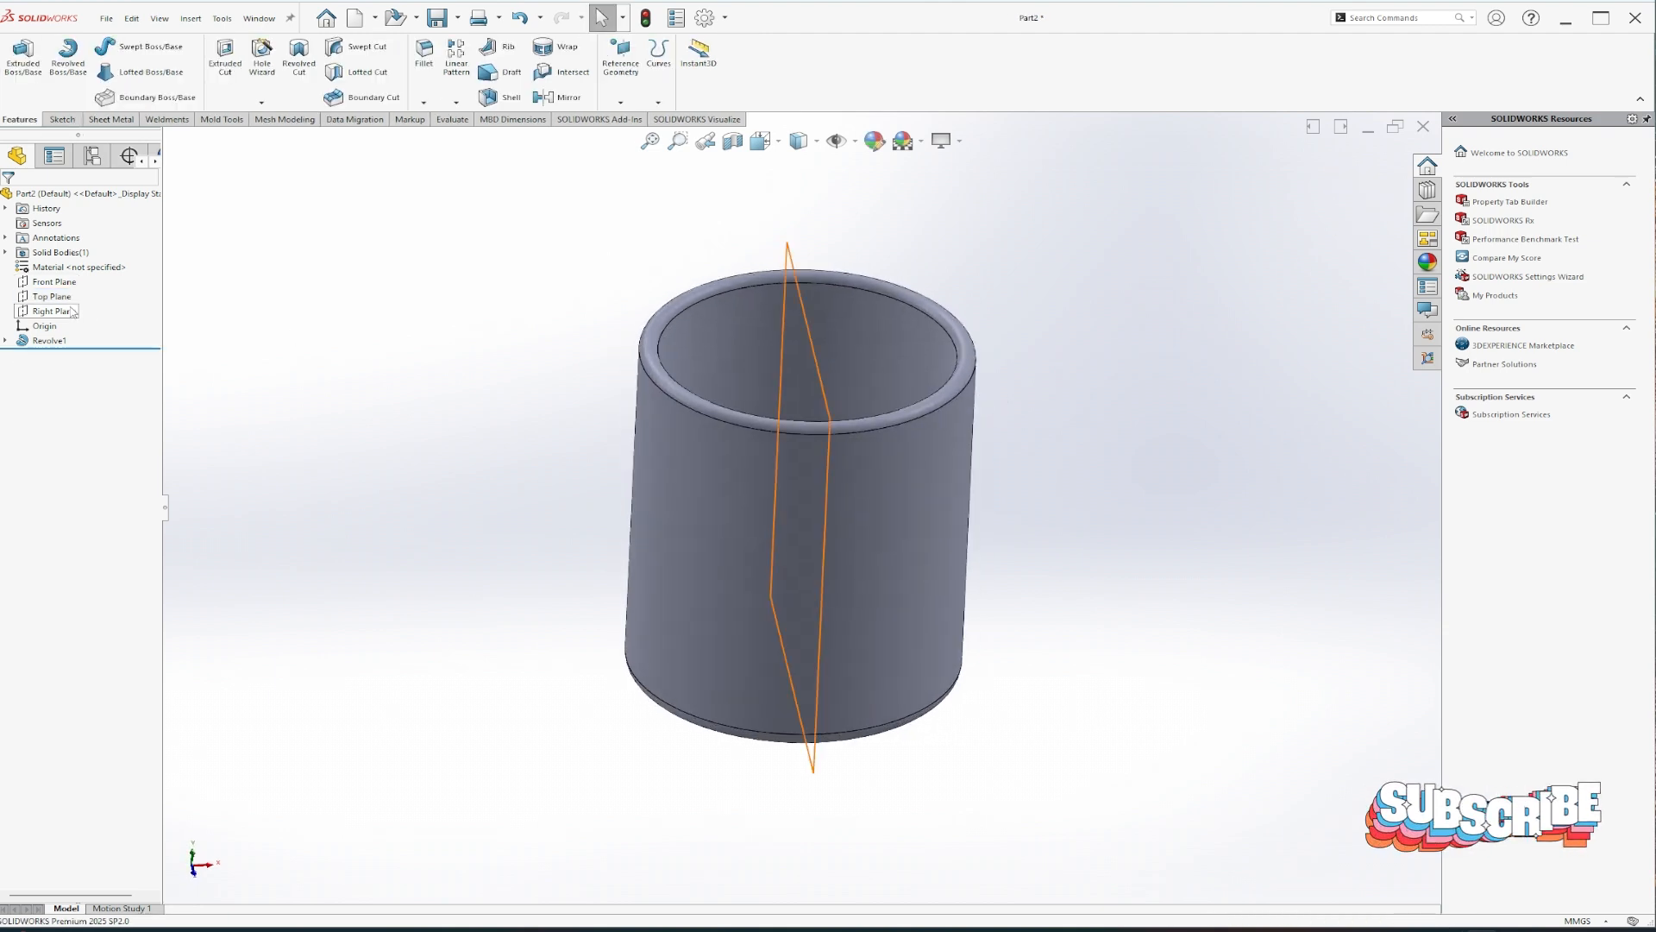
- Start a sketch on the Front Plane and show the sketch used by the cup's revolve
left_click(54, 281)
left_click(70, 261)
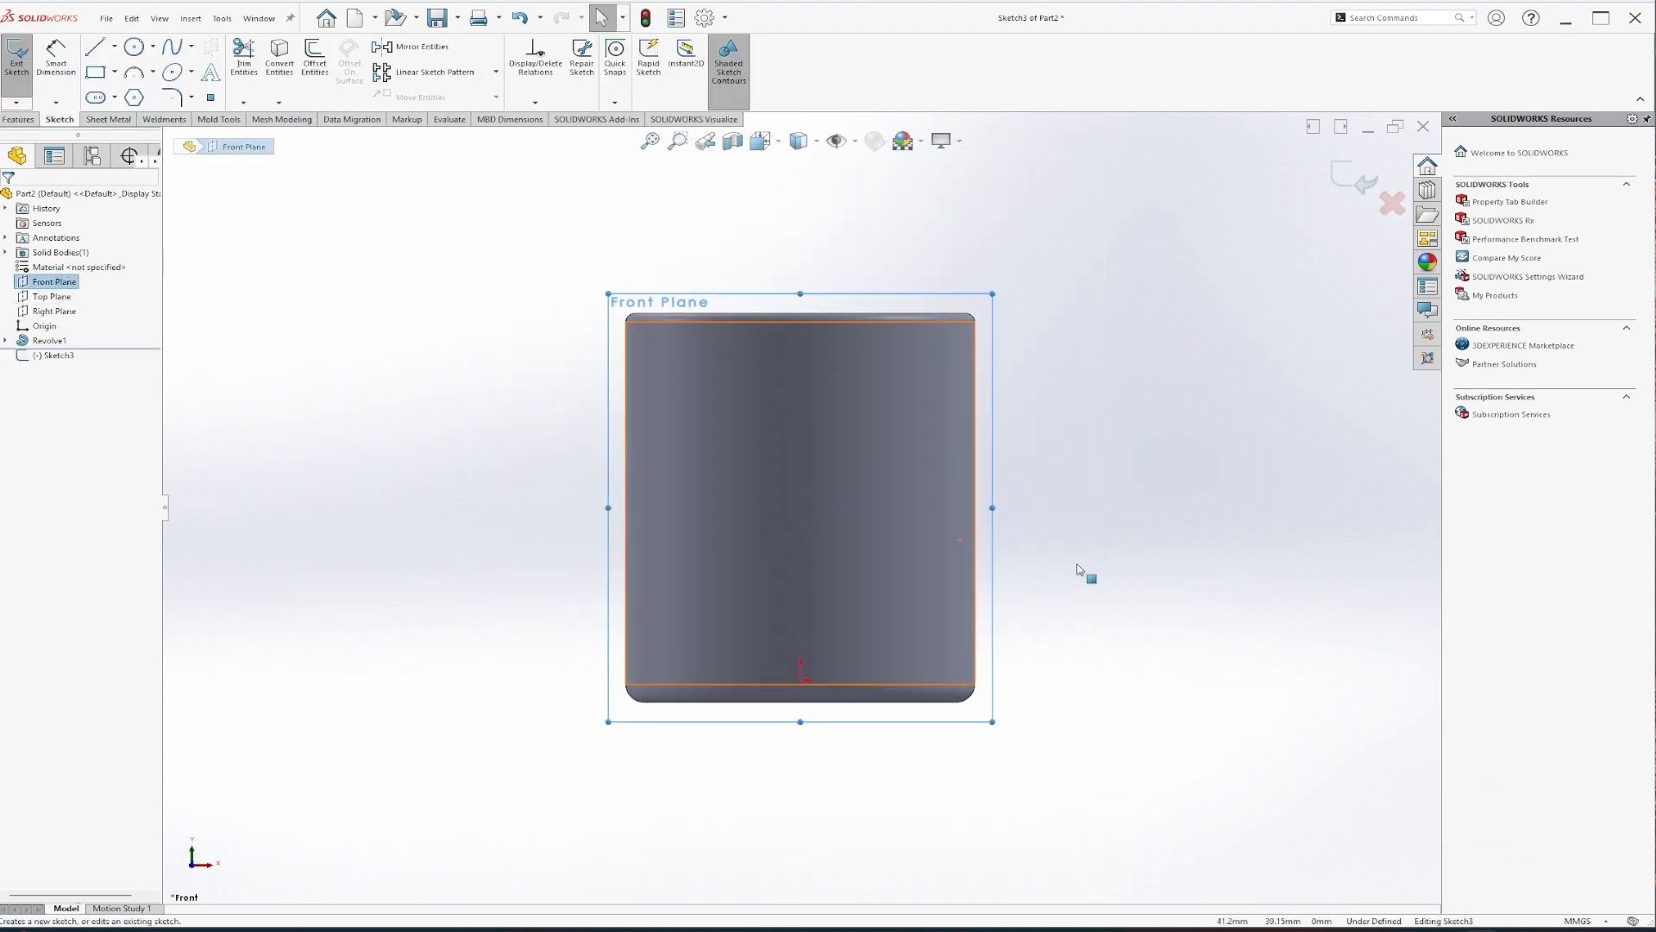
left_click(6, 340)
left_click(54, 354)
left_click(59, 333)
scroll(960, 354, "down", 3)
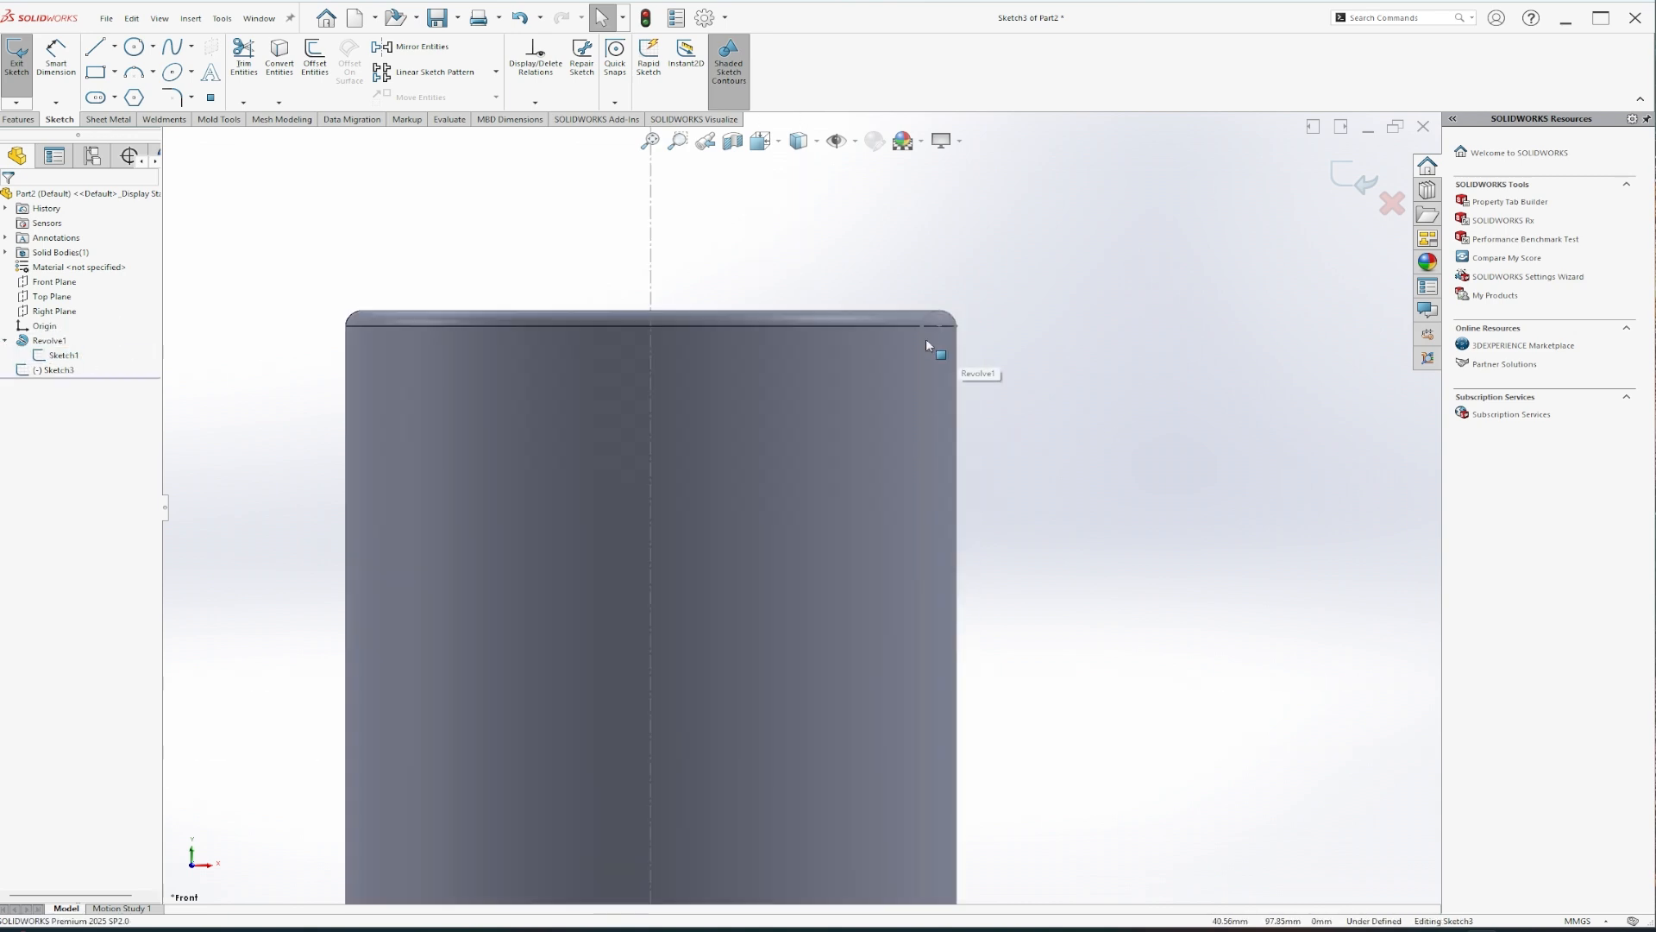
- Convert the cup's inner wall line, inner corner arc and upper base arc into entities of the new sketch
scroll(776, 546, "up", 3)
scroll(877, 781, "down", 2)
left_click(868, 686)
left_click(866, 739, "ctrl")
left_click(790, 744, "ctrl")
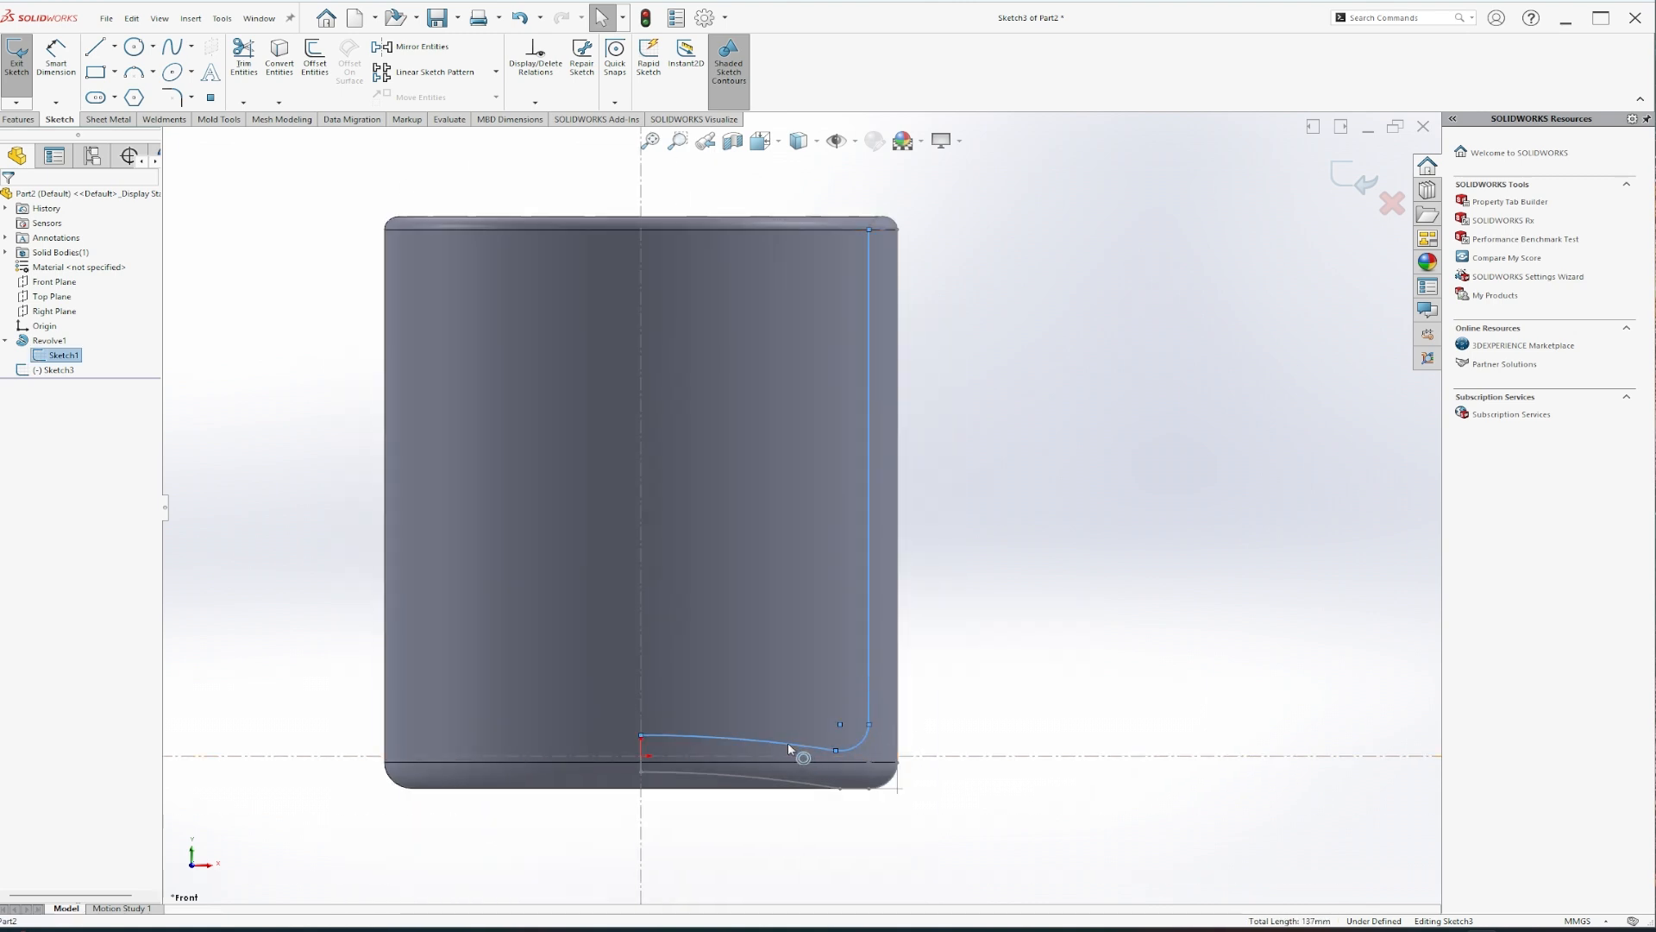
left_click(279, 57)
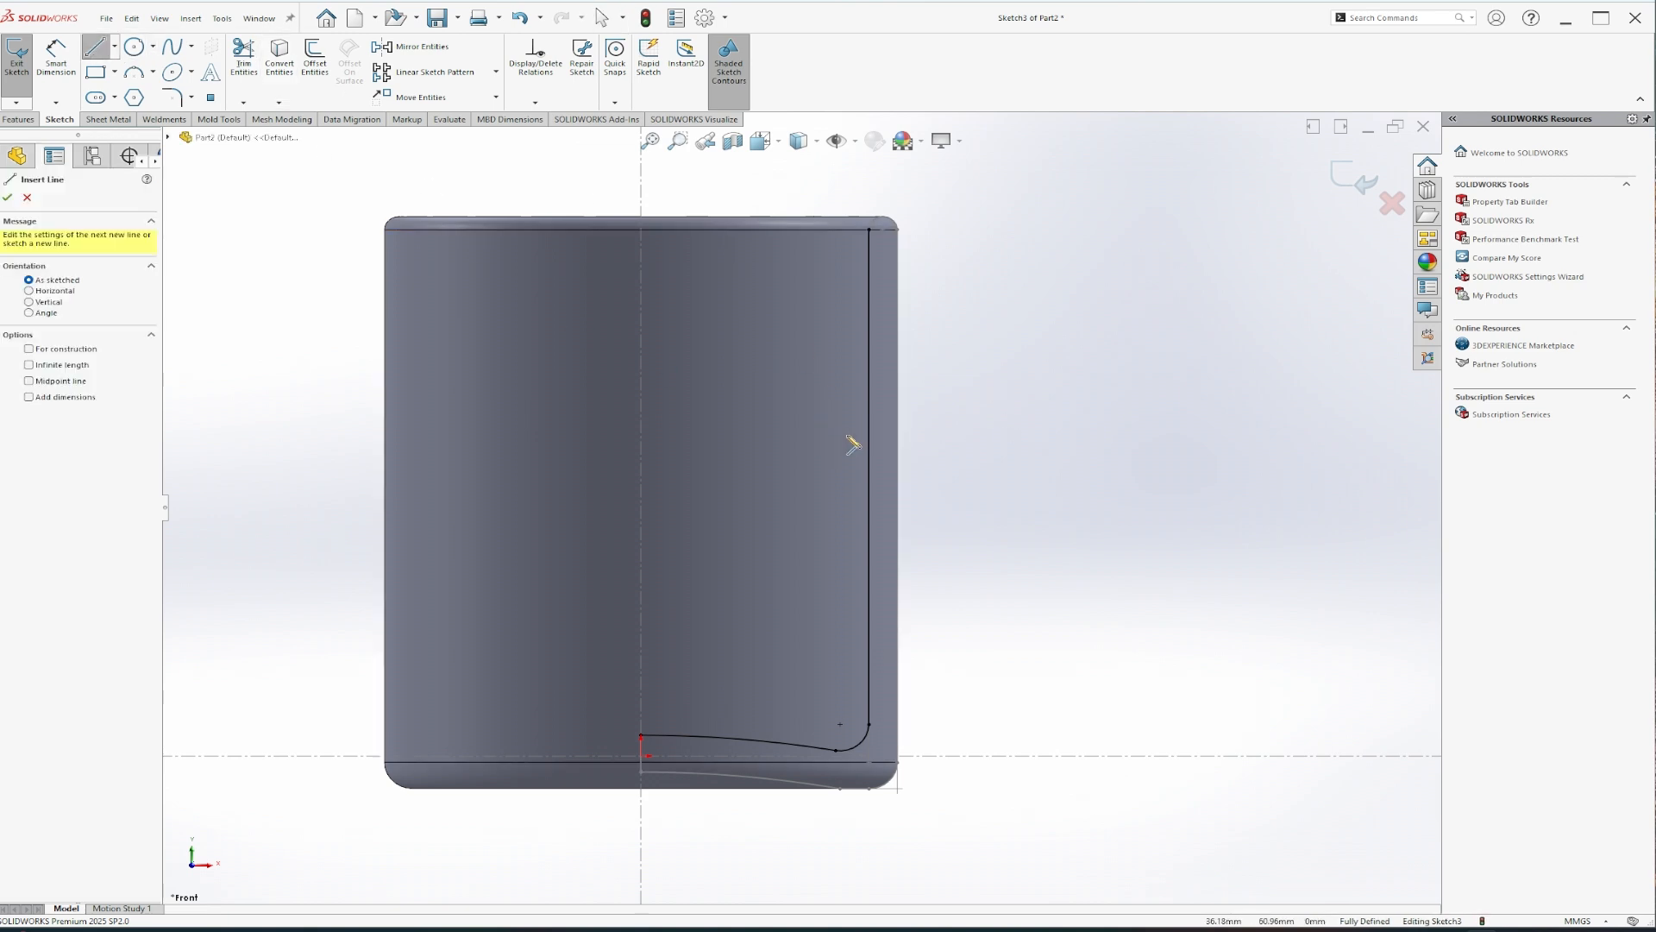
- Draw a horizontal line from the inner wall at about mid-height to the axis, and a vertical line down to the base arc's inner end
left_click(869, 454)
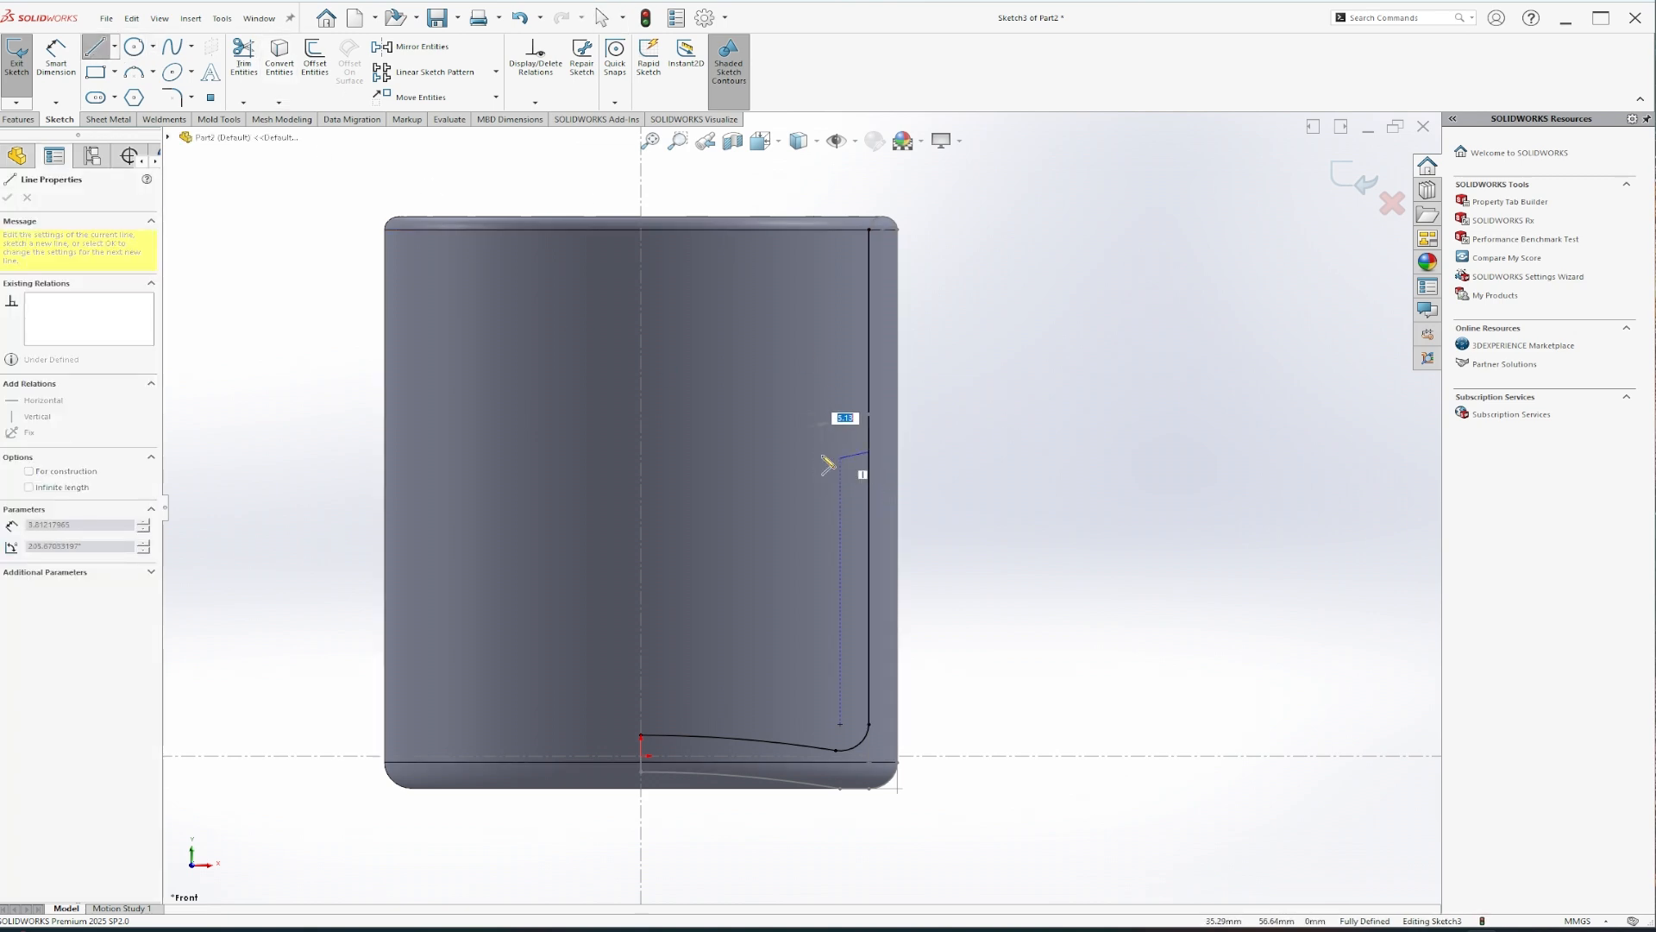
left_click(642, 451)
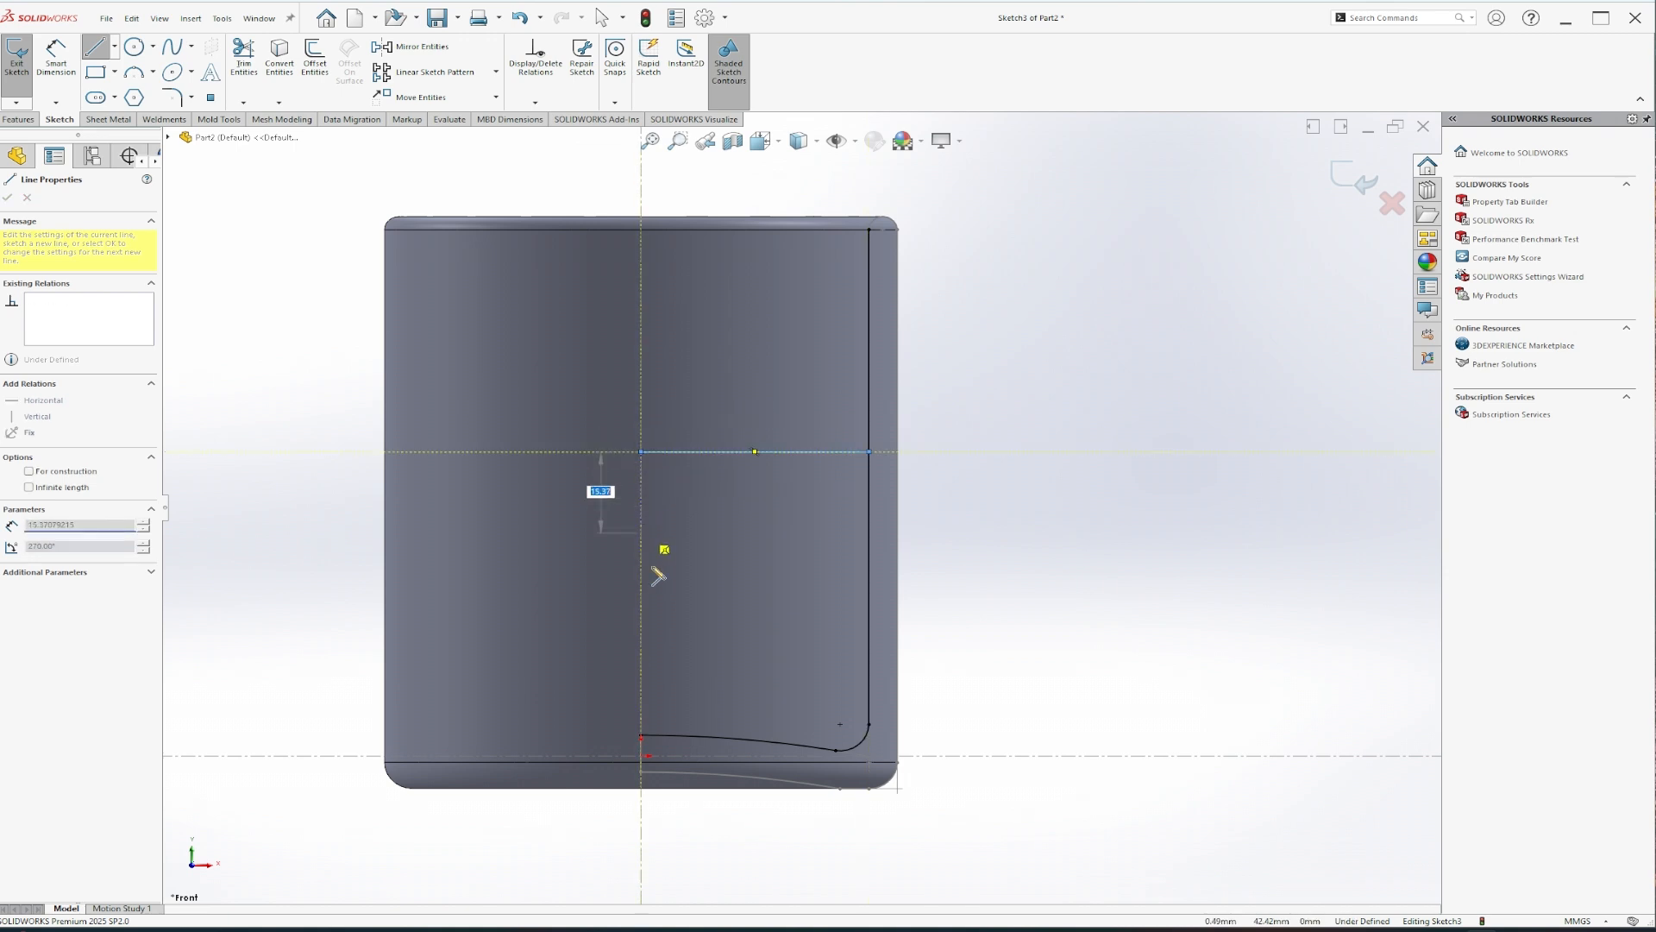
left_click(641, 736)
key("Escape")
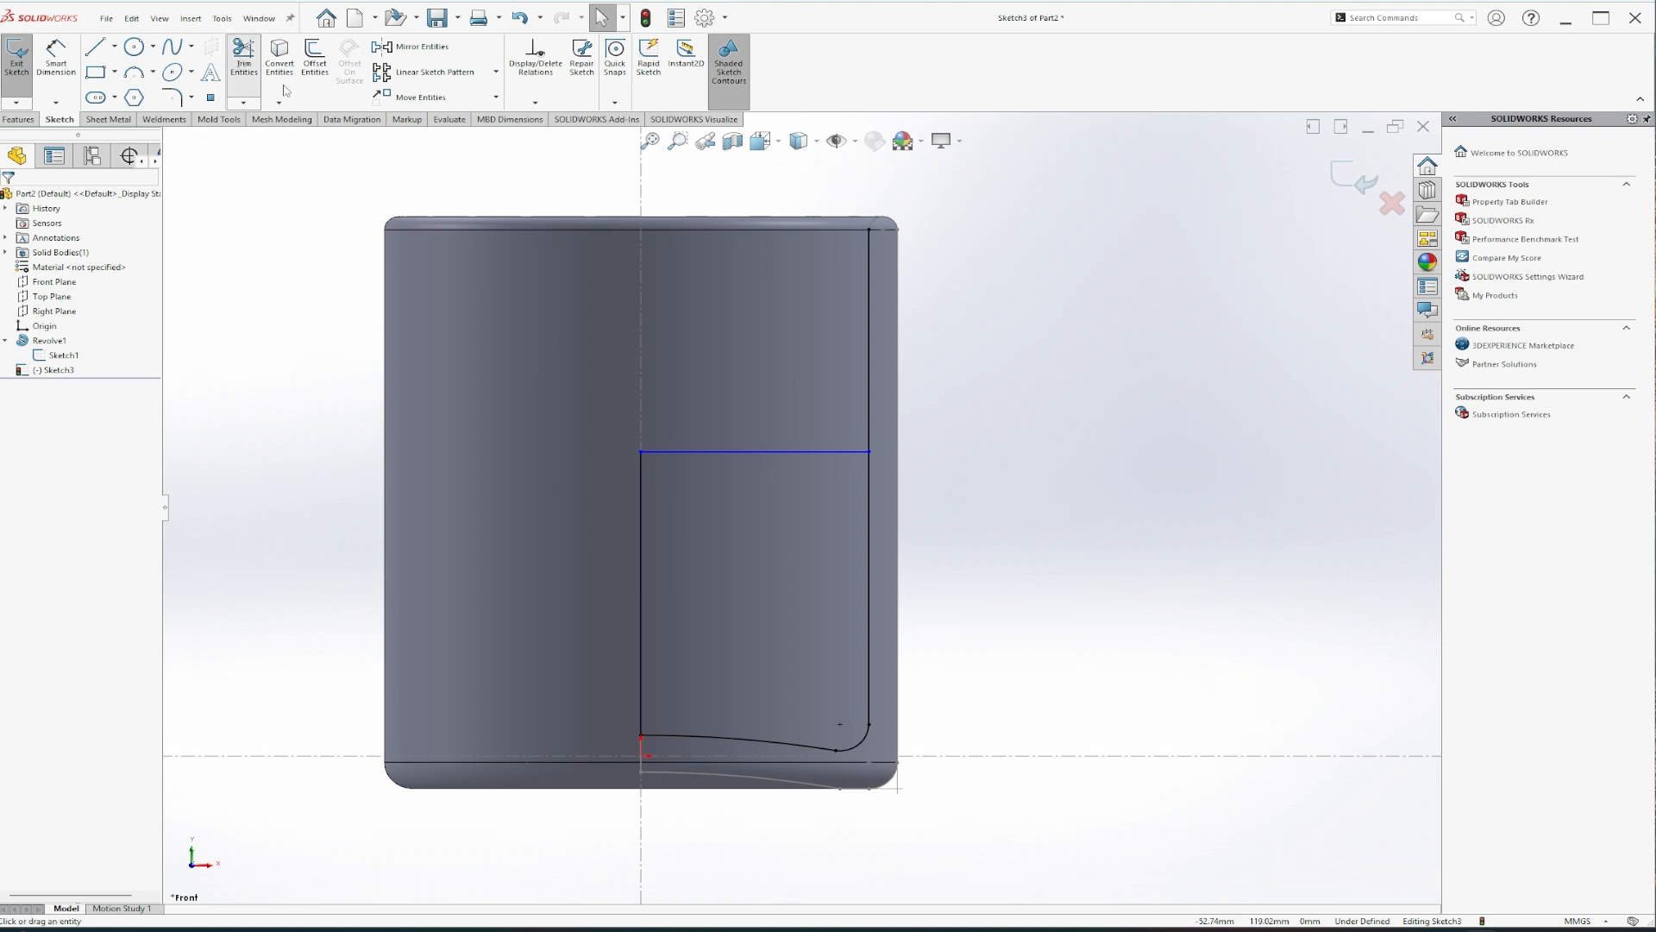
- Trim away the inner wall line above the horizontal line to leave a closed liquid profile
left_click(244, 65)
left_click(868, 318)
key("Escape")
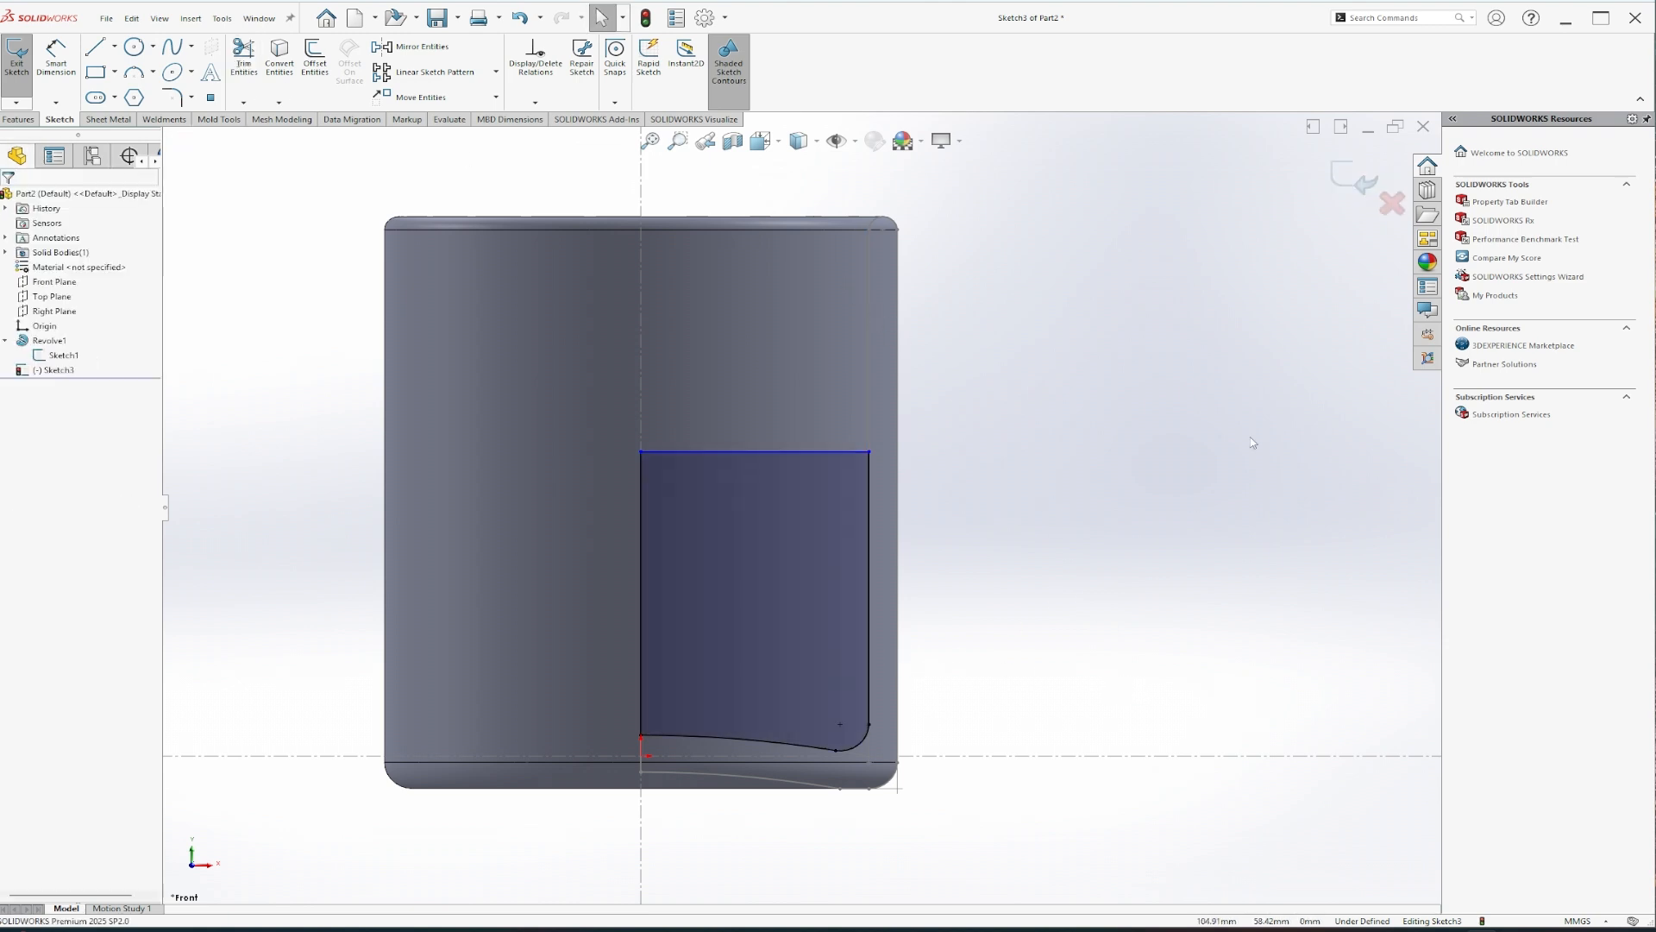
- Exit the sketch and revolve the liquid profile 360 degrees about the vertical construction line as a separate, unmerged body
left_click(1361, 190)
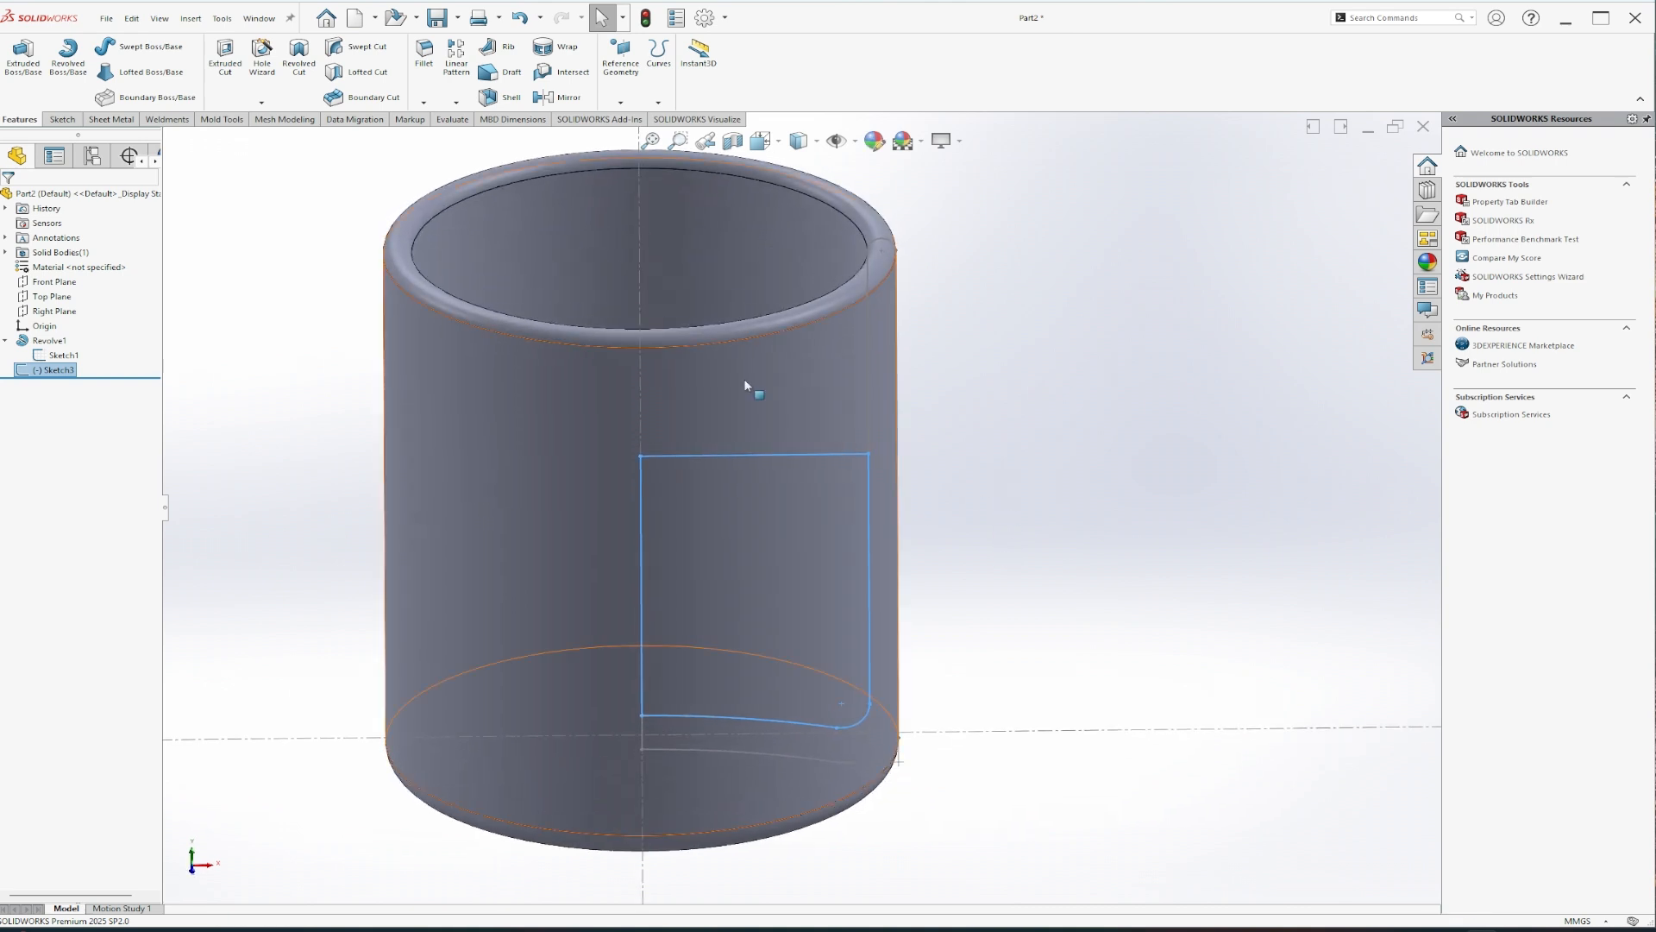
left_click(66, 57)
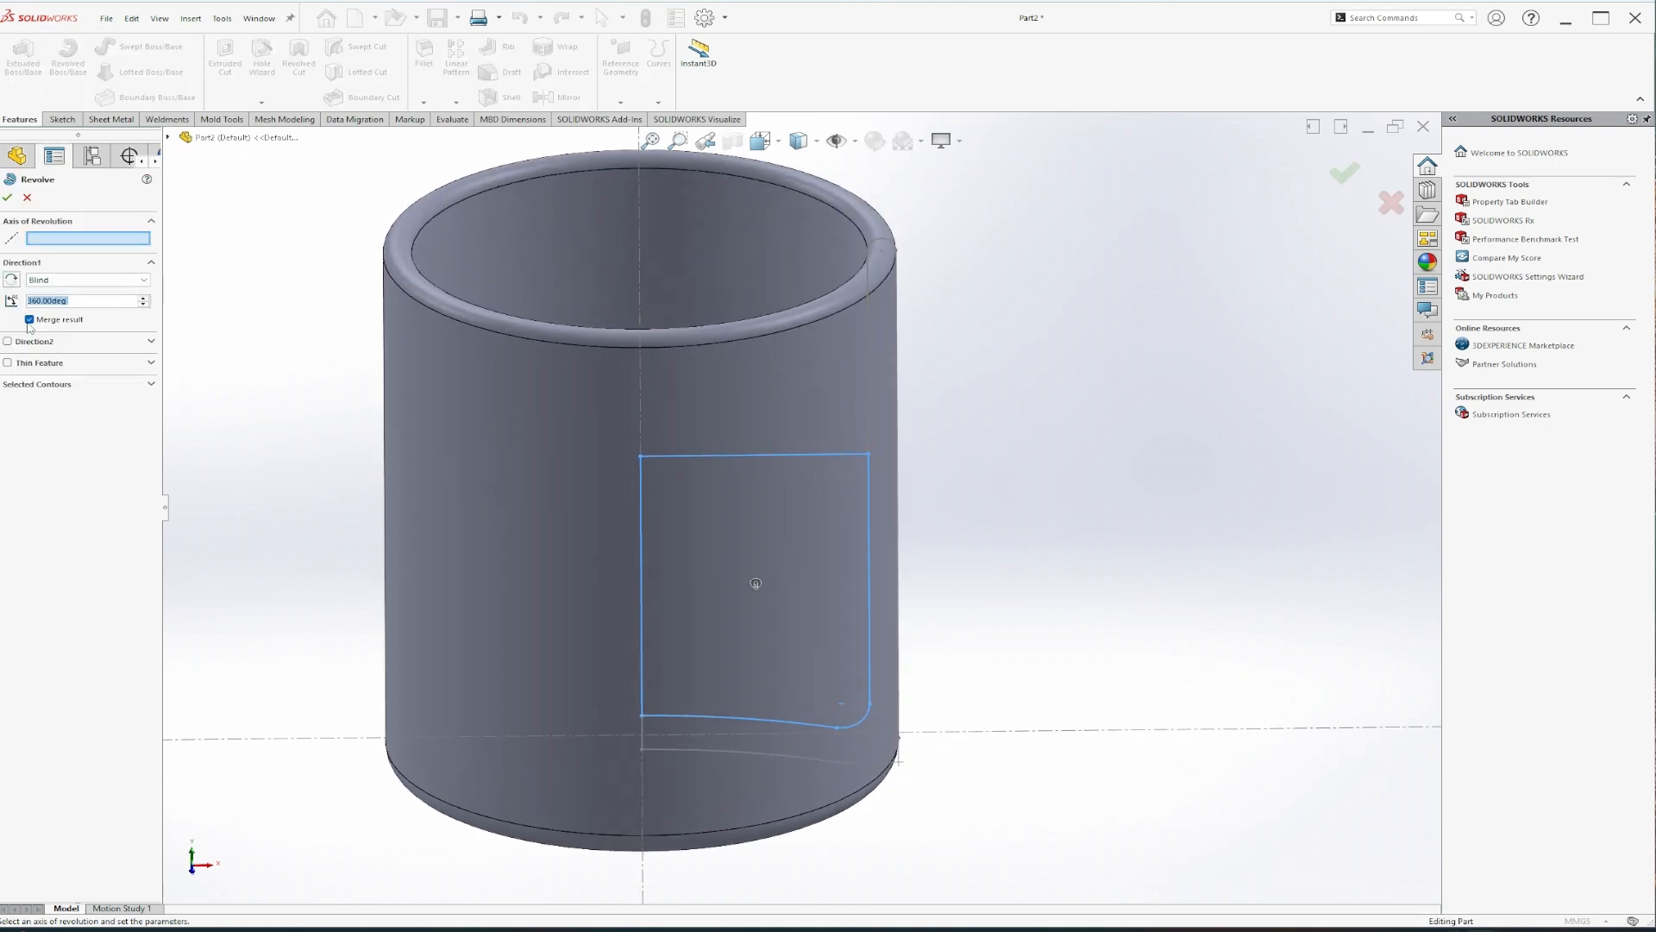
left_click(640, 250)
middle_click_drag(640, 250, 416, 373)
left_click(8, 199)
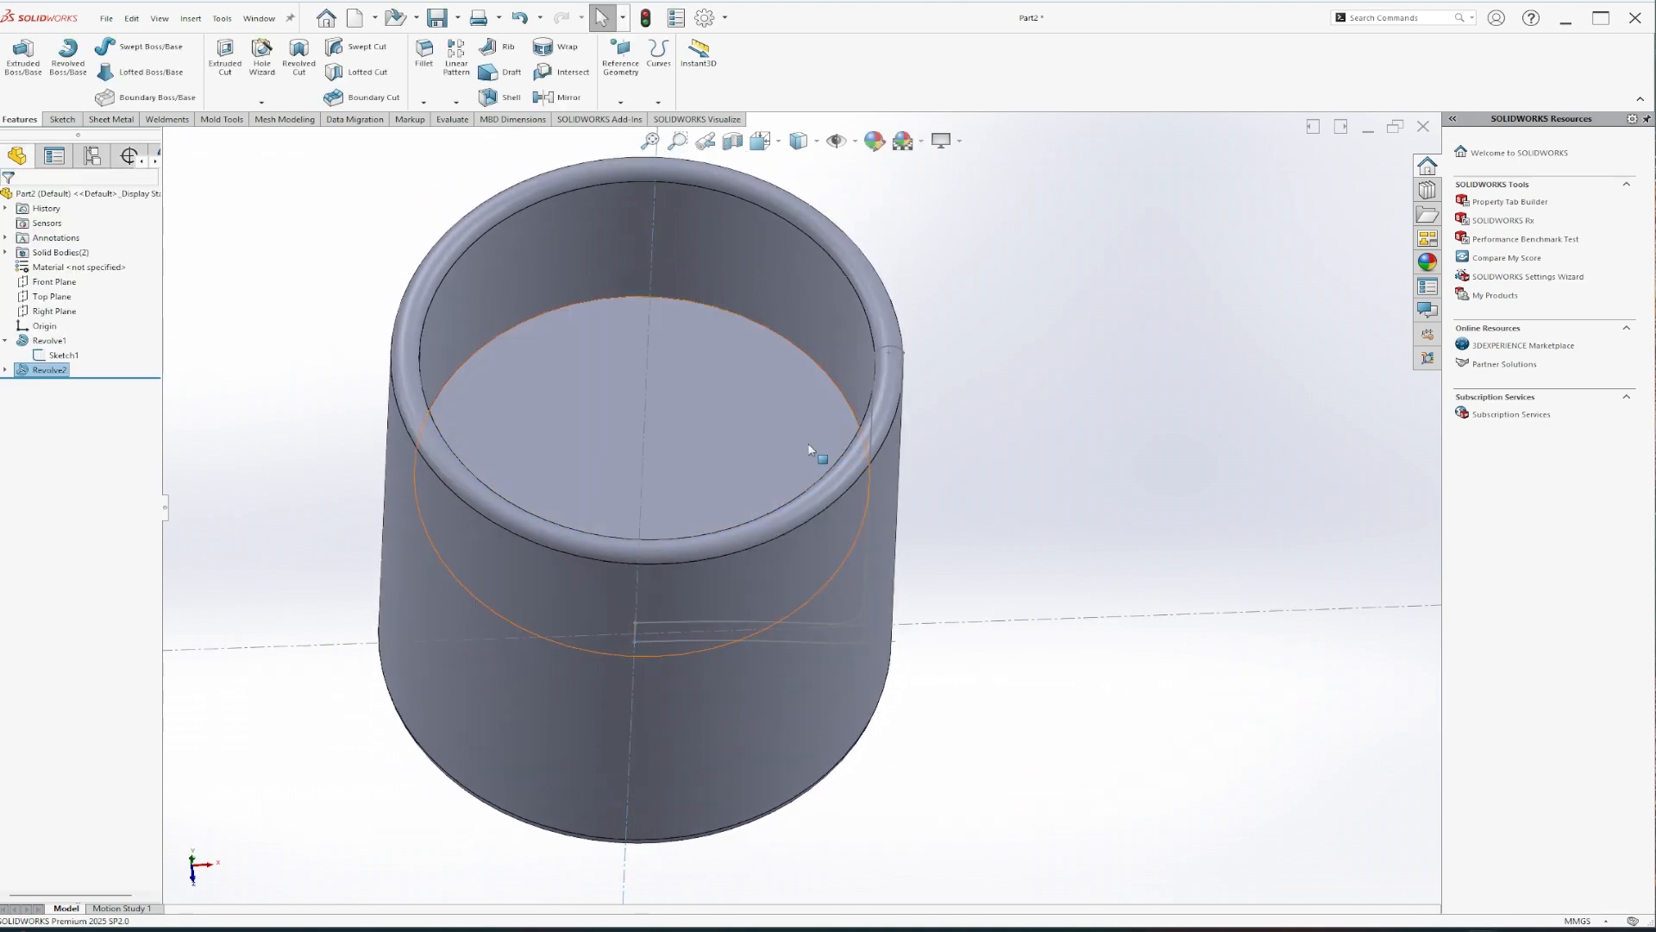
- Hide the cup's profile sketch and its construction lines
scroll(988, 431, "up", 3)
scroll(975, 470, "up", 1)
middle_click_drag(880, 626, 877, 592)
left_click(640, 245)
right_click(692, 241)
left_click(722, 215)
mouse_move(920, 514)
middle_mouse_down()
mouse_move(914, 403)
mouse_move(909, 503)
middle_mouse_up()
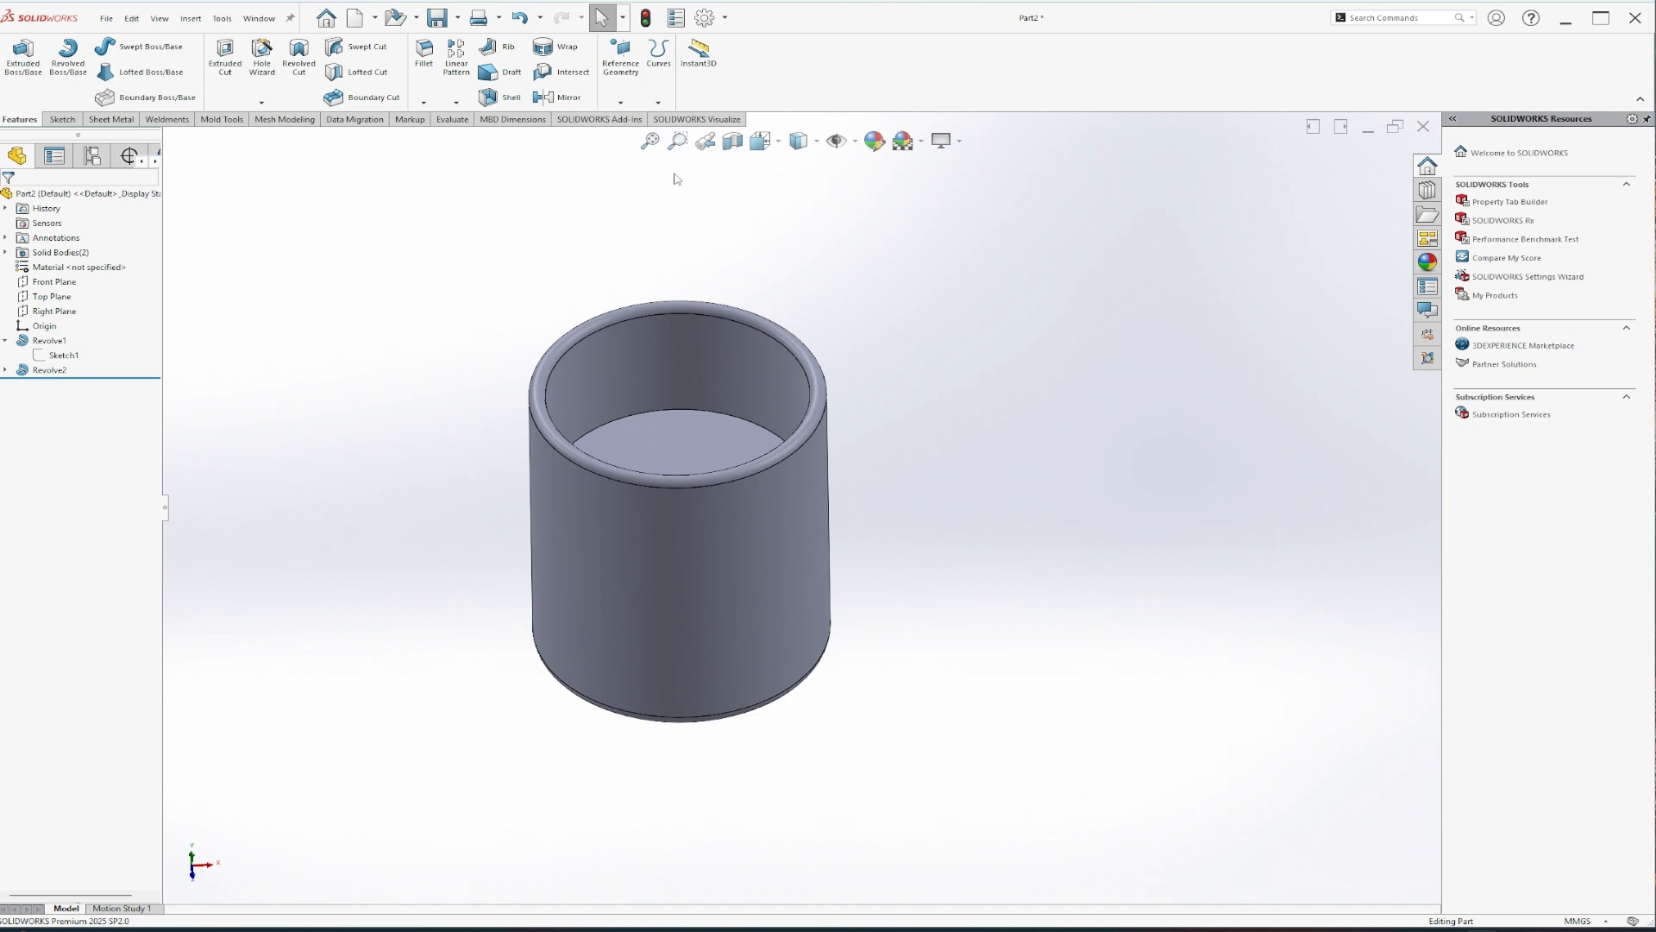
- Switch to SOLIDWORKS Visualize and apply the Dark Beer SSS appearance to the liquid and Solid Glass to the cup
left_click(691, 121)
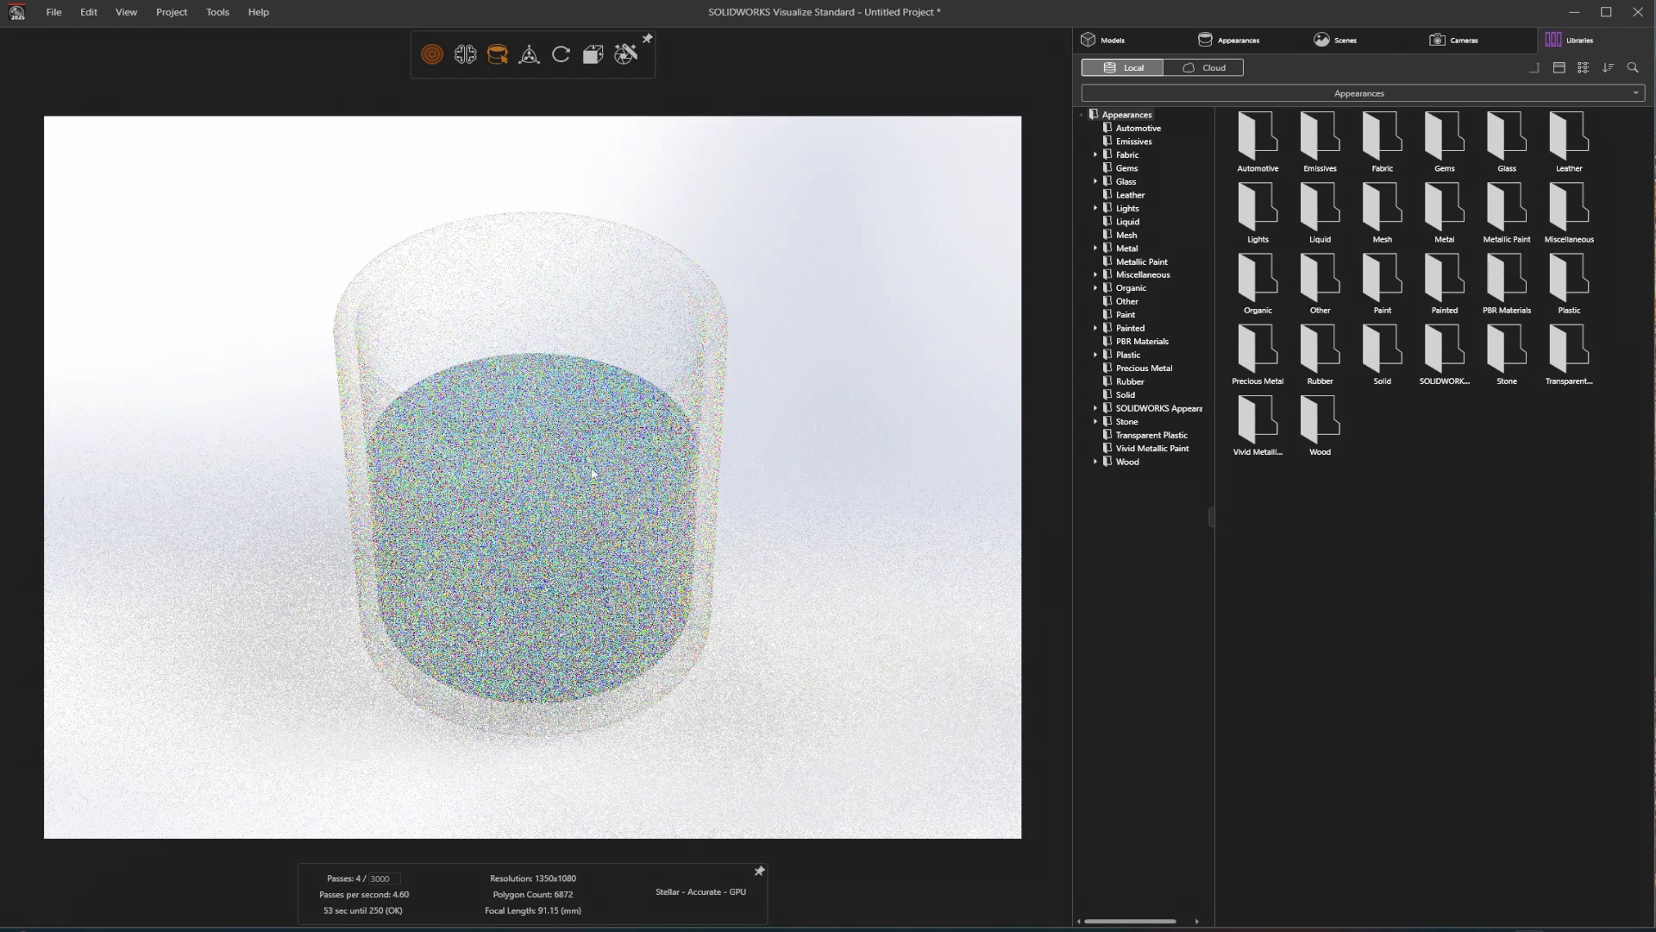
left_click(1129, 223)
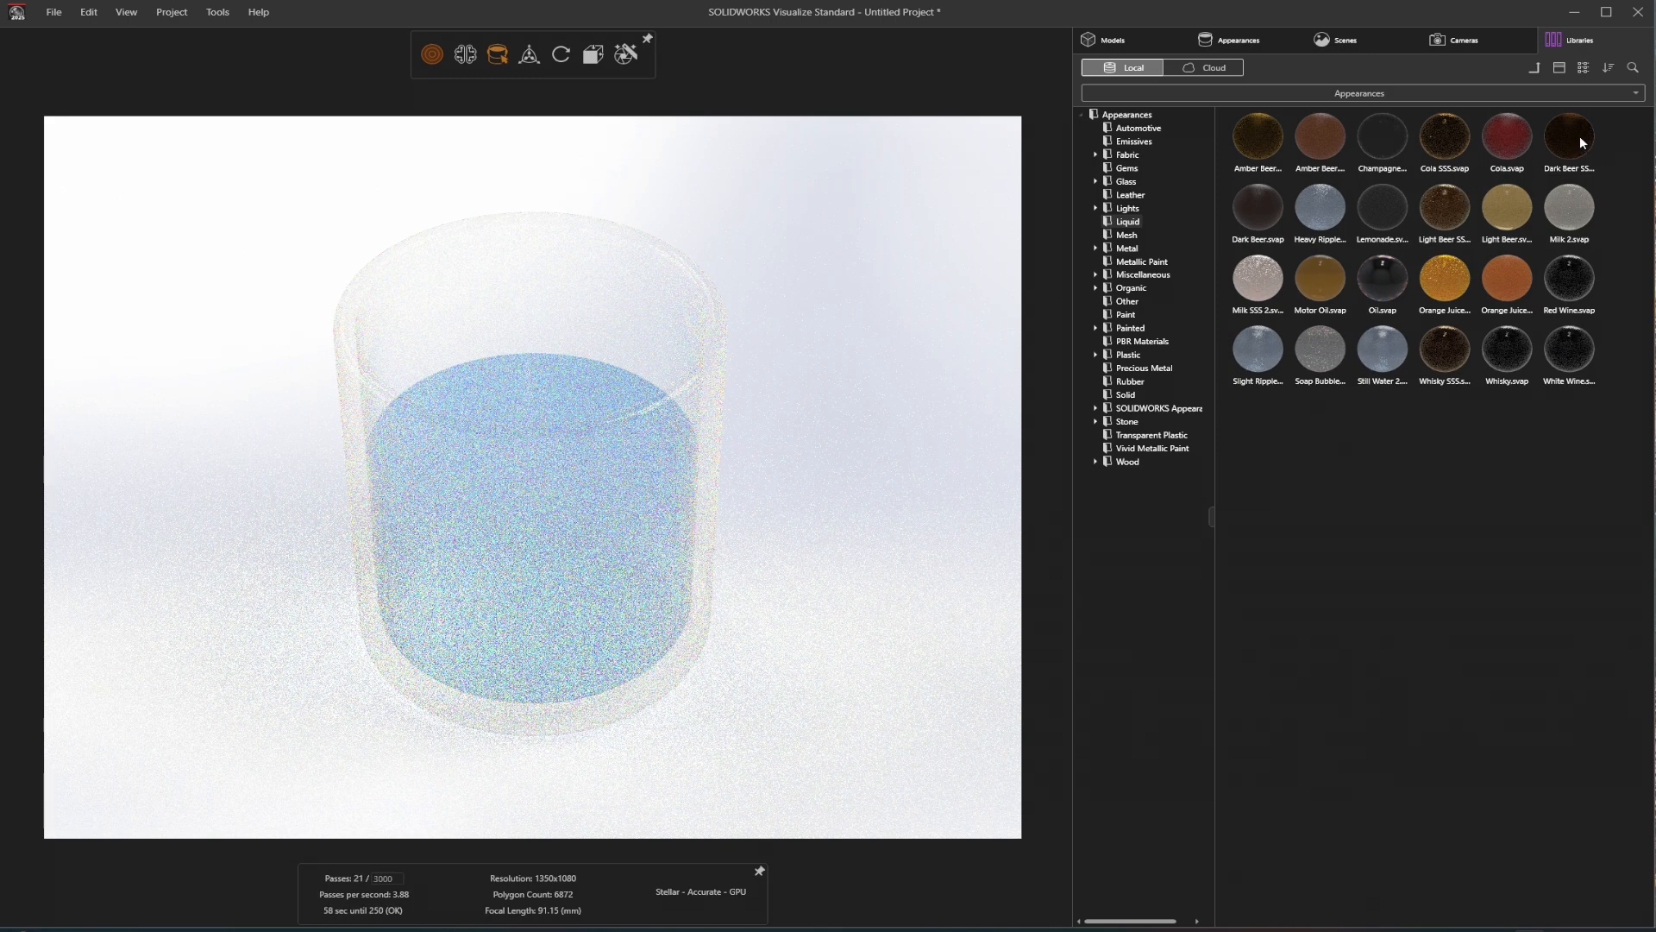
left_click_drag(1583, 140, 547, 386)
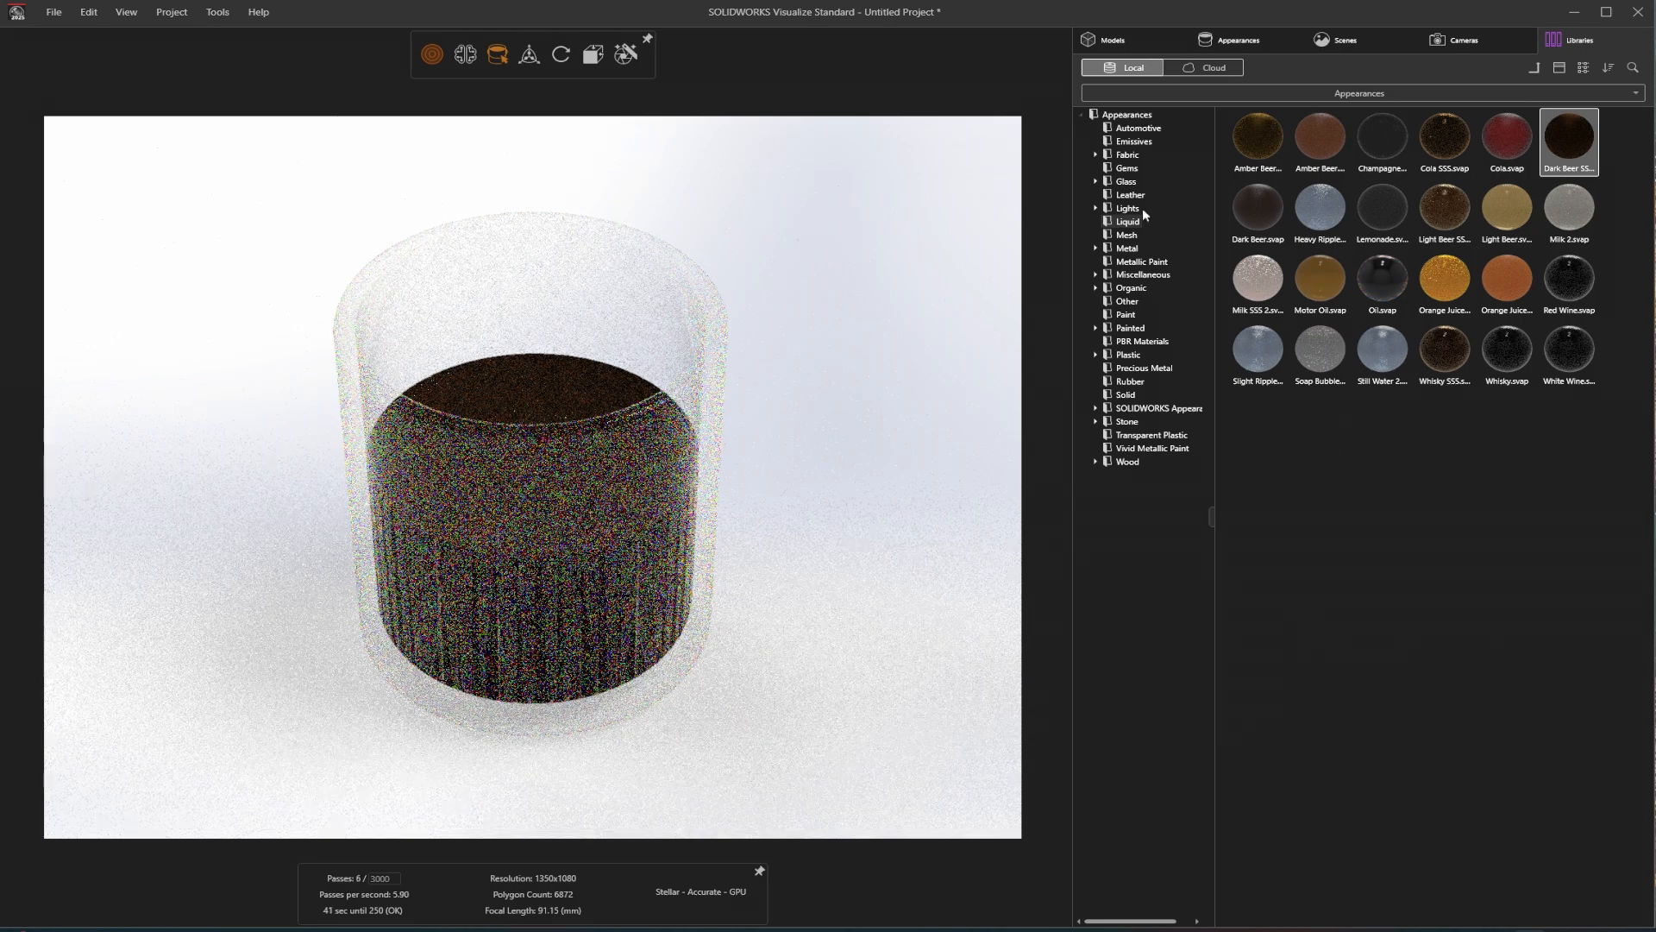
left_click(1127, 182)
left_click_drag(1509, 144, 703, 304)
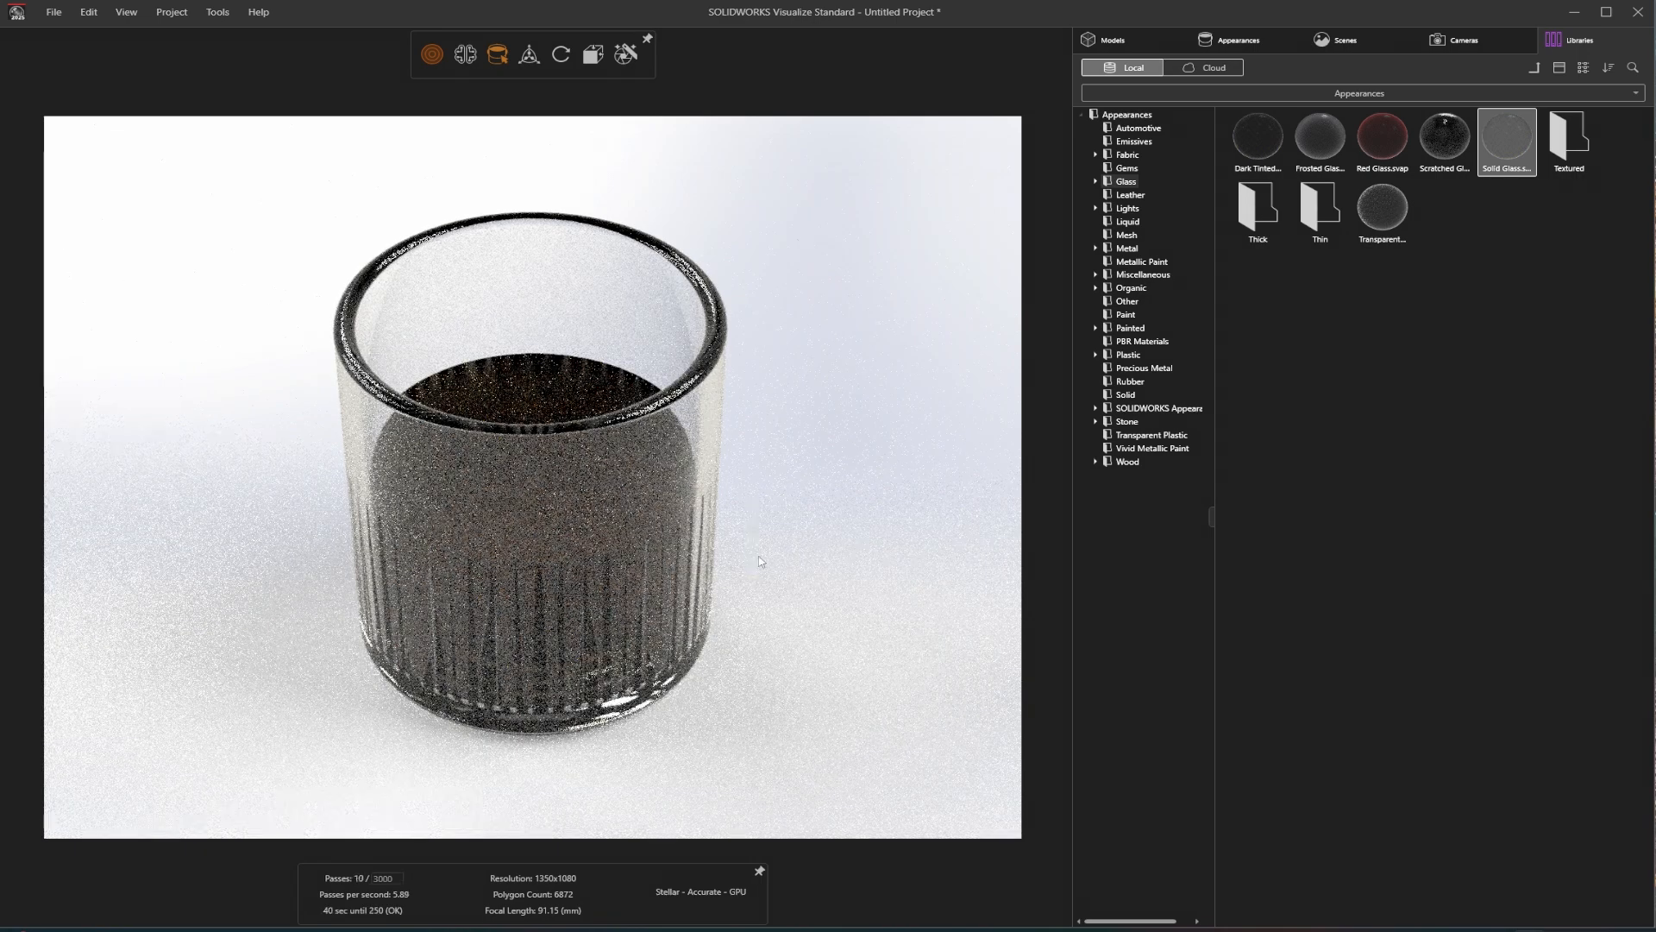
- Orbit the camera to a lower view of the glass that still shows the rim and the liquid surface
left_click_drag(758, 524, 752, 476)
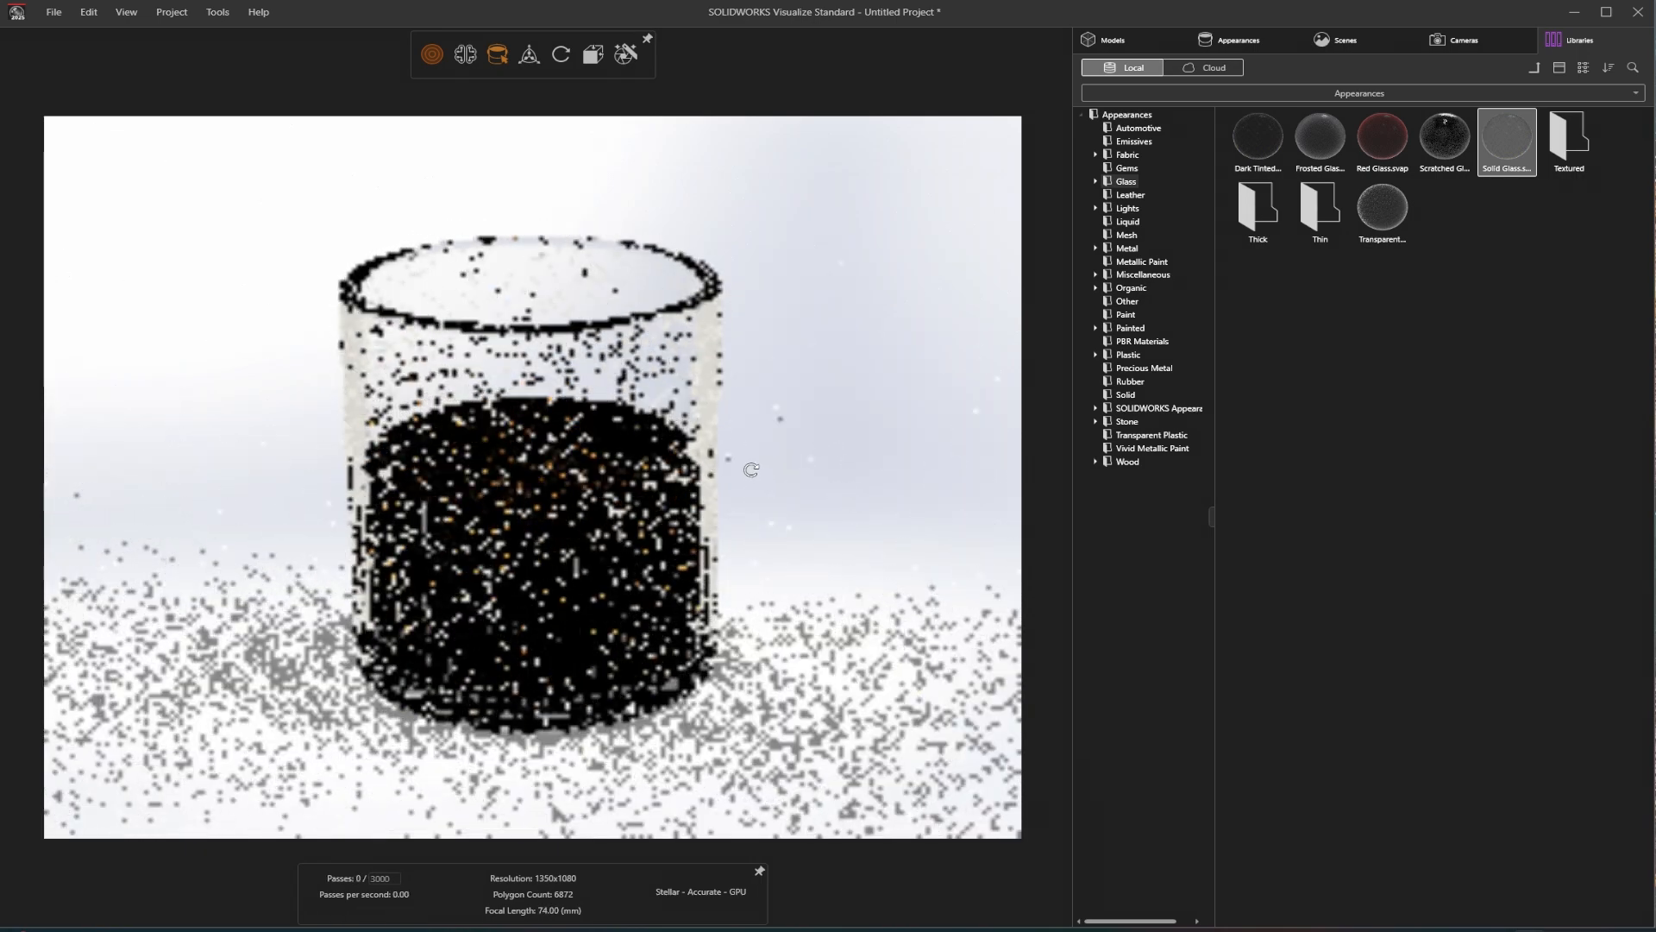
left_click_drag(744, 556, 734, 514)
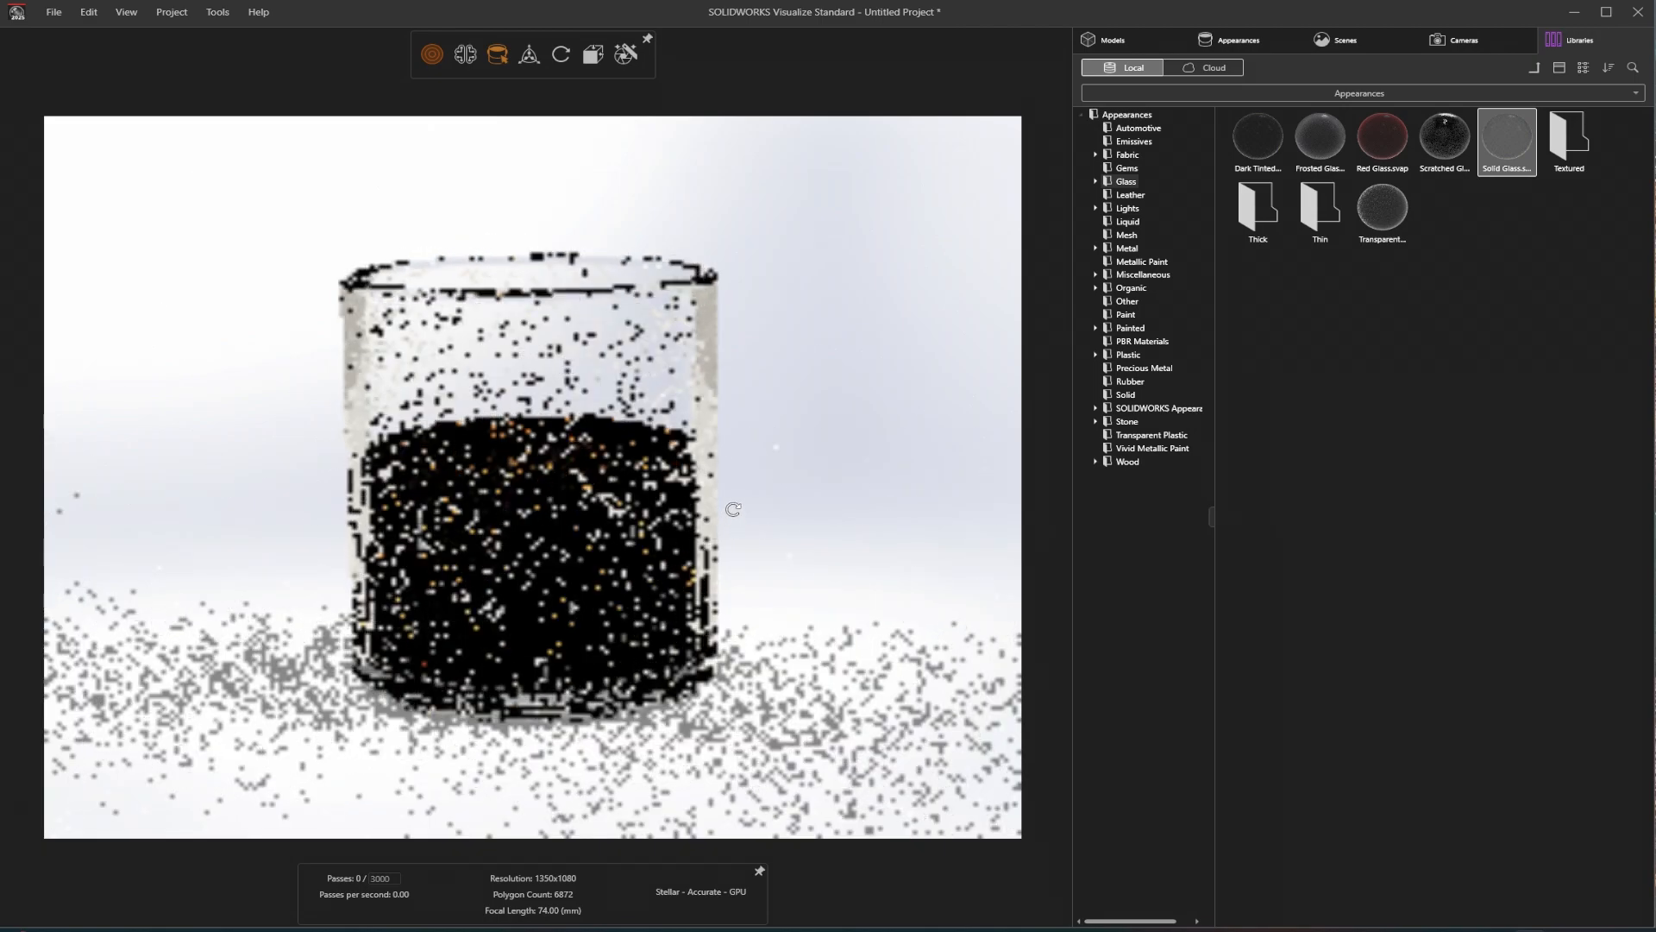
left_click_drag(514, 660, 730, 529)
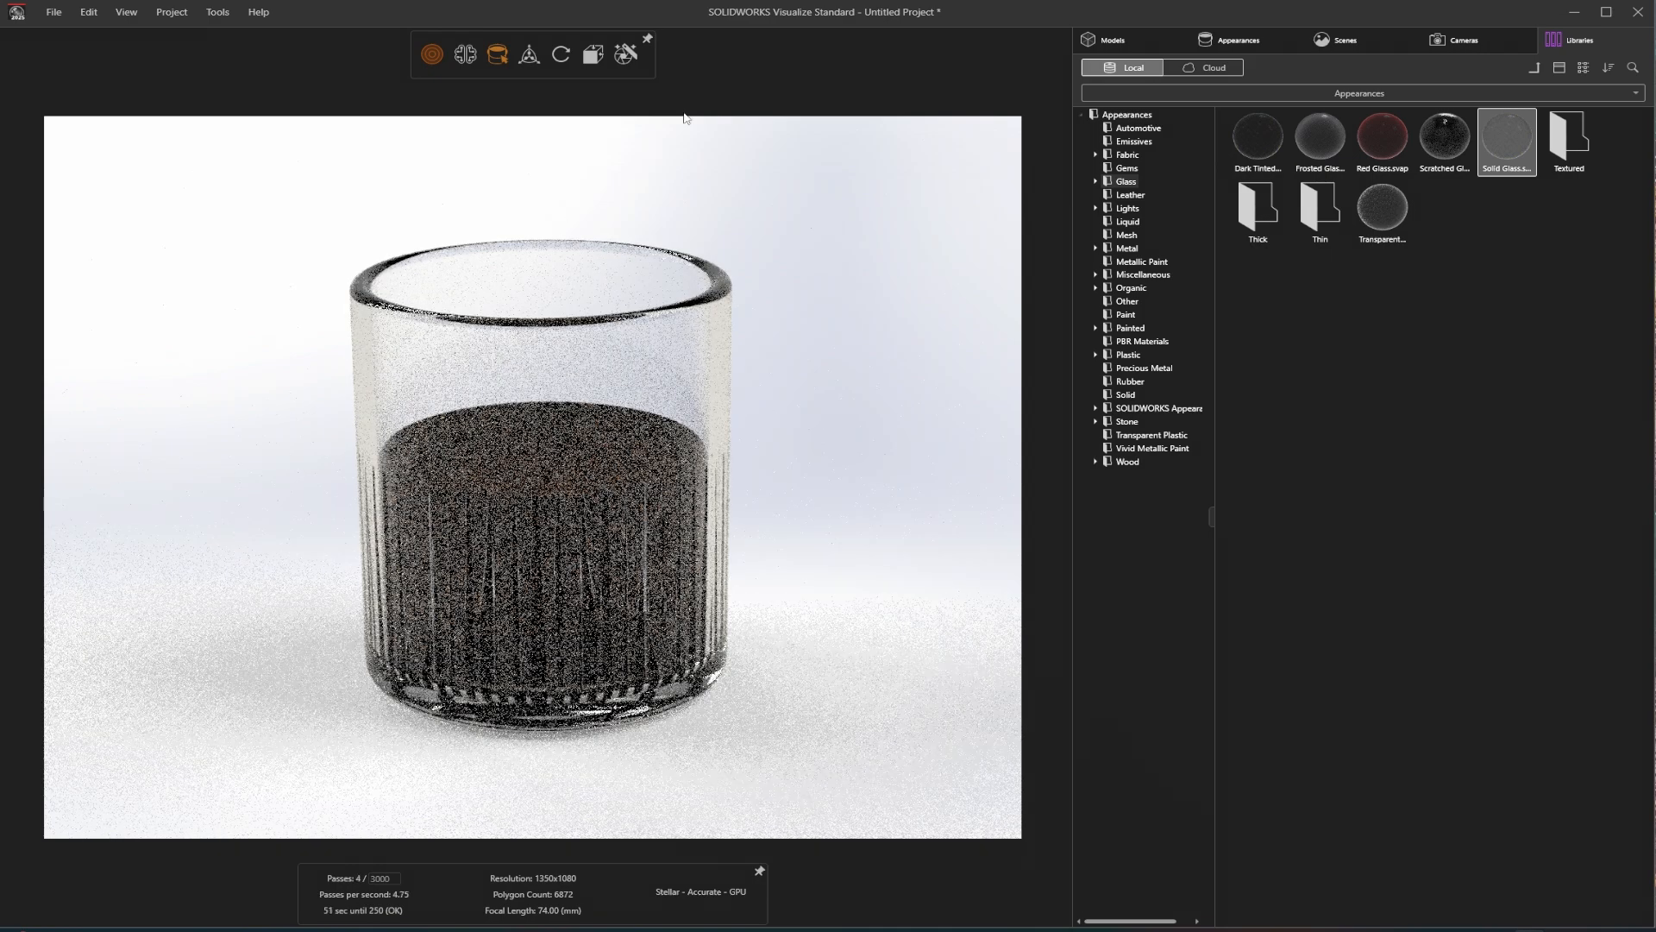
- Set up an image render with the 4K High Quality preset, PNG format and a size of 3840 x 2160 pixels
left_click(593, 55)
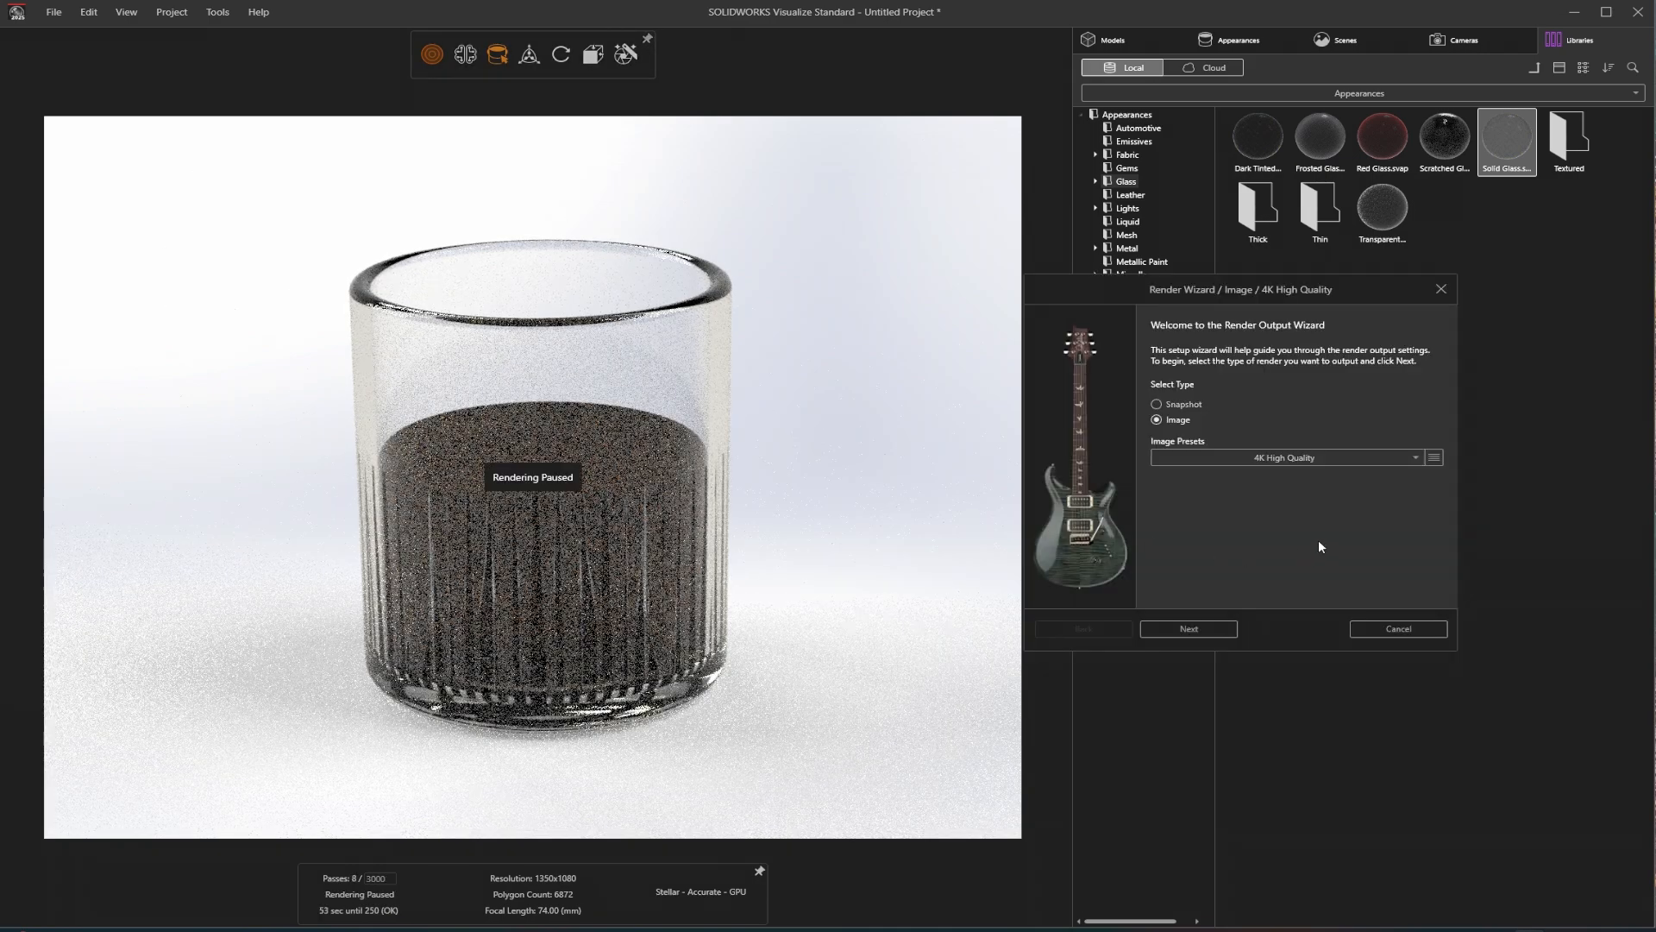
left_click(1188, 628)
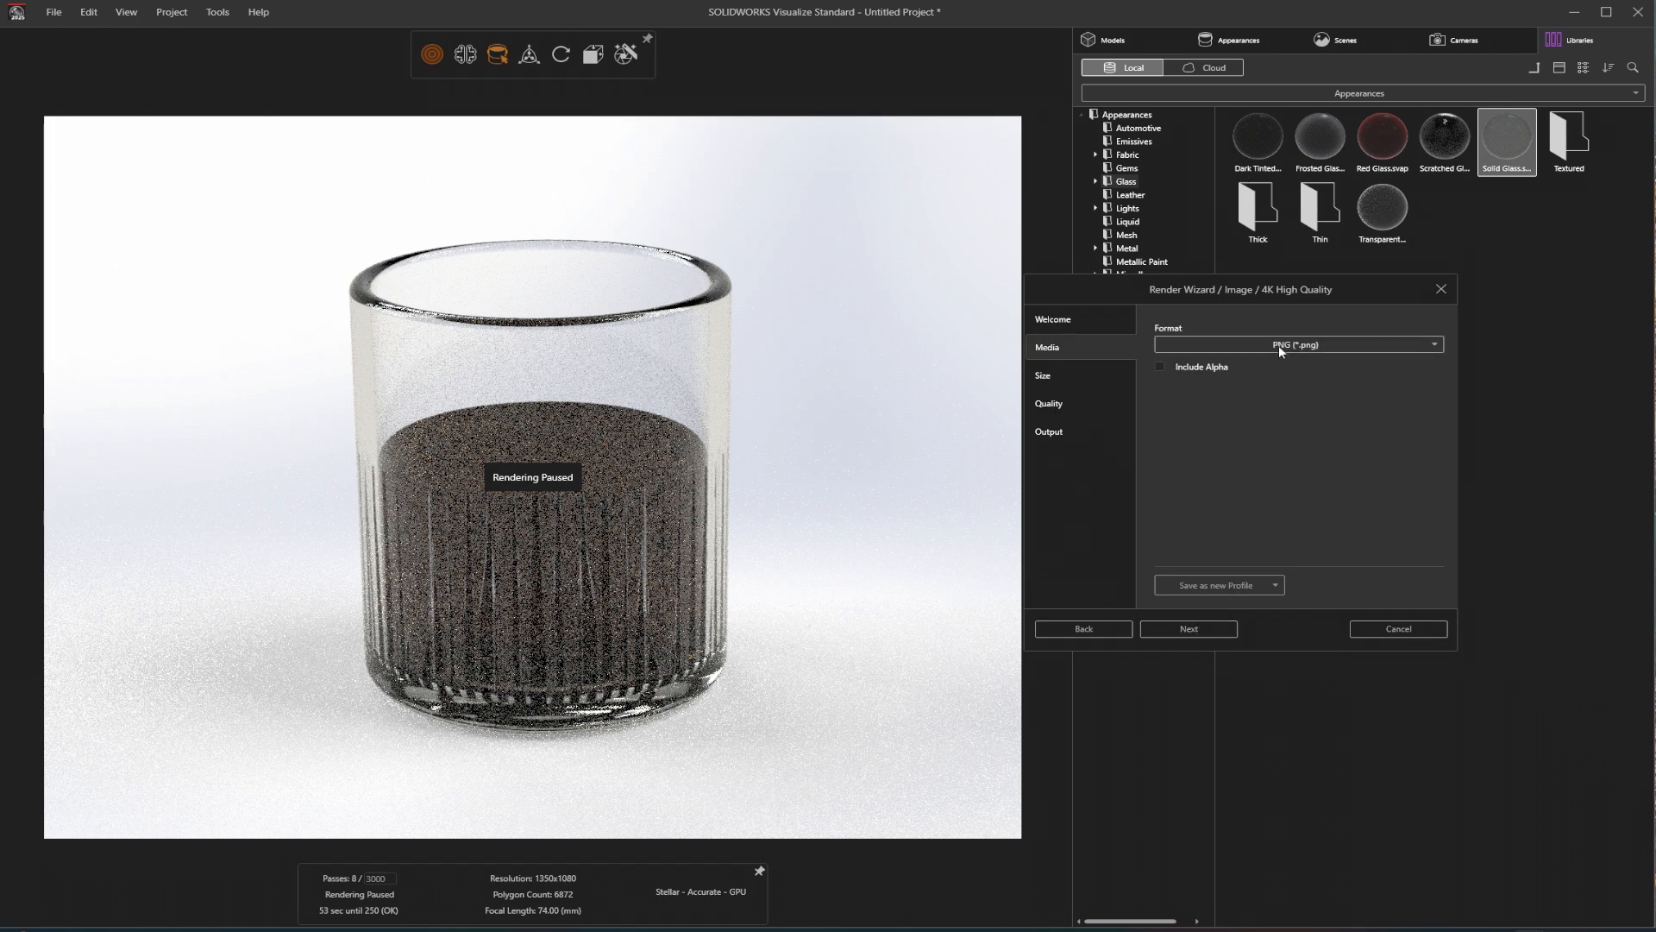
left_click(1186, 629)
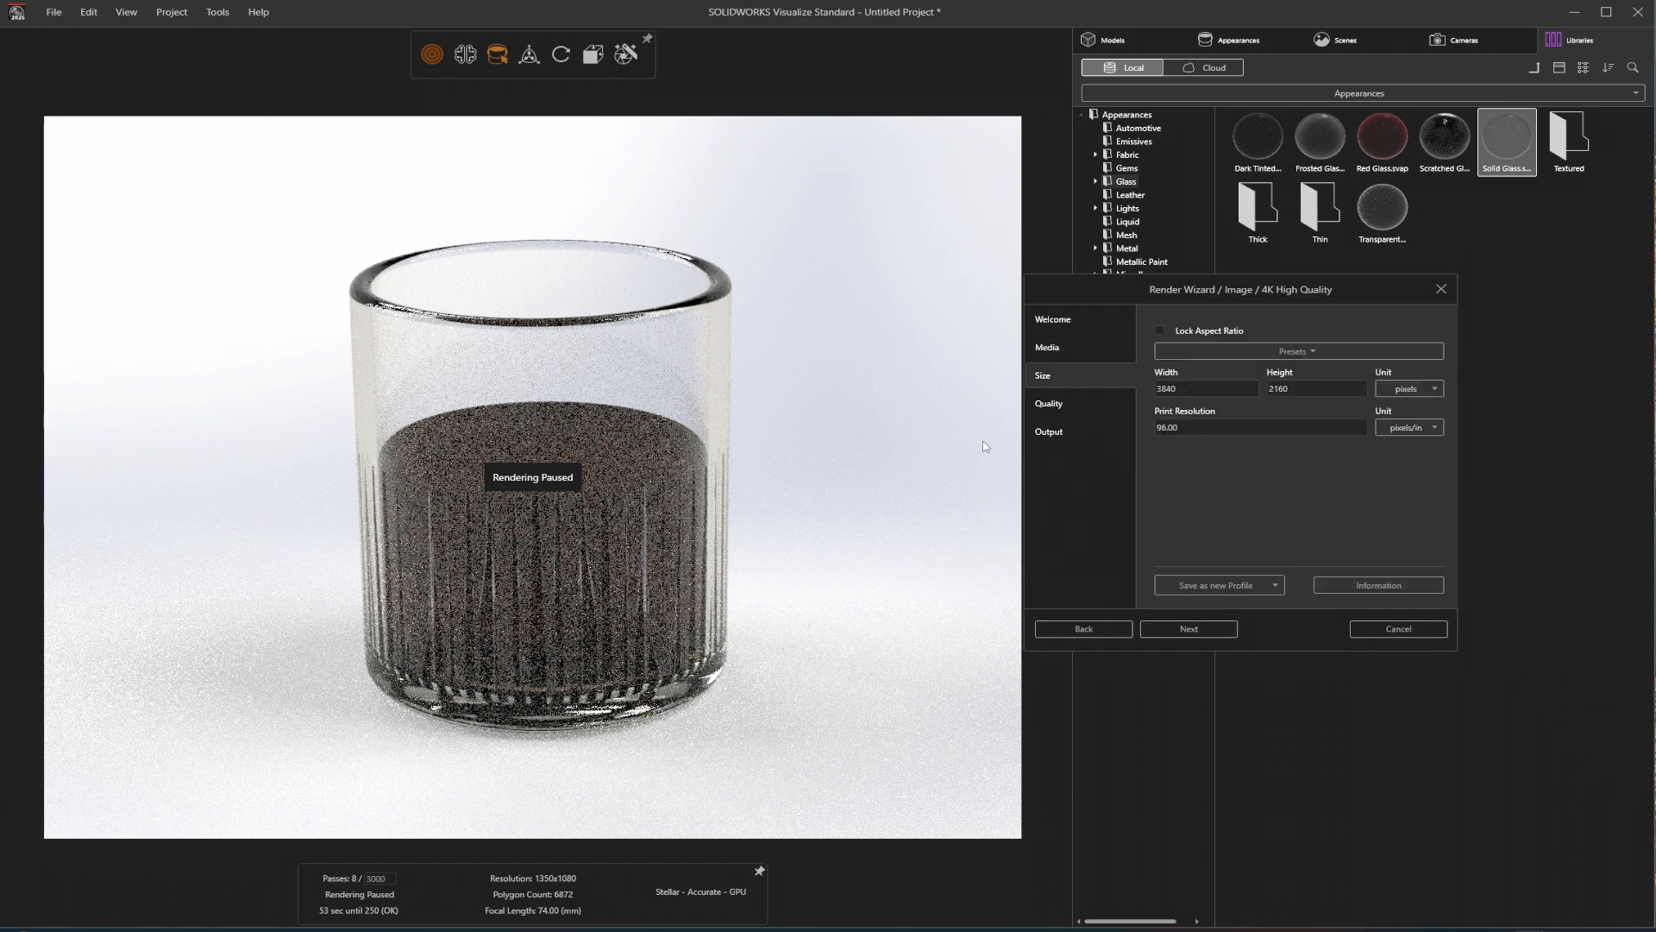
left_click(1432, 388)
left_click(1406, 413)
- Set the render passes to about 2680 in Quality termination mode and start the render from the current camera
left_click_drag(1227, 426, 1249, 430)
left_click(1073, 401)
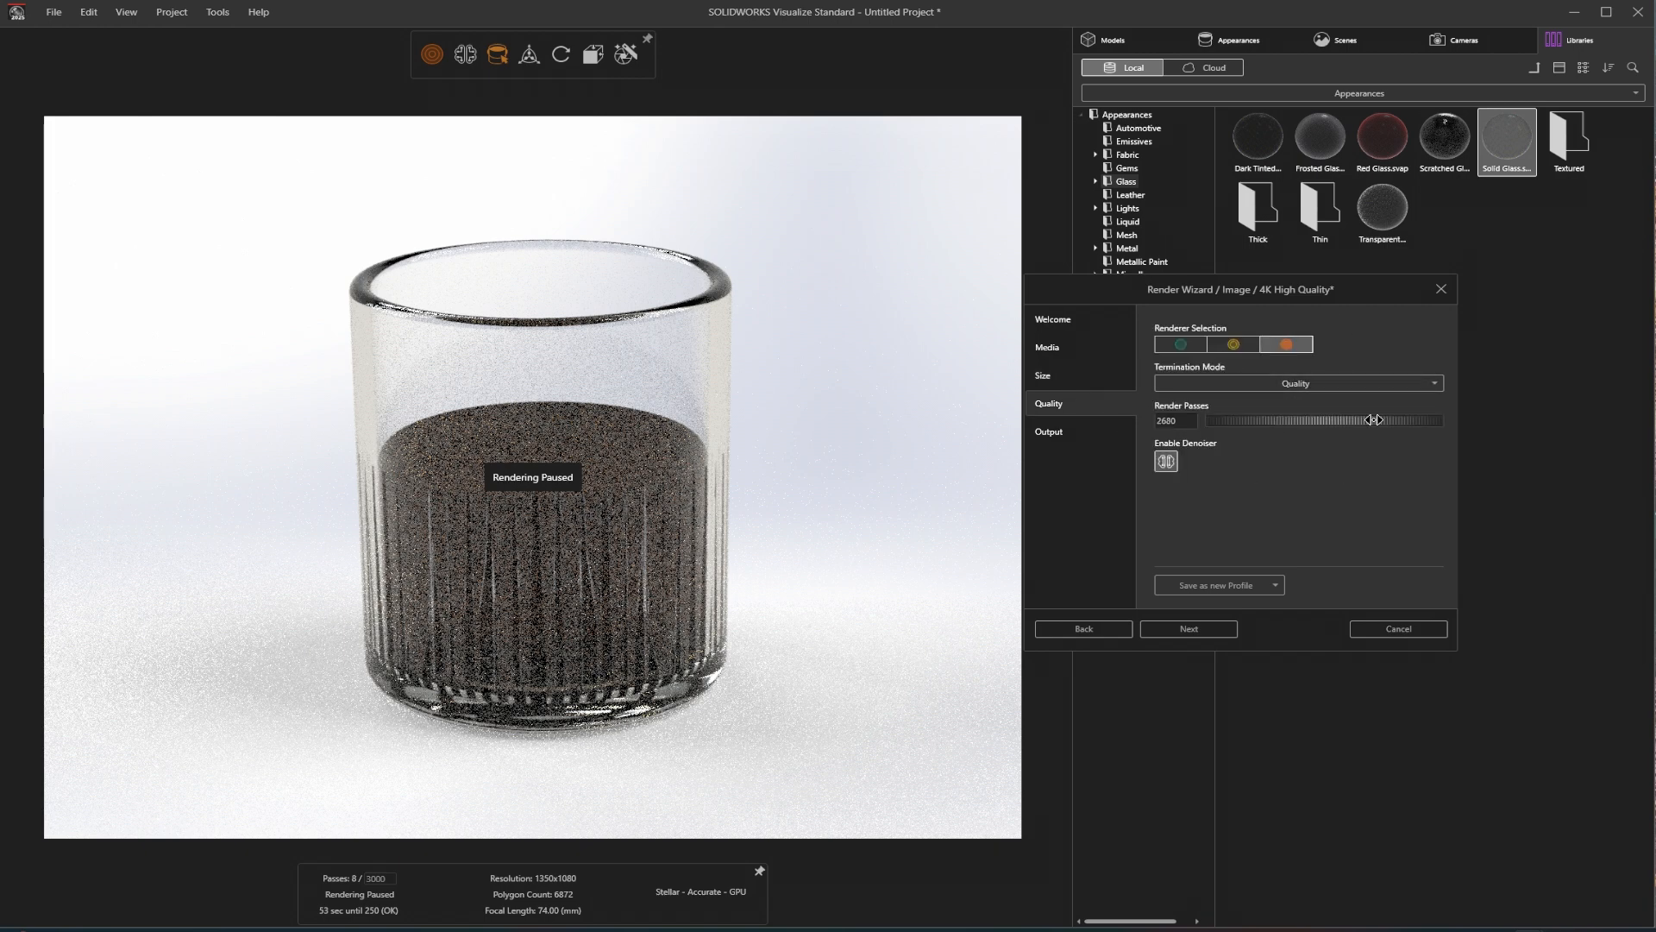
left_click(1045, 436)
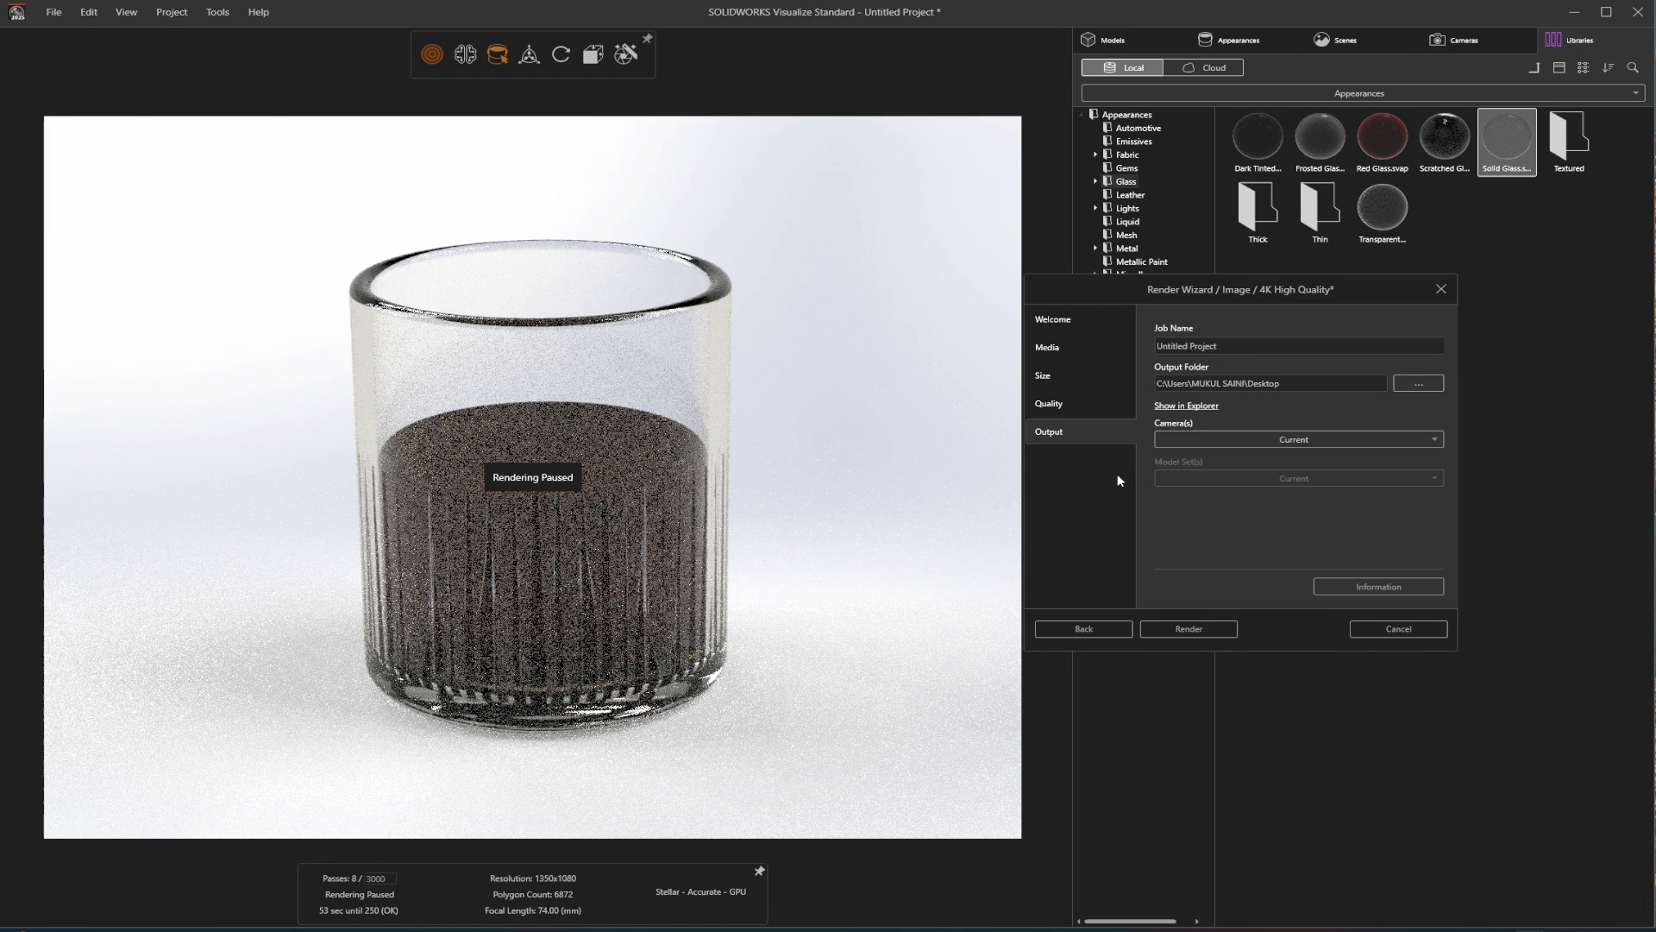
left_click(1209, 628)
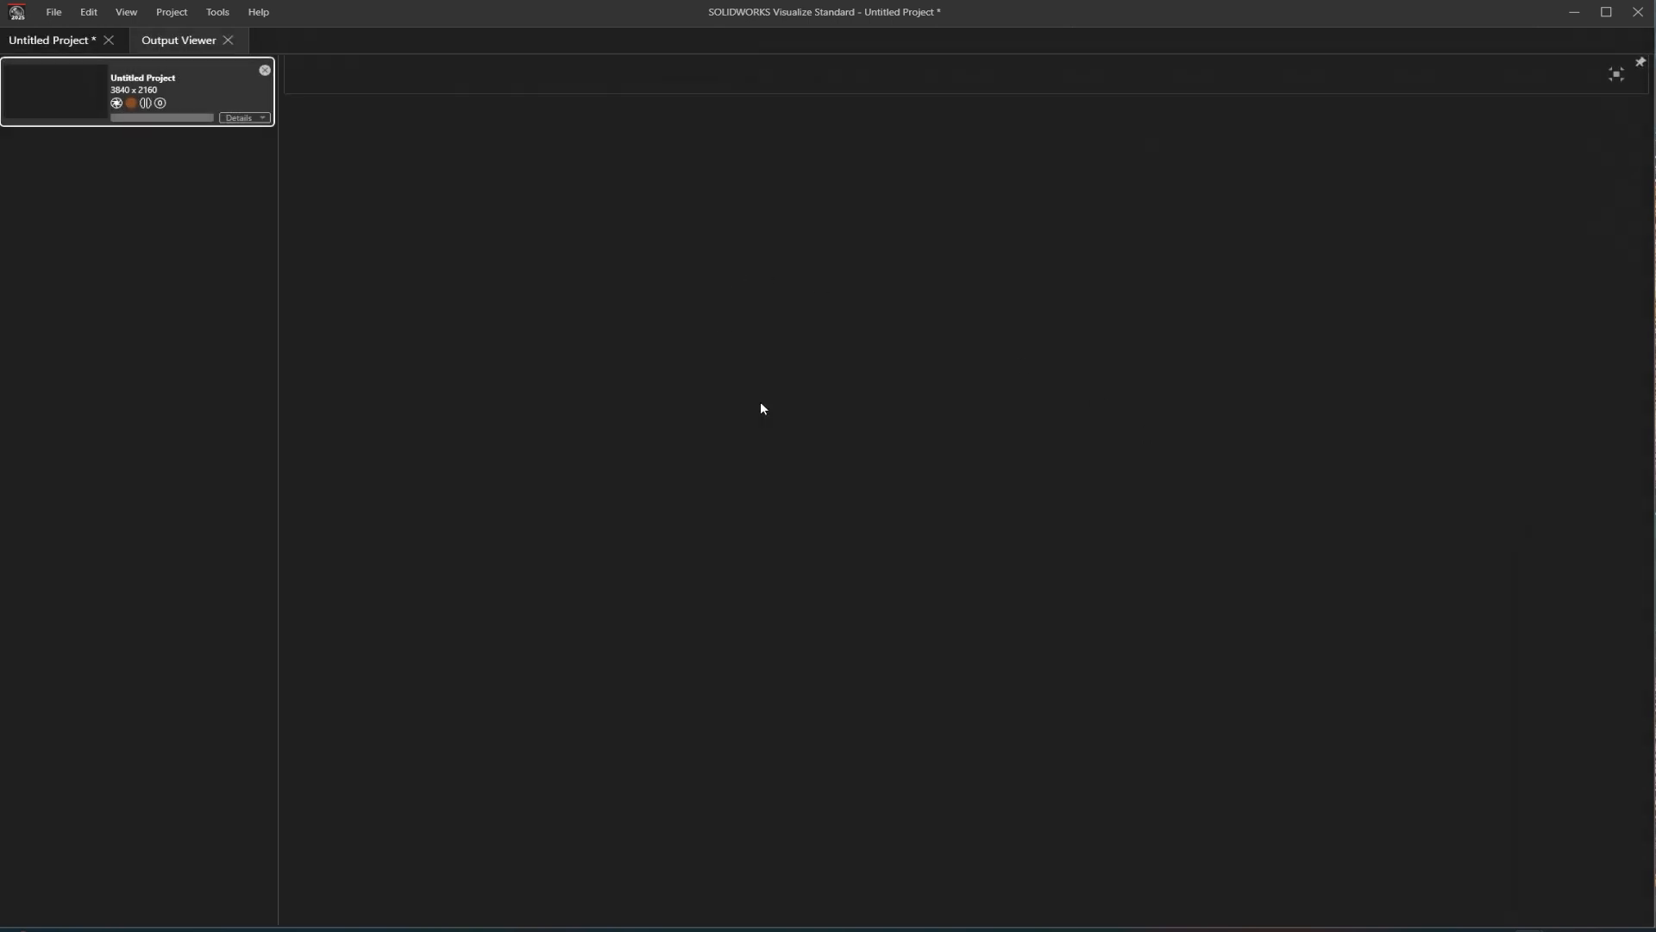